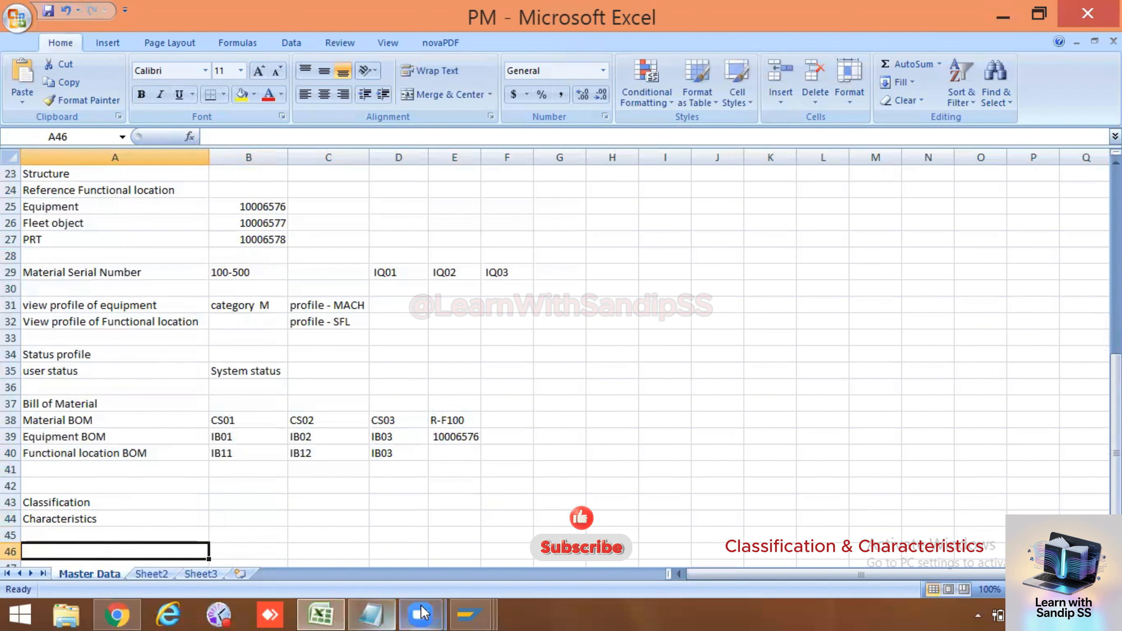
mouse_move(471, 614)
click(486, 540)
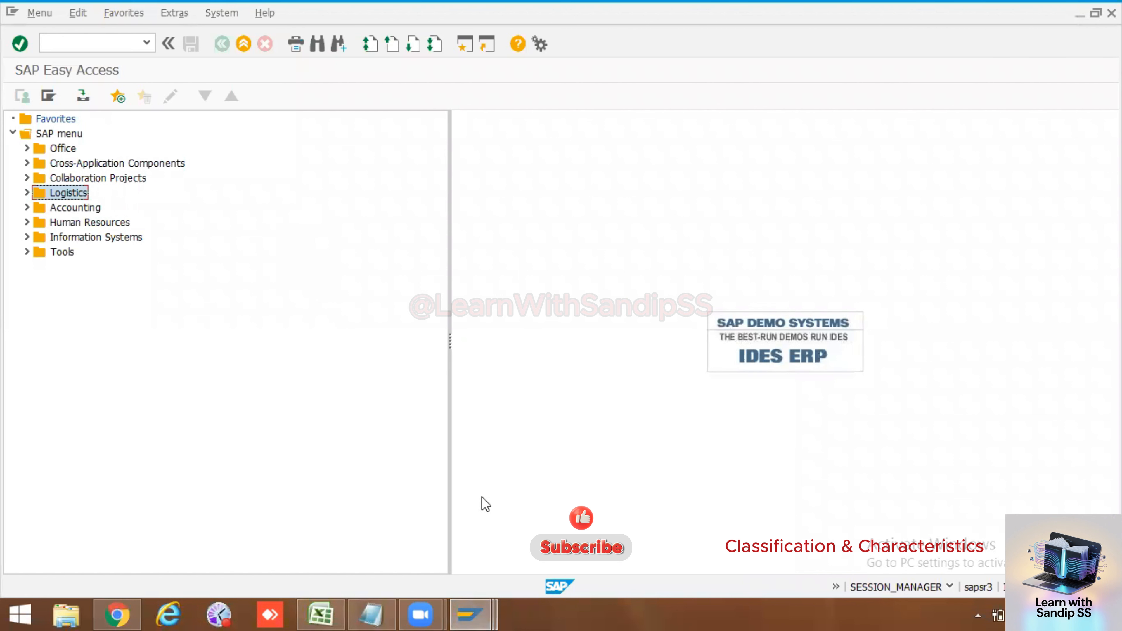
click(324, 606)
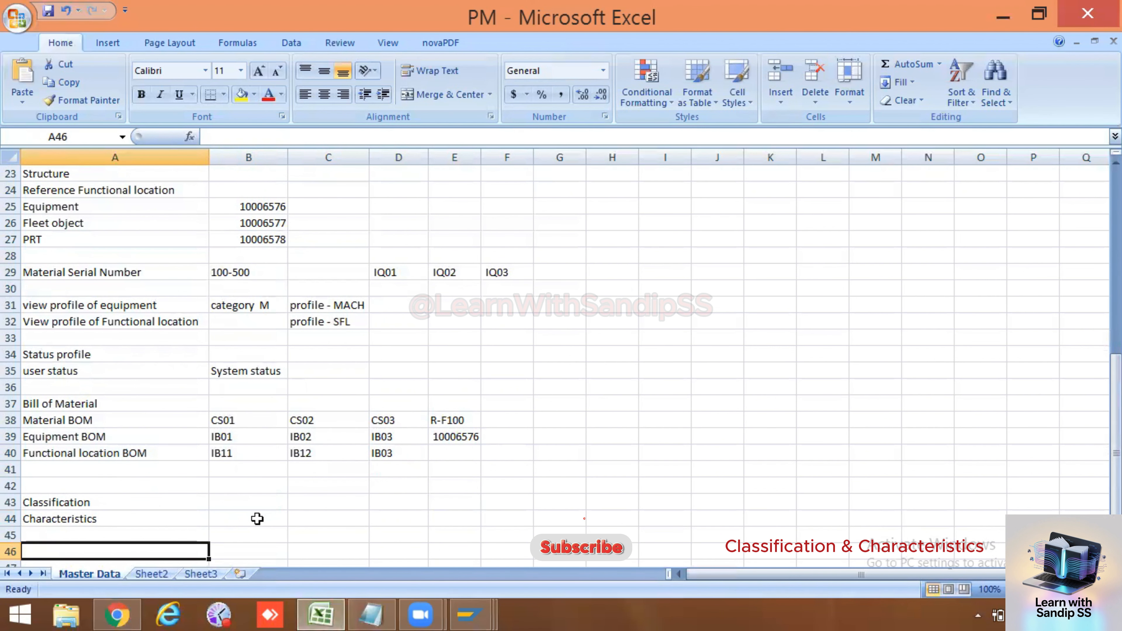
scroll(257, 519, down, 2)
scroll(257, 519, down, 5)
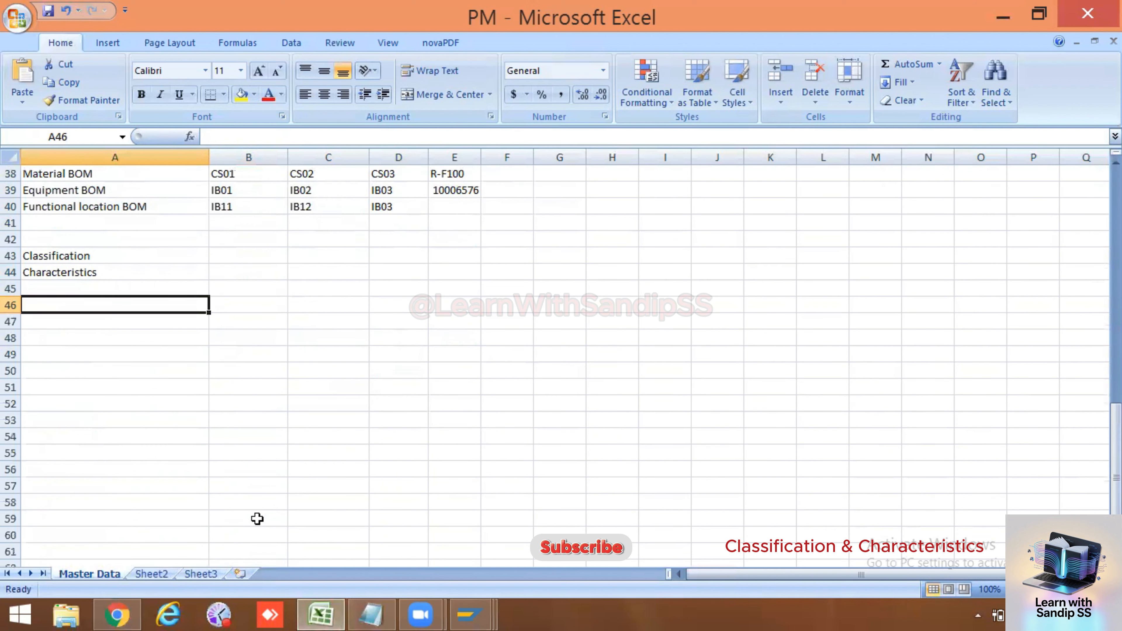
scroll(254, 515, up, 1)
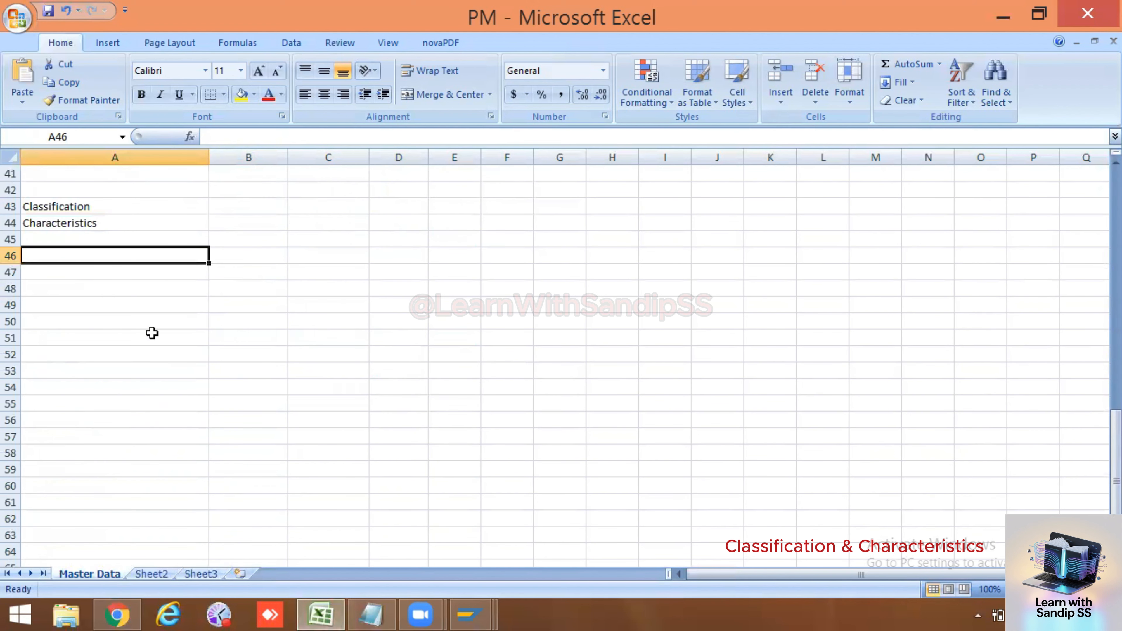
click(120, 269)
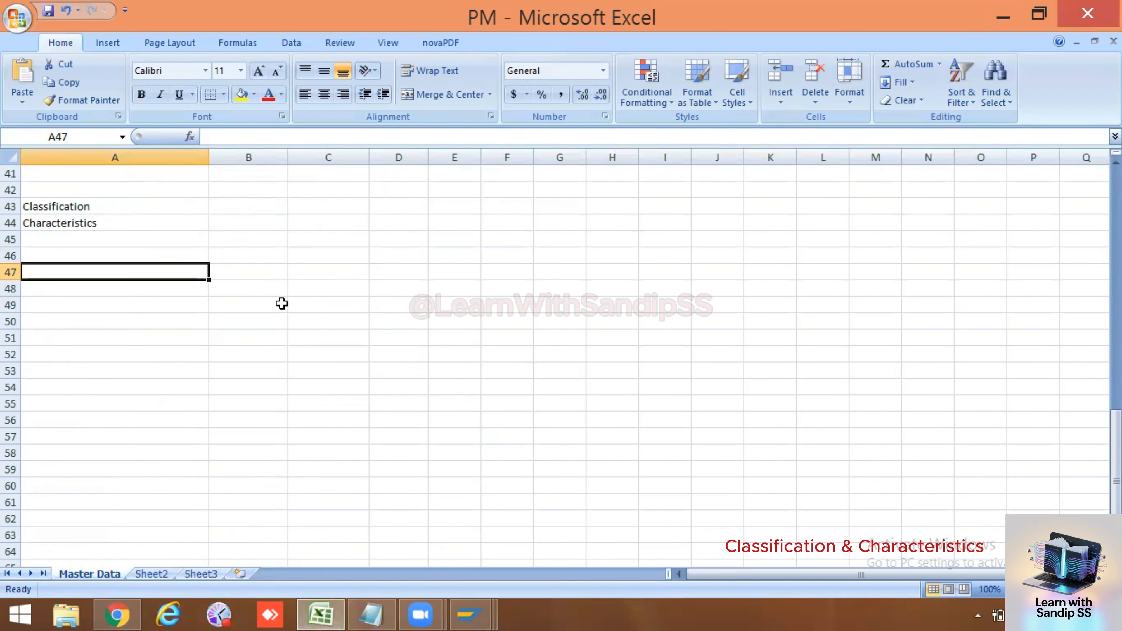
scroll(282, 304, up, 2)
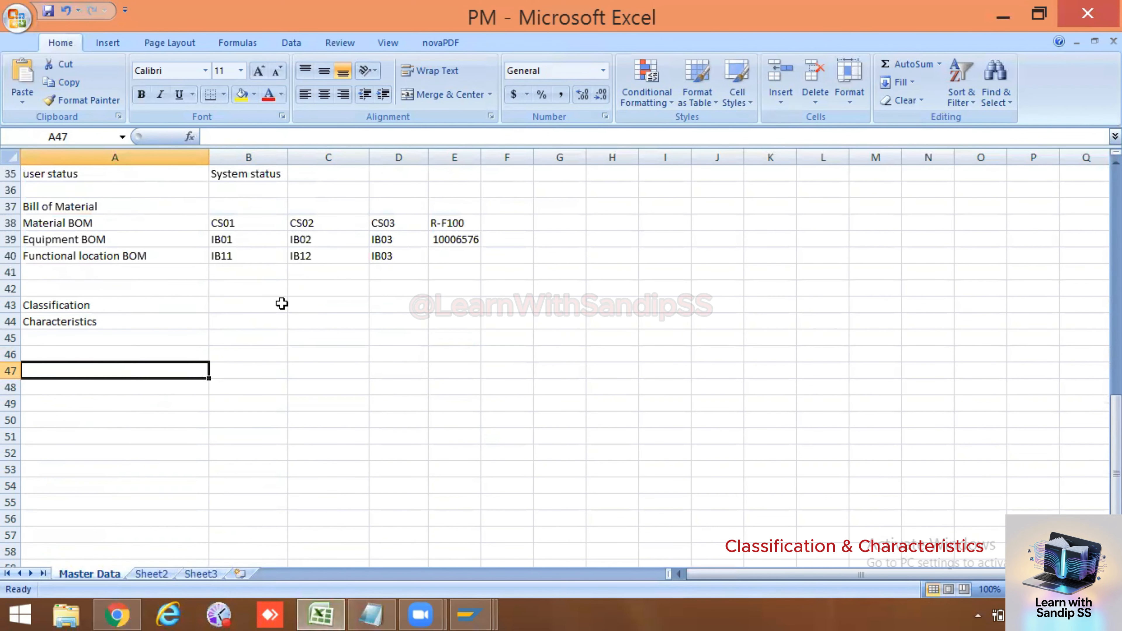
scroll(282, 303, down, 2)
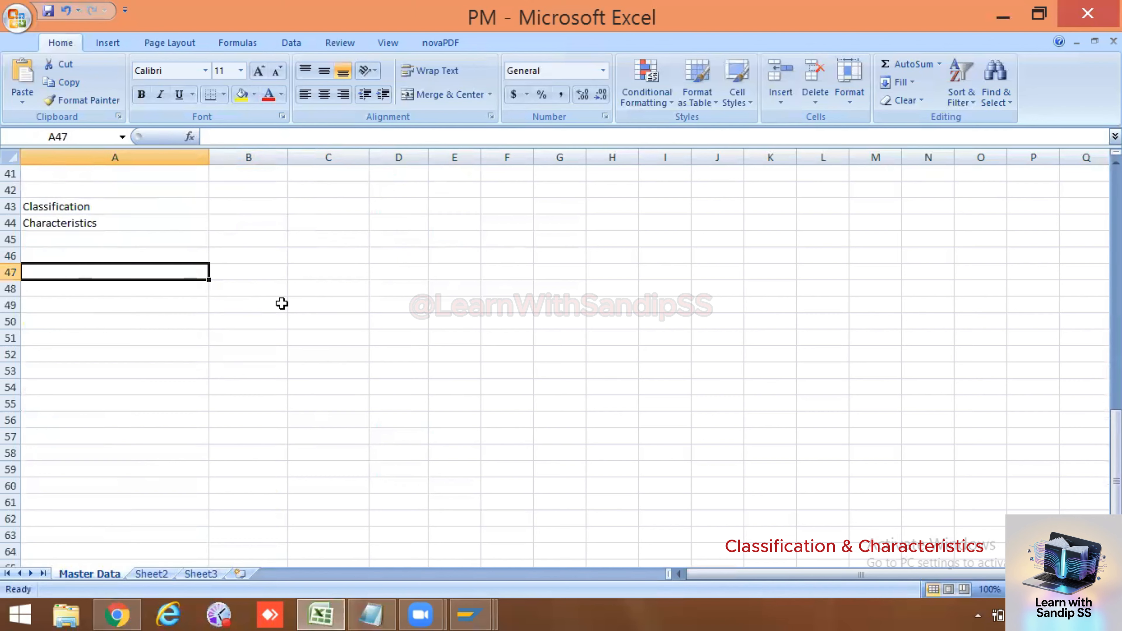
scroll(282, 303, down, 1)
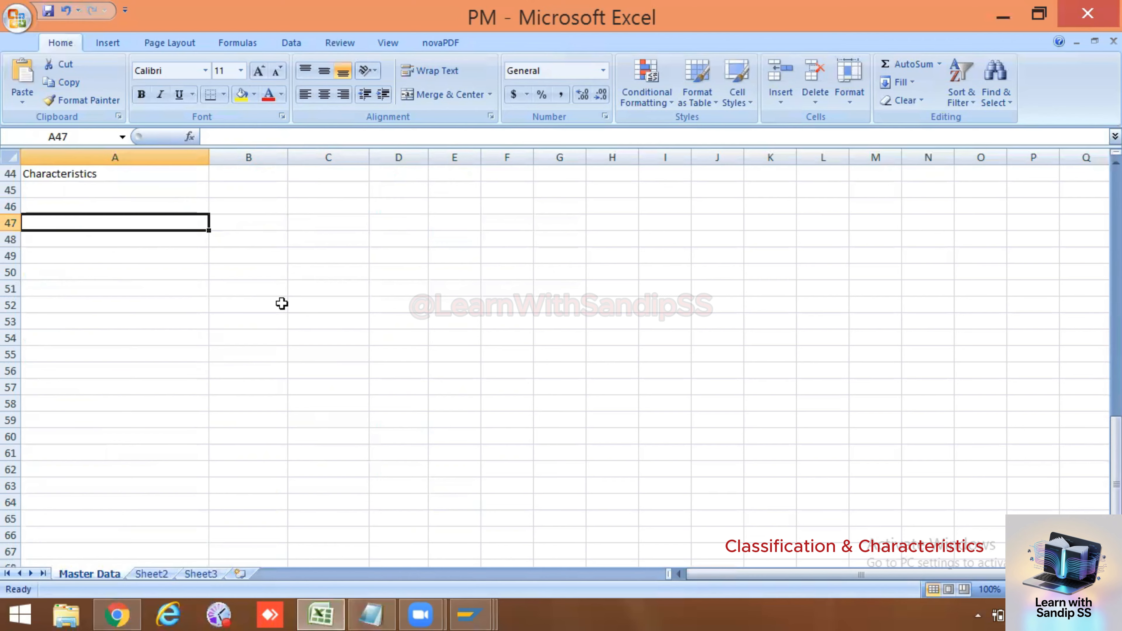
scroll(282, 303, up, 3)
scroll(282, 304, down, 4)
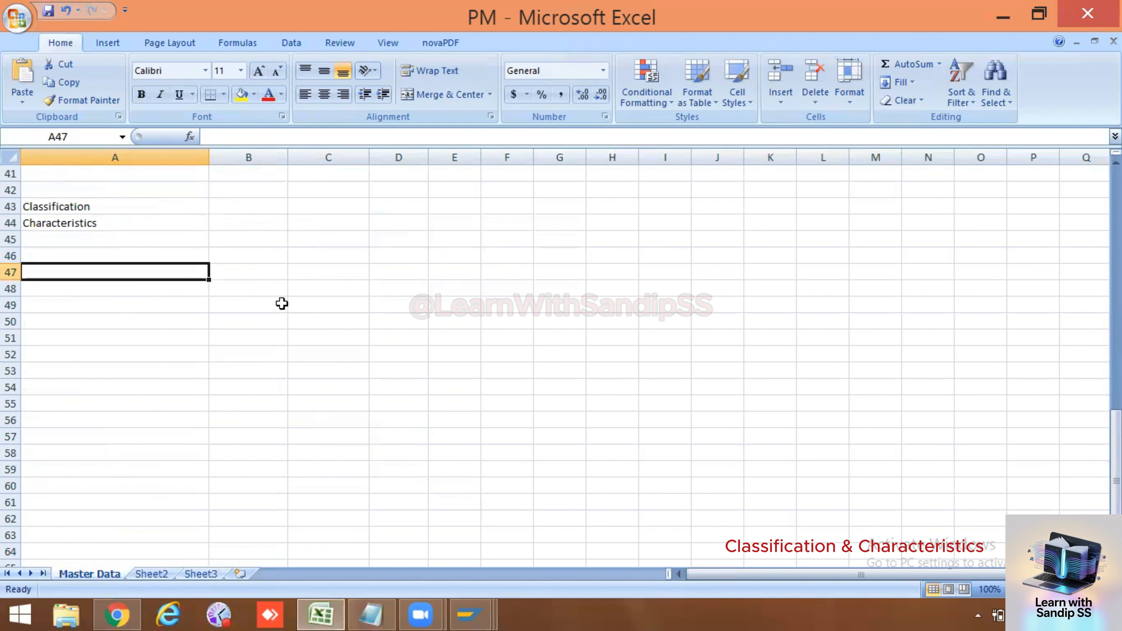
click(265, 257)
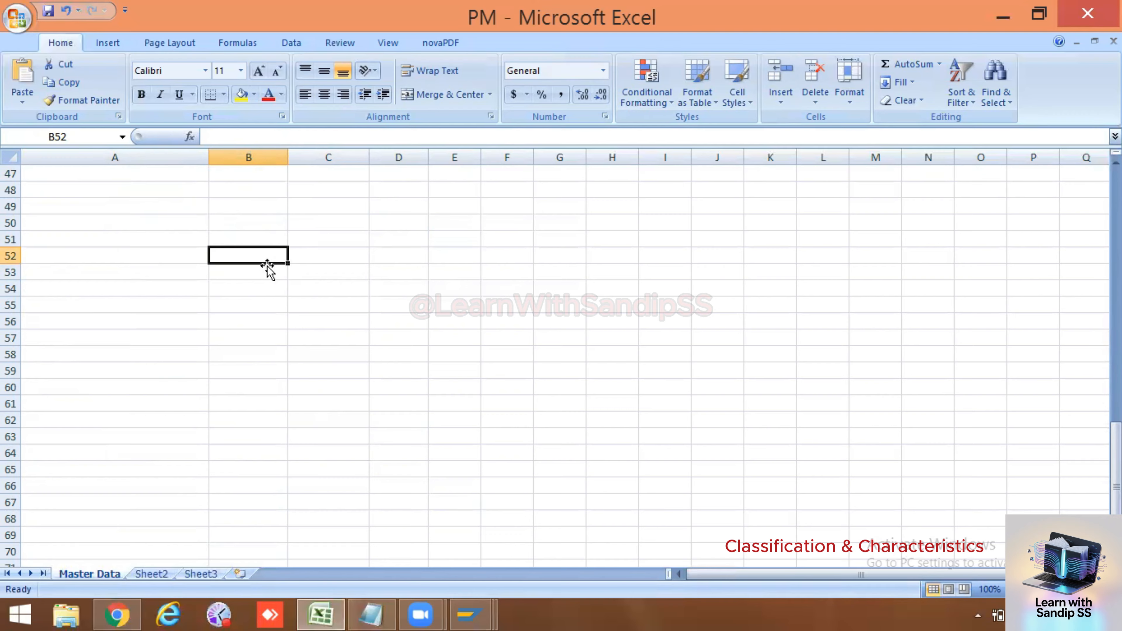
scroll(267, 266, up, 1)
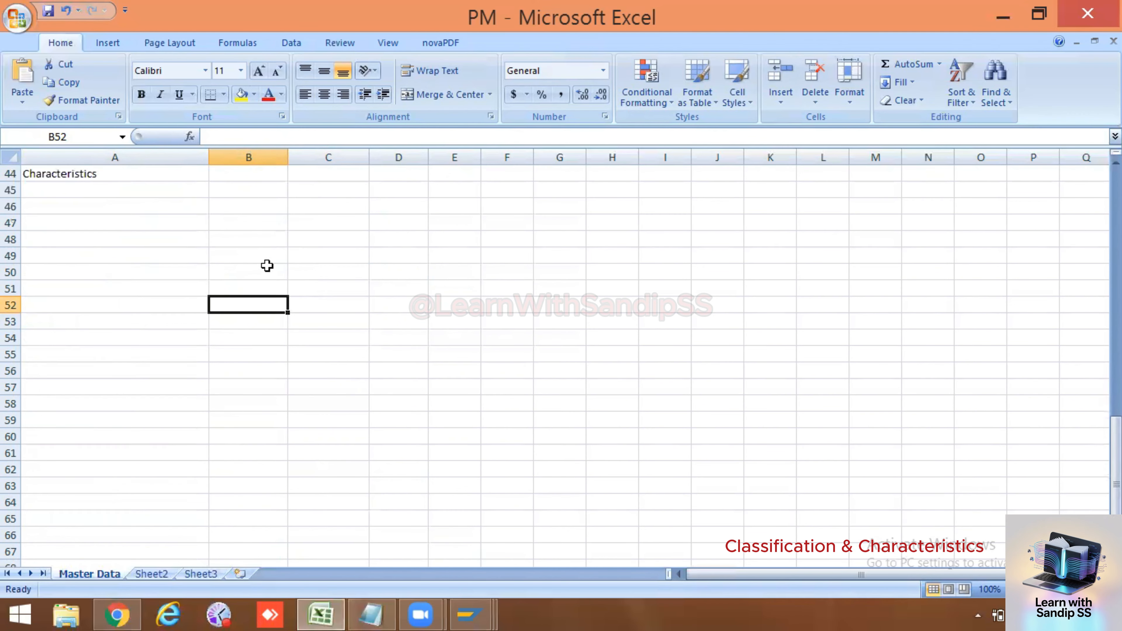
scroll(268, 265, up, 2)
scroll(267, 265, down, 2)
scroll(268, 265, up, 1)
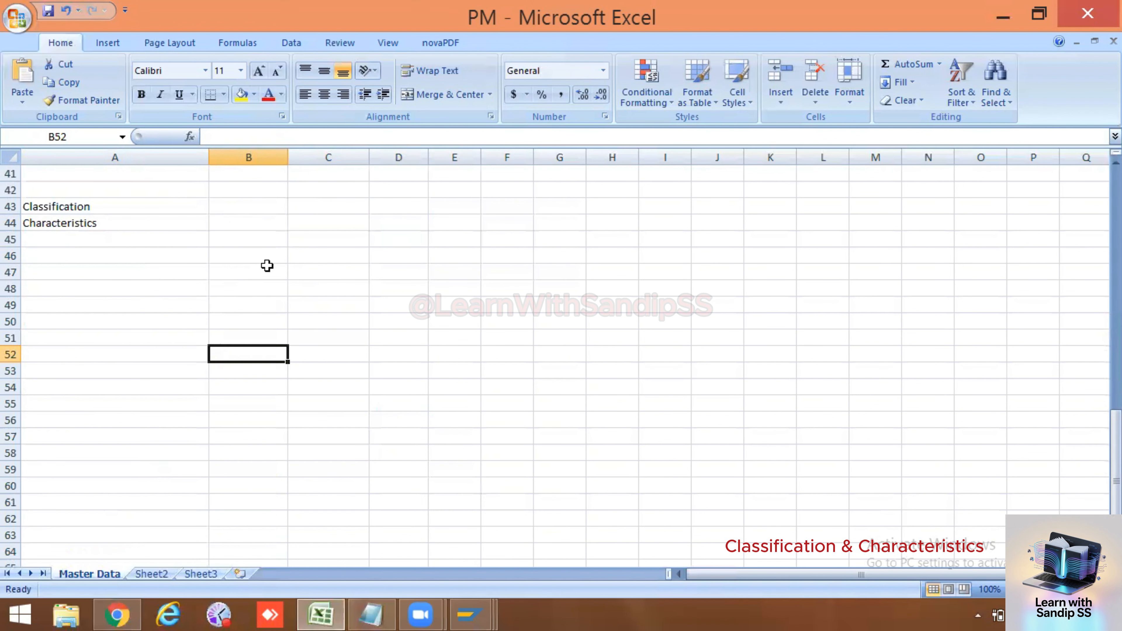
click(470, 614)
click(490, 524)
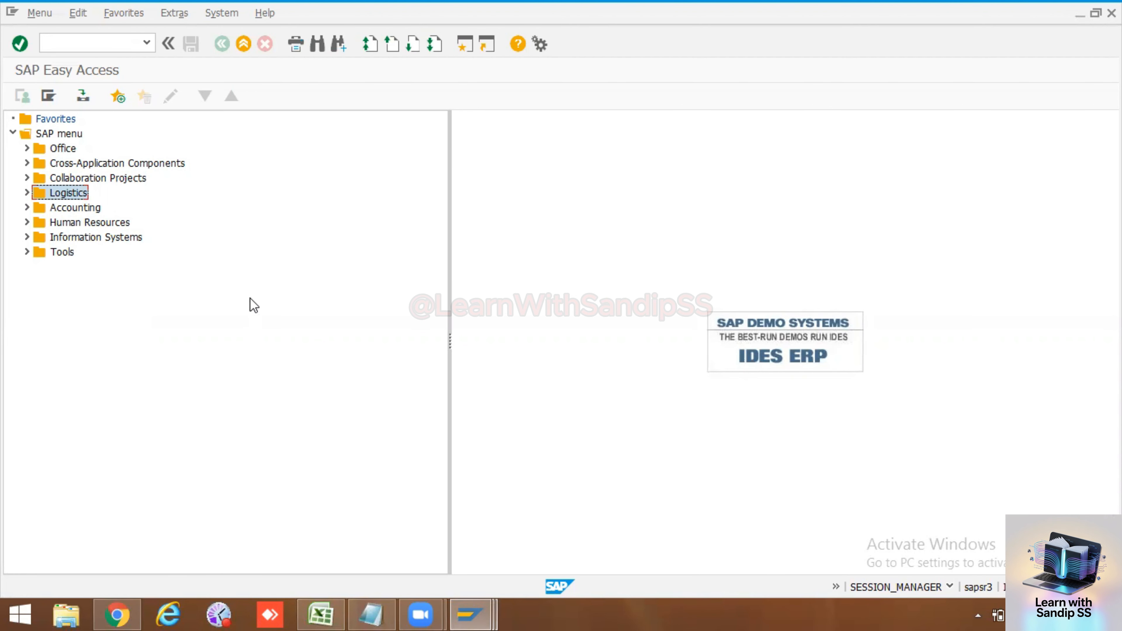
- Switch to the PM workbook in Excel and clear the Characteristics and Classification labels from cells A44 and A43
click(329, 613)
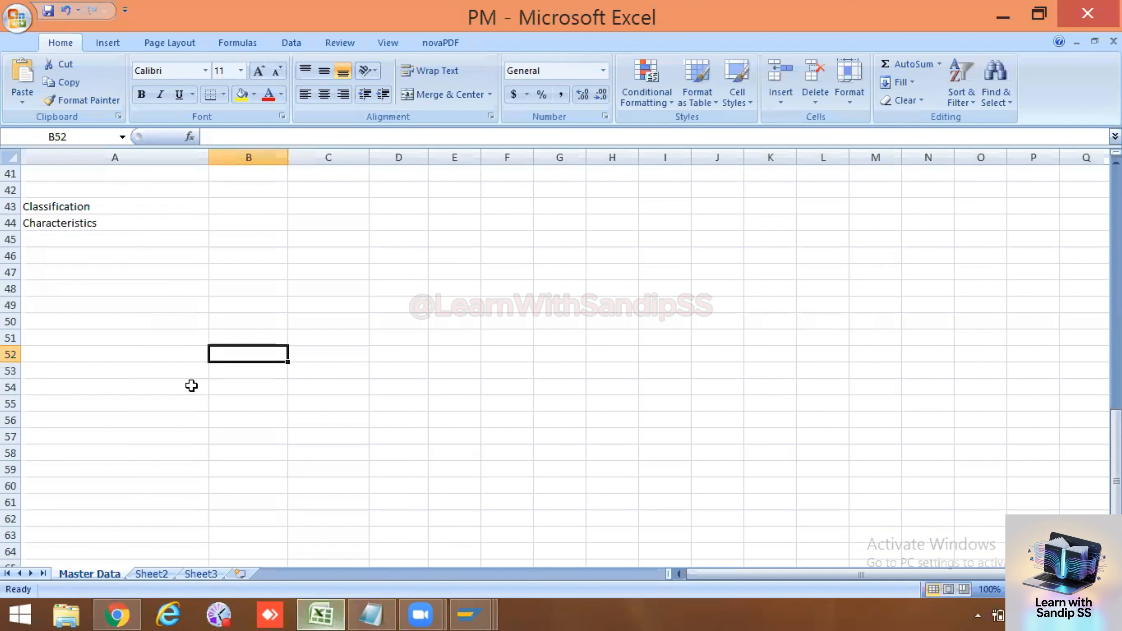
double_click(125, 220)
key(BackSpace)
key(BackSpace)
key(BackSpace)
key(BackSpace)
key(BackSpace)
key(BackSpace)
key(BackSpace)
key(BackSpace)
key(BackSpace)
key(BackSpace)
key(BackSpace)
key(BackSpace)
key(BackSpace)
key(BackSpace)
key(BackSpace)
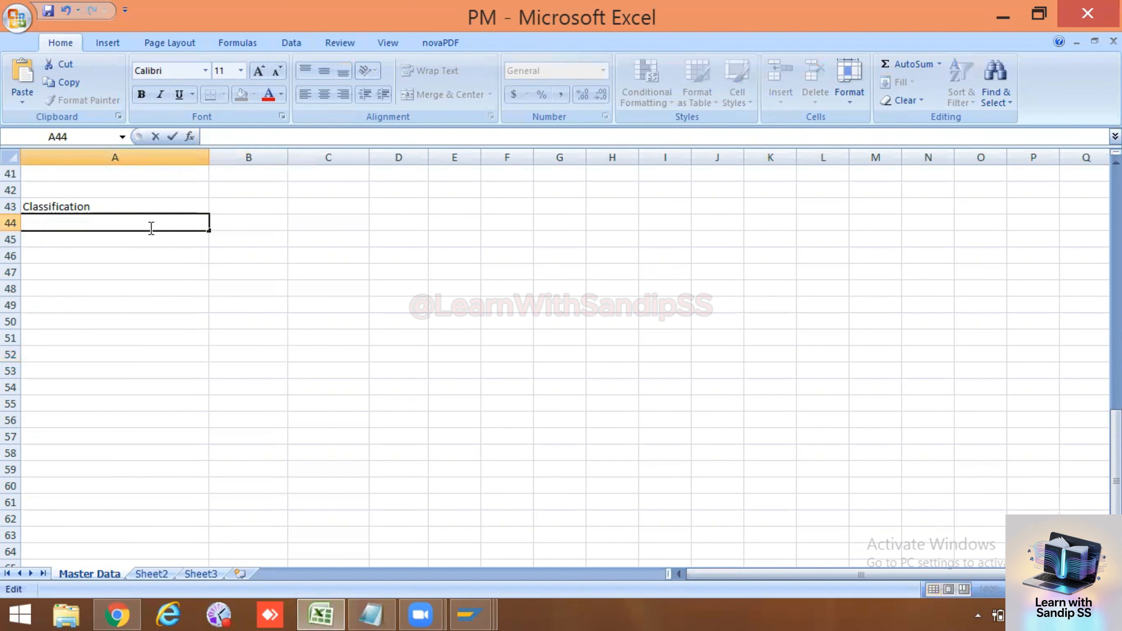
click(141, 204)
key(BackSpace)
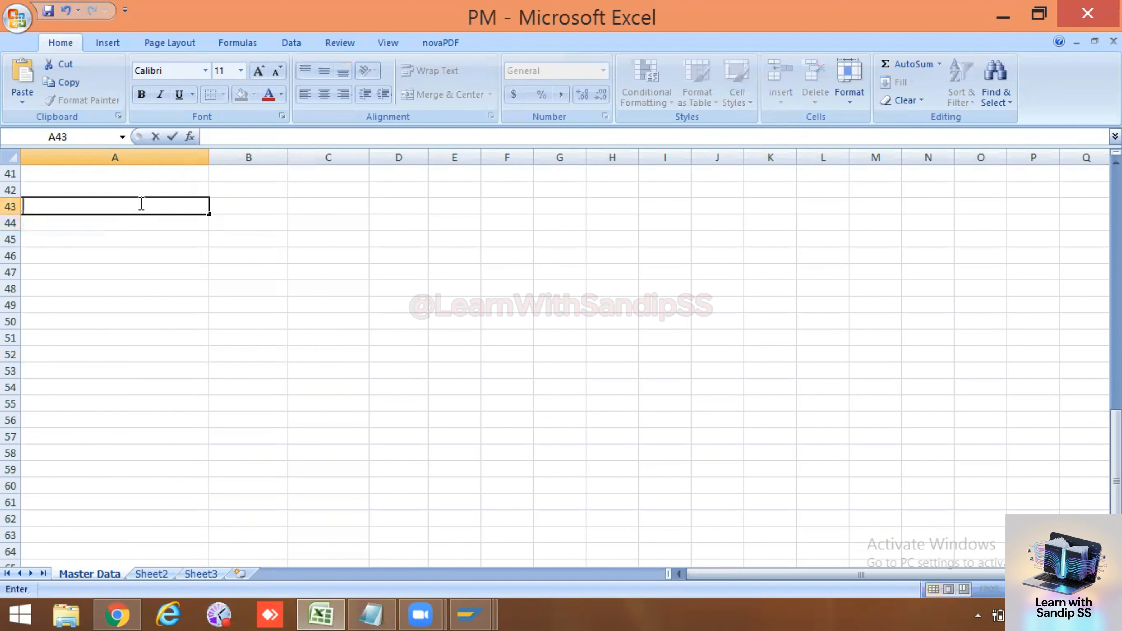
click(200, 254)
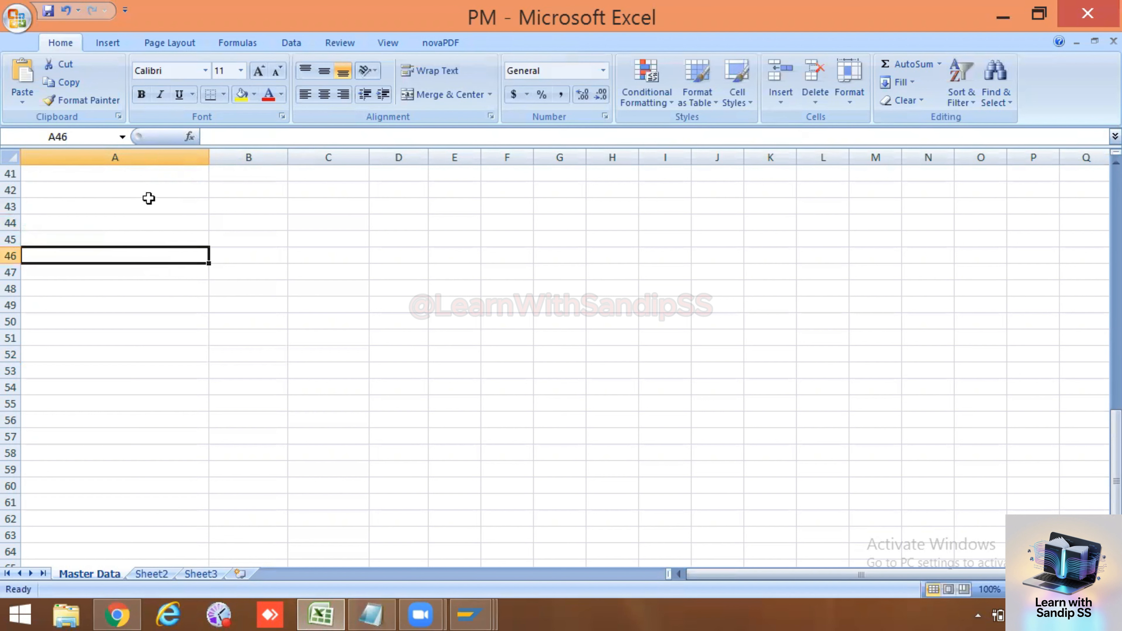
- Enter "classification" in cell A44 below the BOM rows, with the transaction code CL02 beside it in B44
click(168, 239)
scroll(168, 238, up, 2)
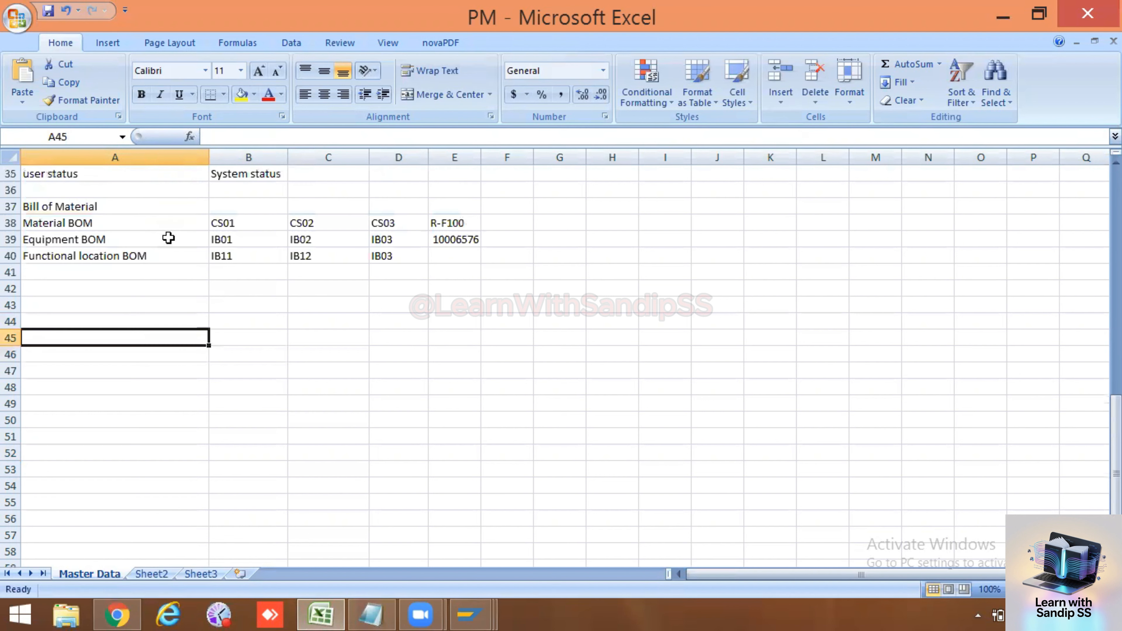
scroll(168, 238, down, 1)
click(163, 259)
click(162, 269)
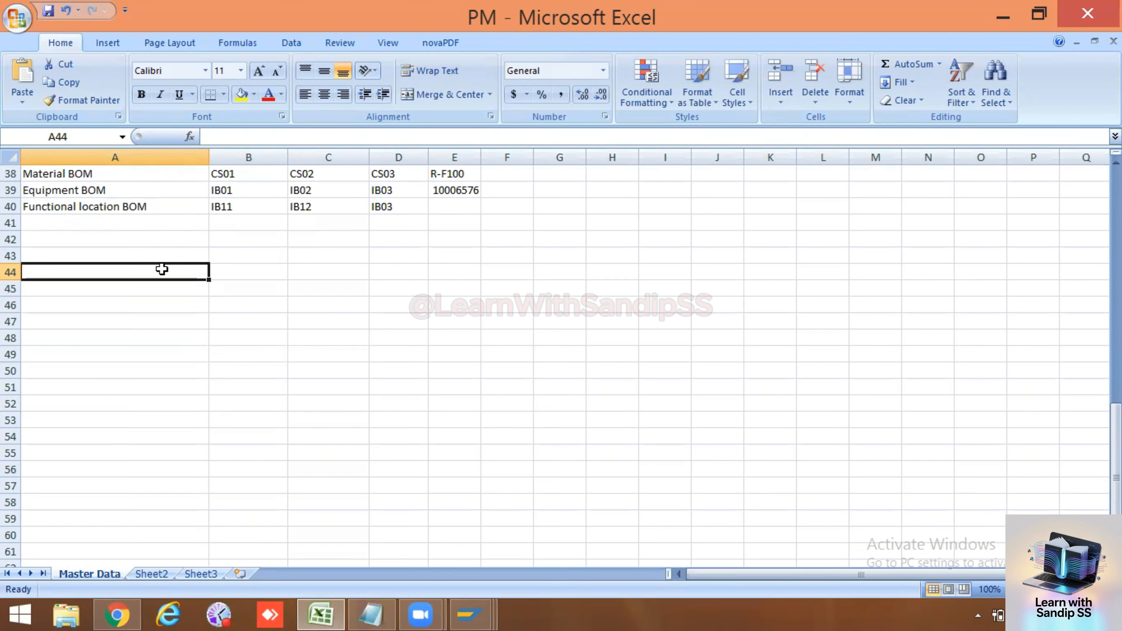
text(class)
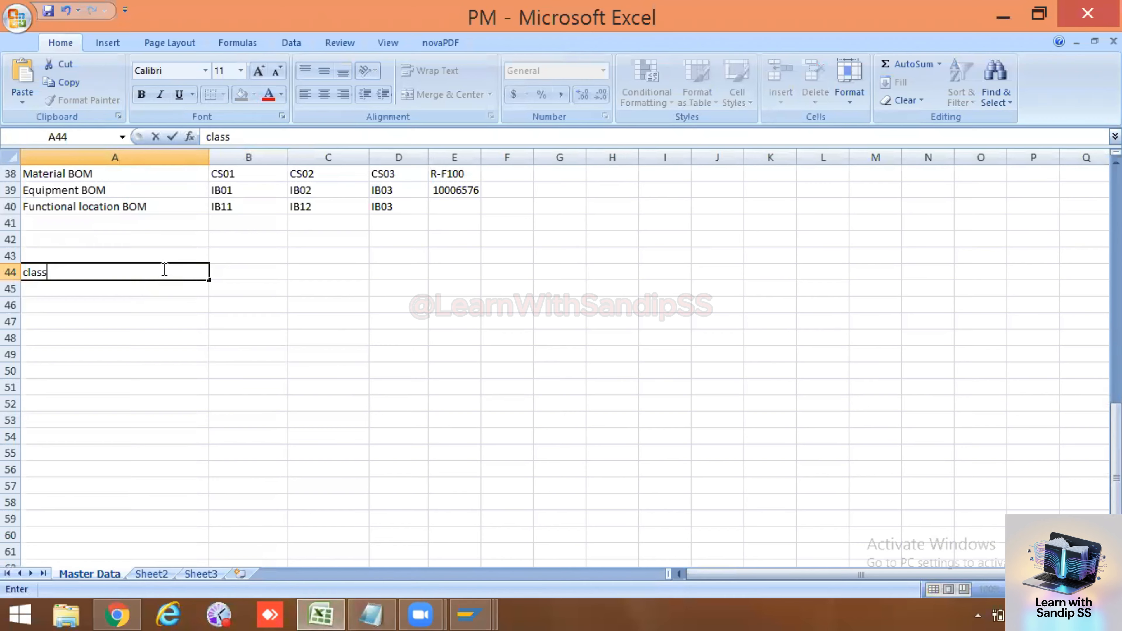
text(ification)
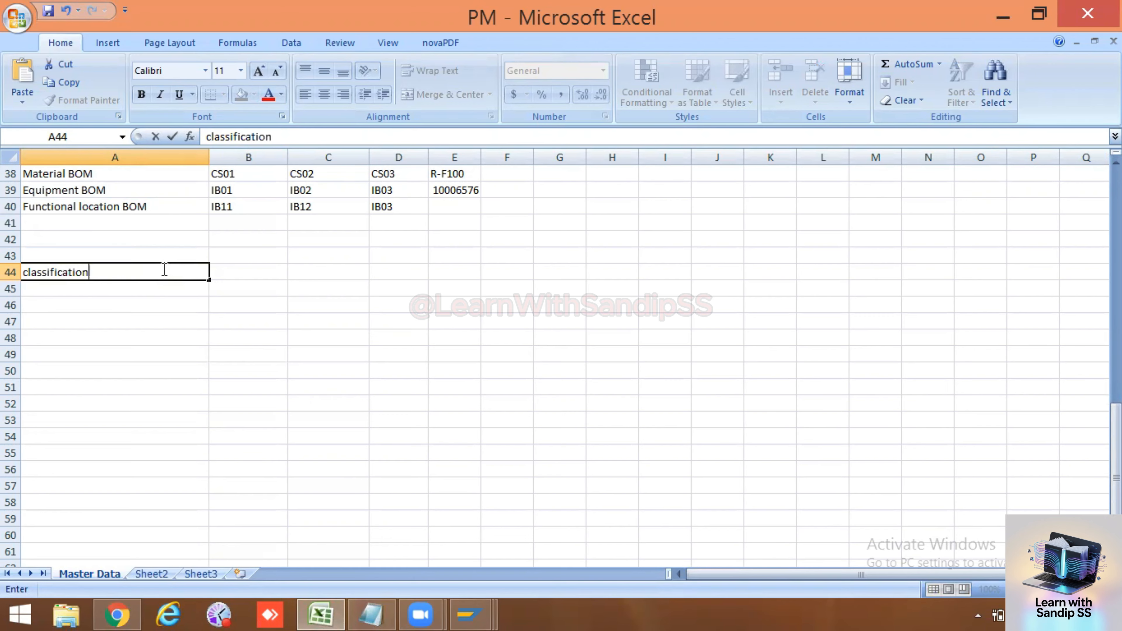
click(129, 286)
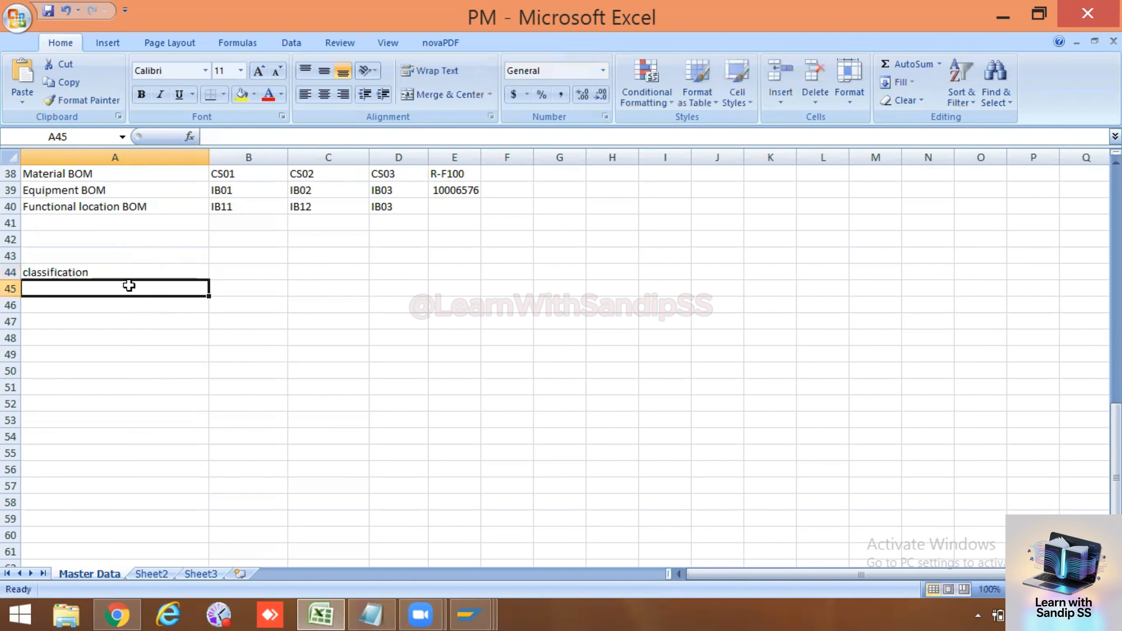
click(239, 270)
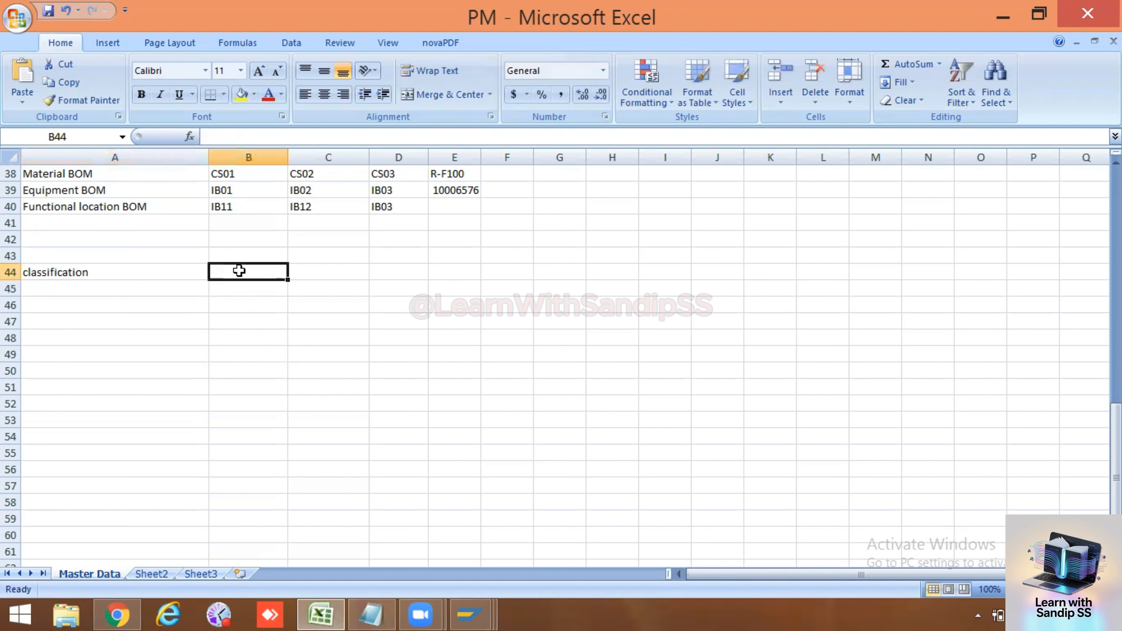
text(CL02)
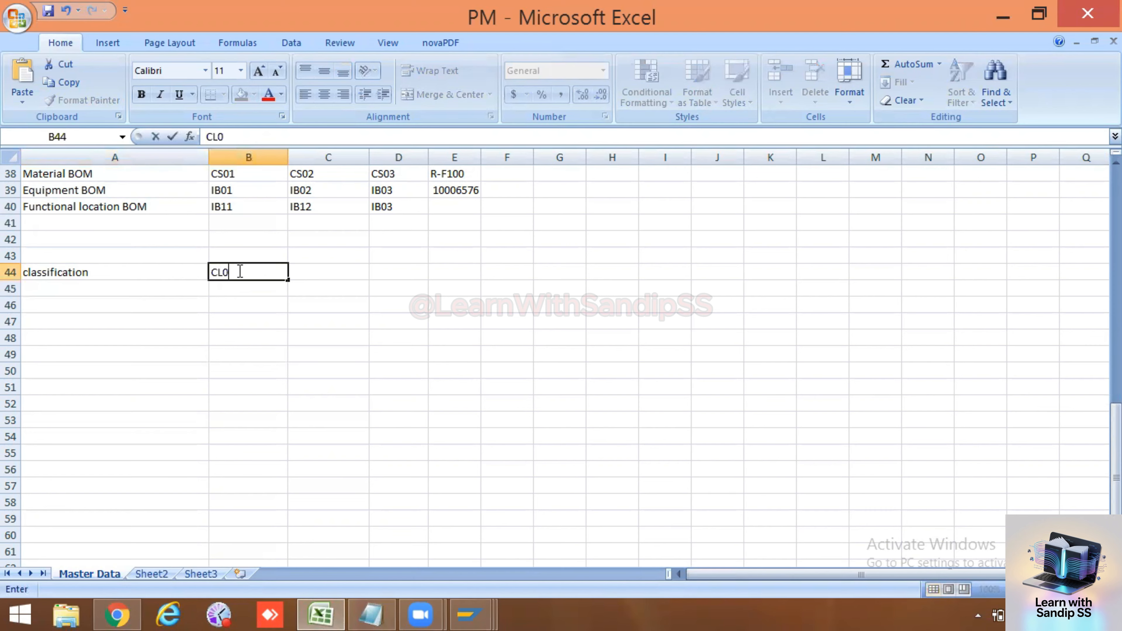
click(153, 304)
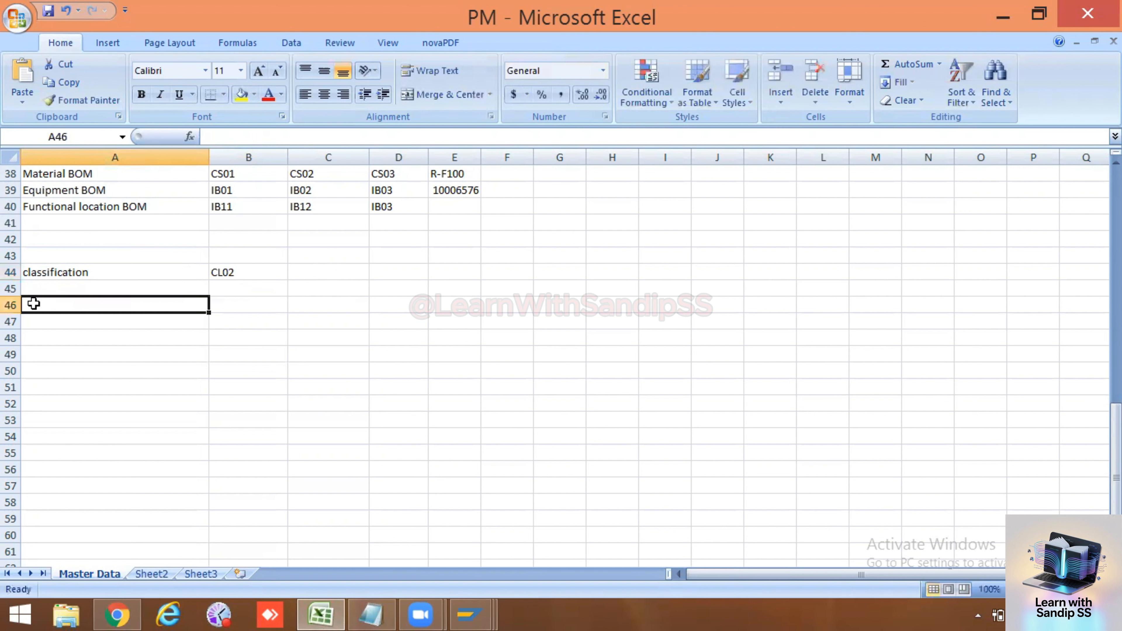
- Enter "DG set" in cell A45 under the classification label
click(48, 287)
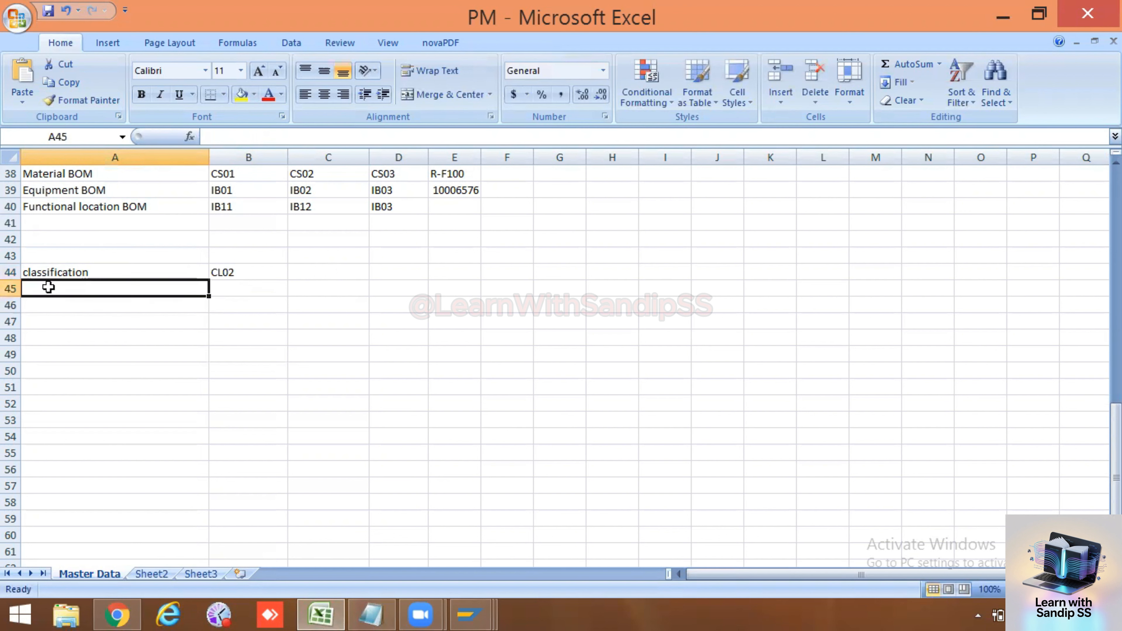
text(DG st)
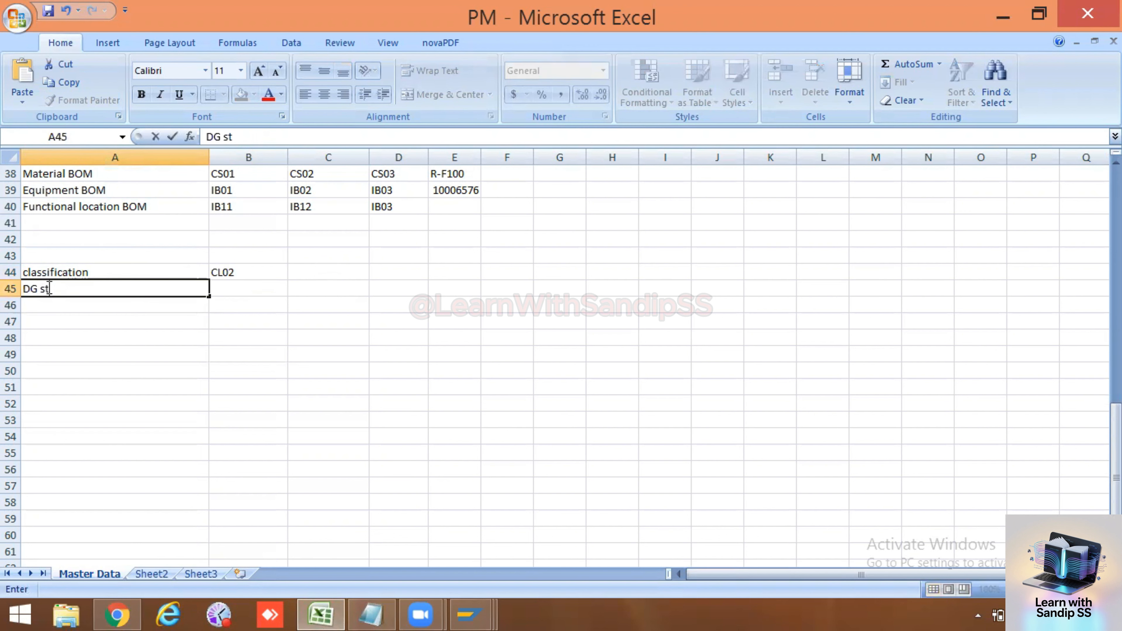
key(BackSpace)
text(et)
click(165, 316)
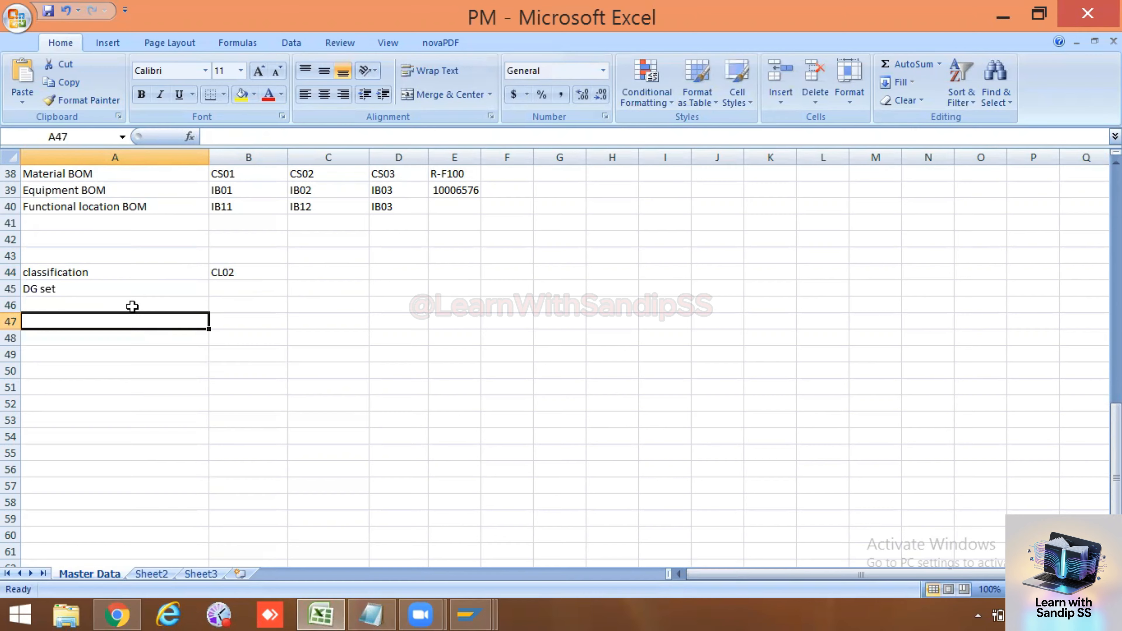
- List the DG set ratings 250 kva, 365 kva and 500kva in cells B46 to B48
click(232, 291)
click(232, 305)
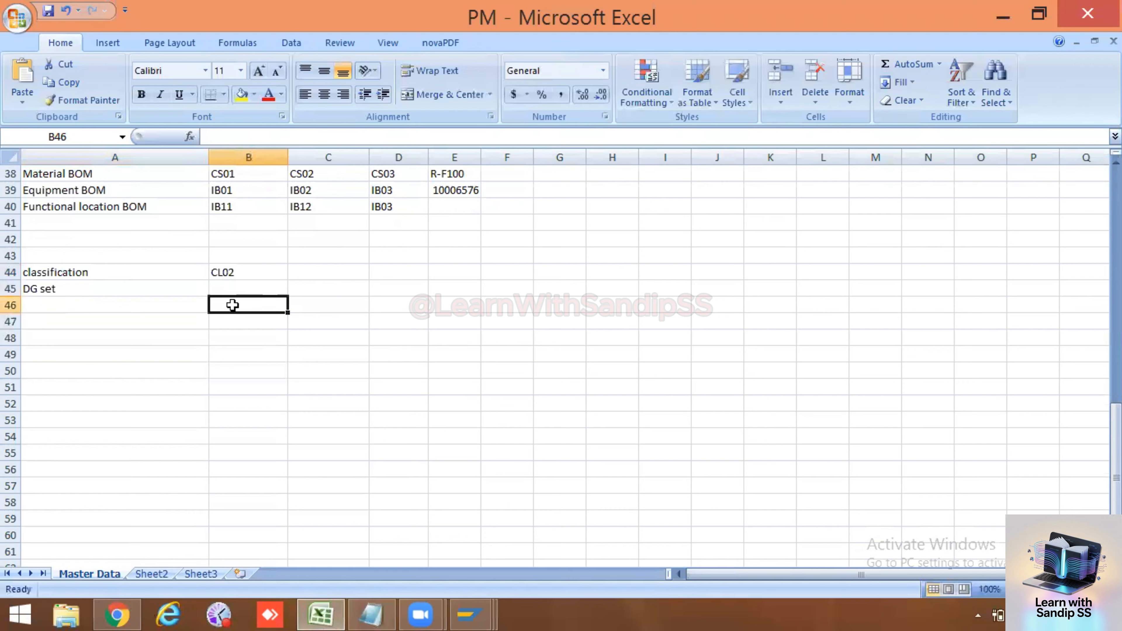
text(250 k)
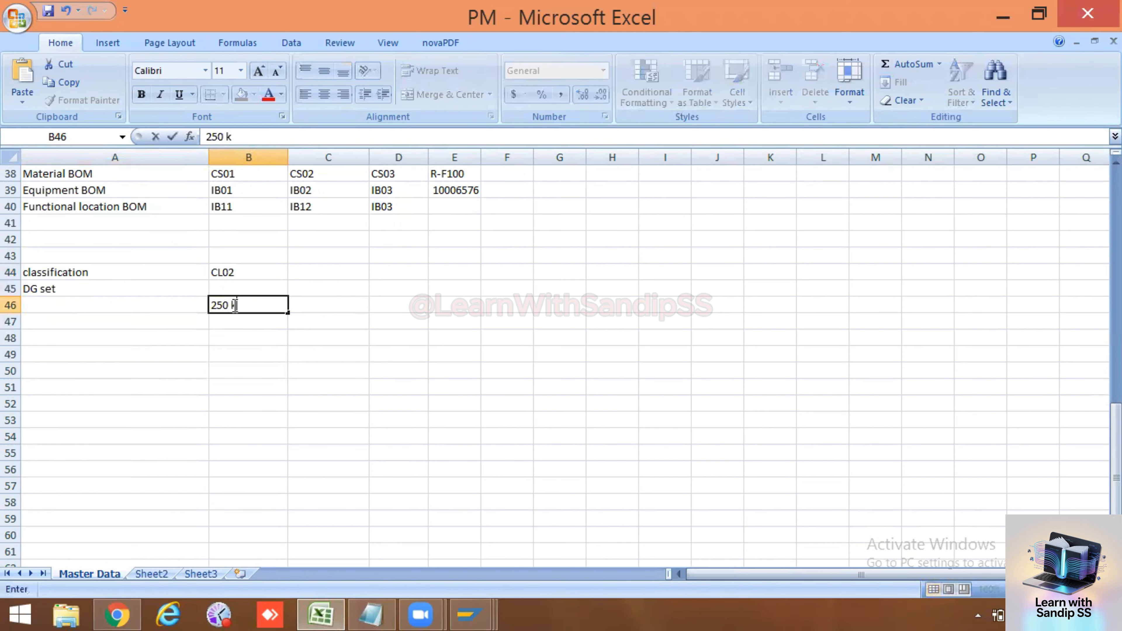
text(va)
key(Return)
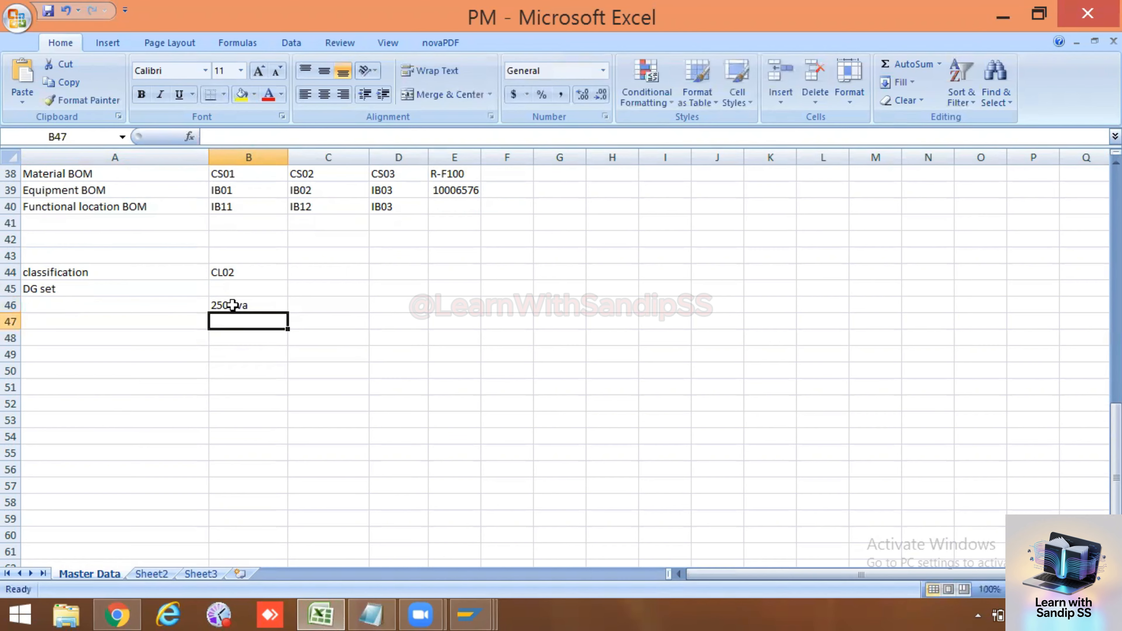
text(365 )
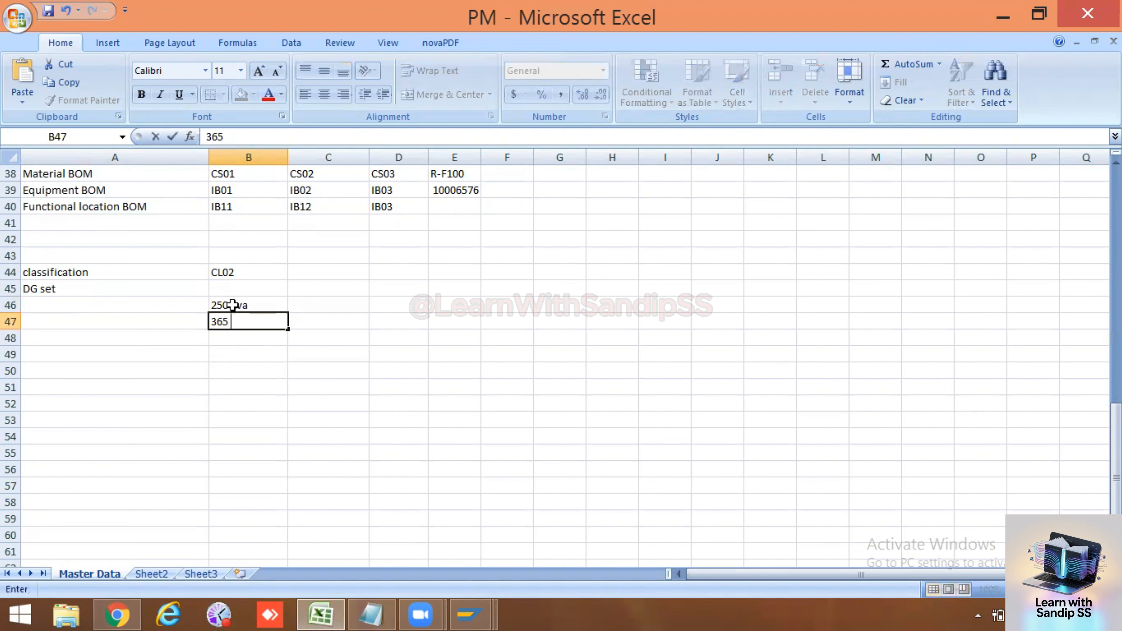
text(kva)
key(Return)
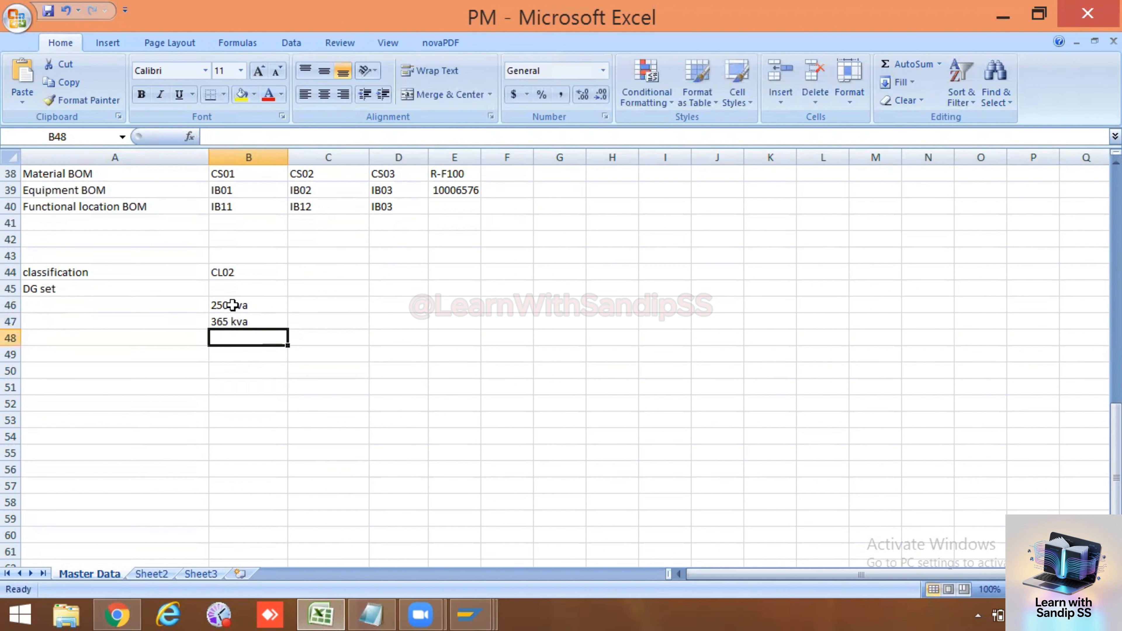
text(500)
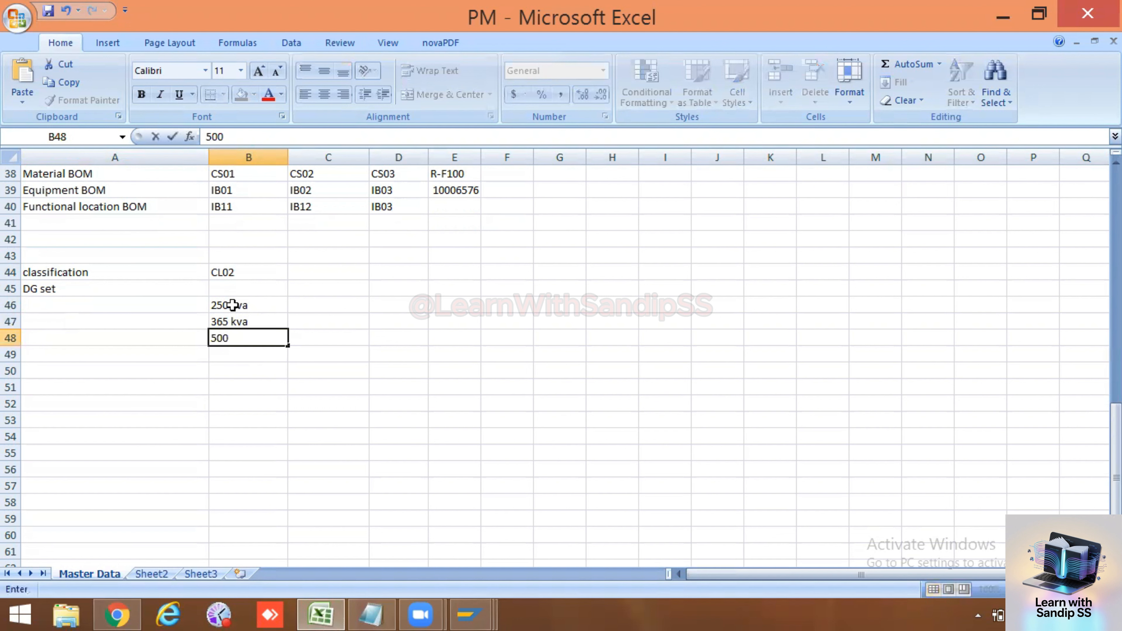
text(kva)
key(Return)
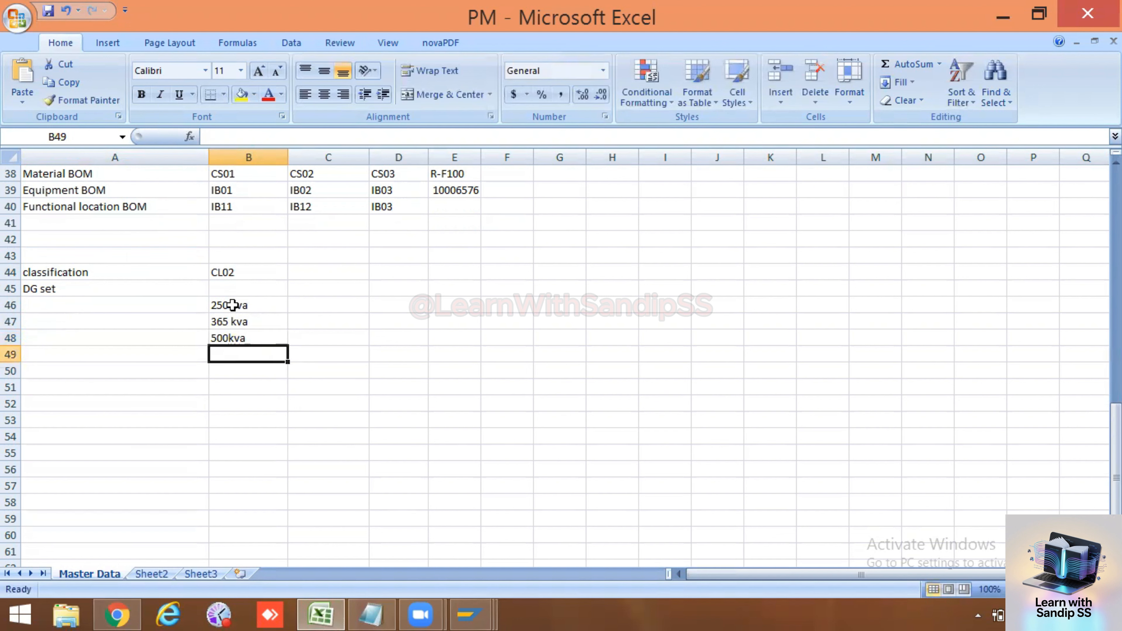
- Add the DG set ratings 750kva and 1000kva in cells B49 and B50 below the existing ratings
text(750kva)
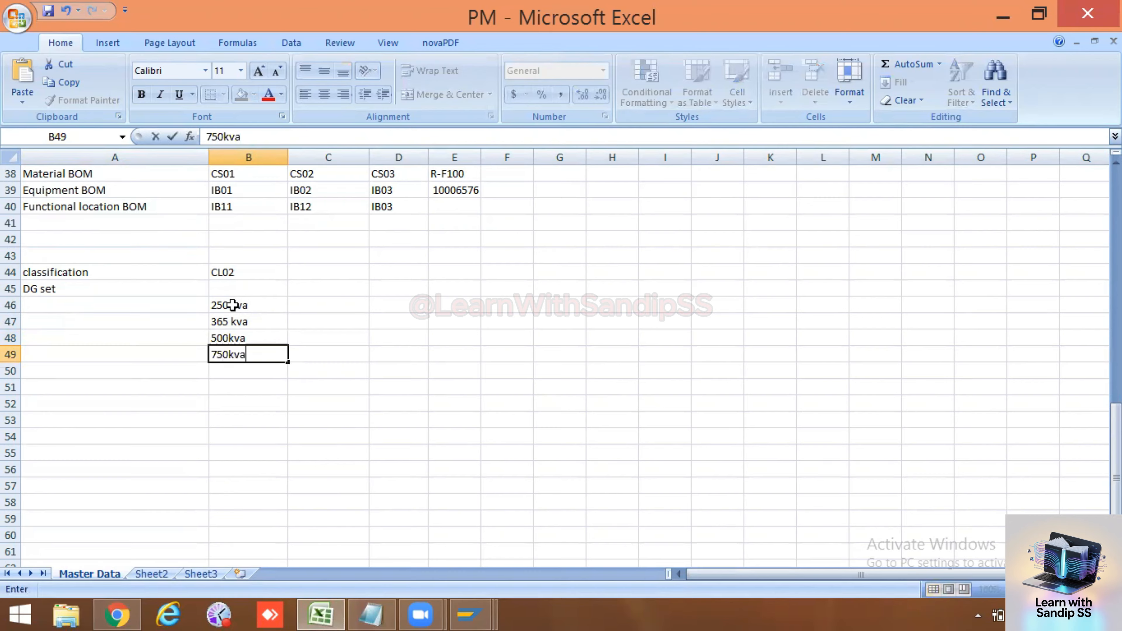
key(Return)
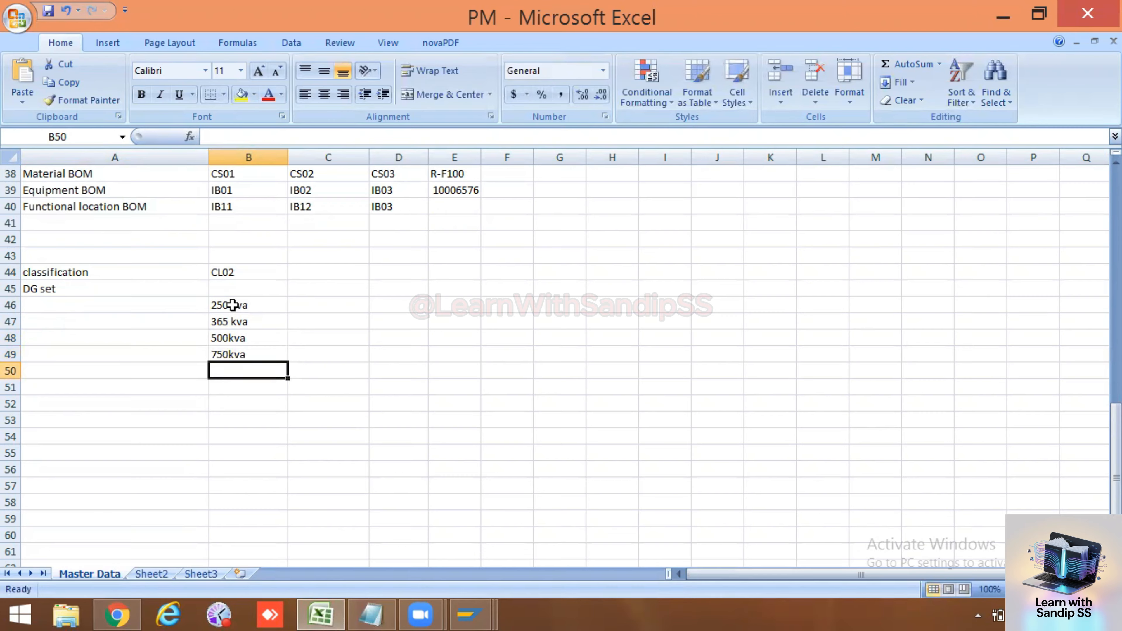
text(1000)
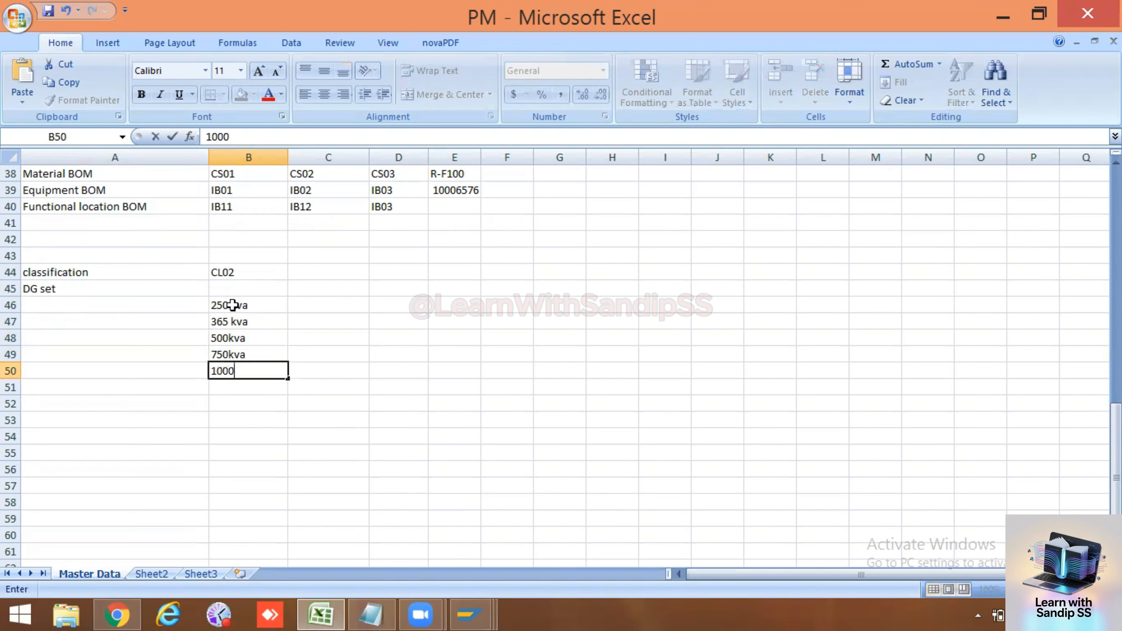
text(kva)
click(316, 401)
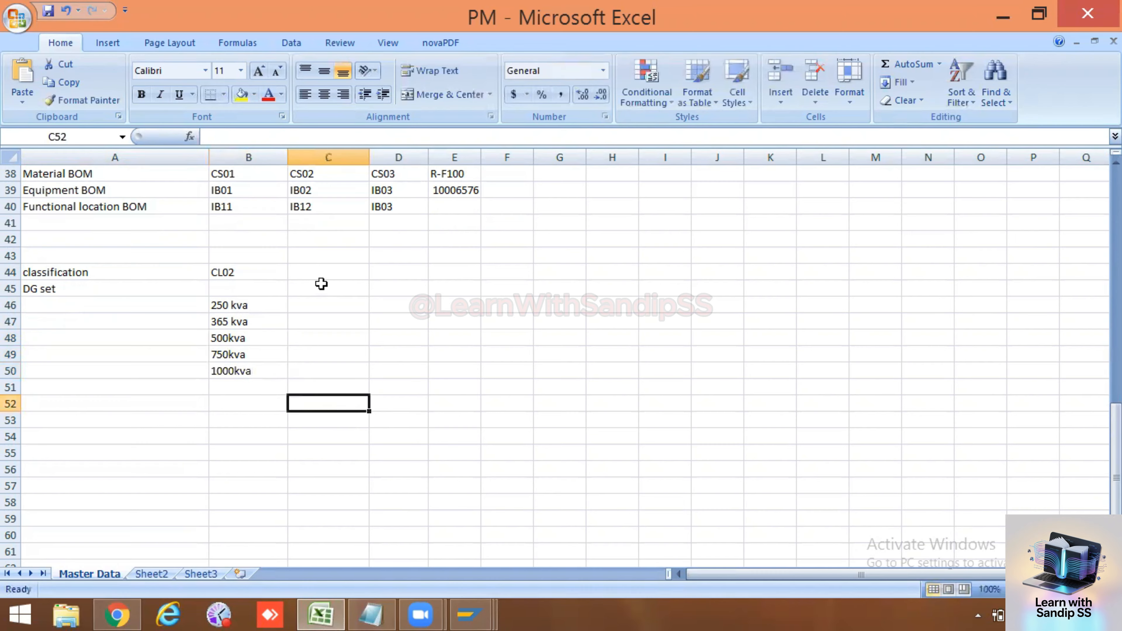
- Enter the heading "Manufacturer" in cell D45 on the DG set row
click(319, 301)
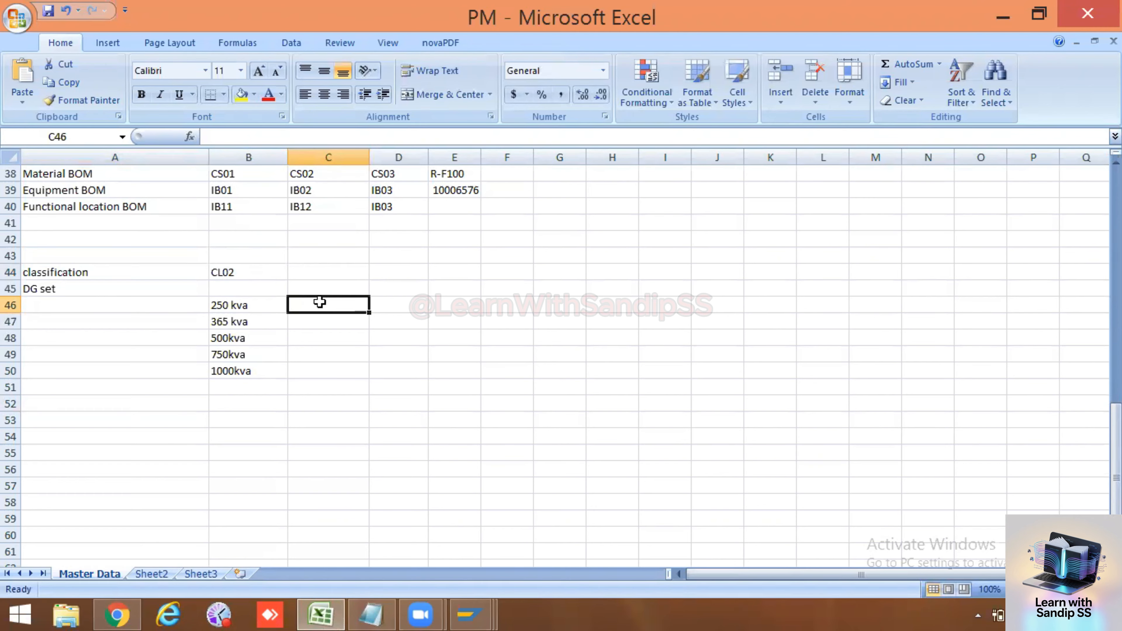
click(399, 288)
double_click(398, 288)
text(M)
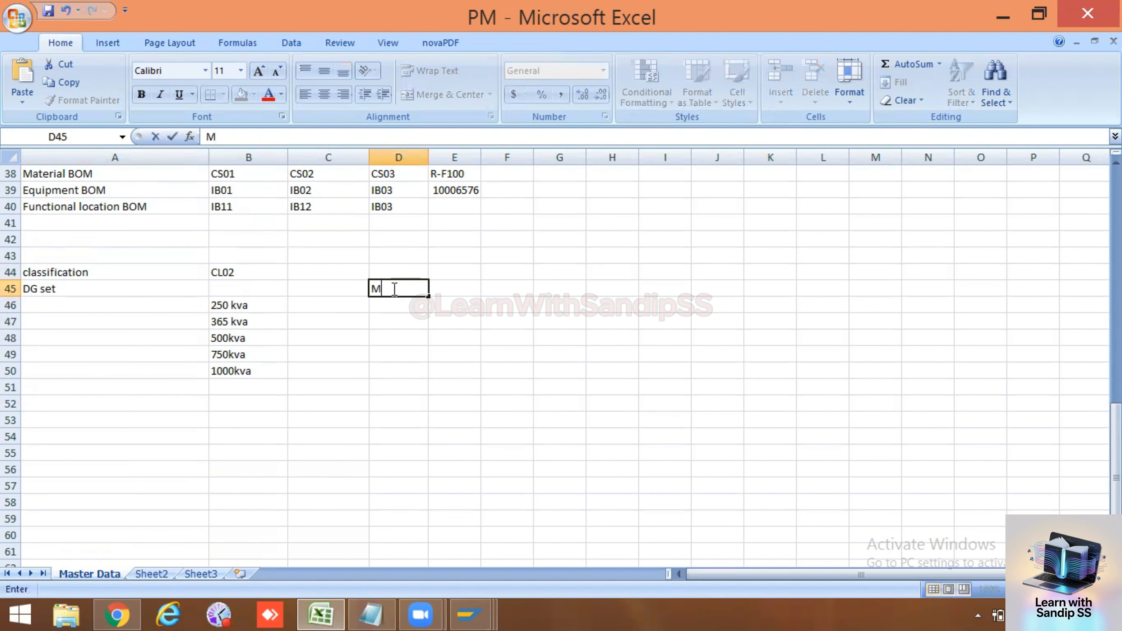
text(anucactureer)
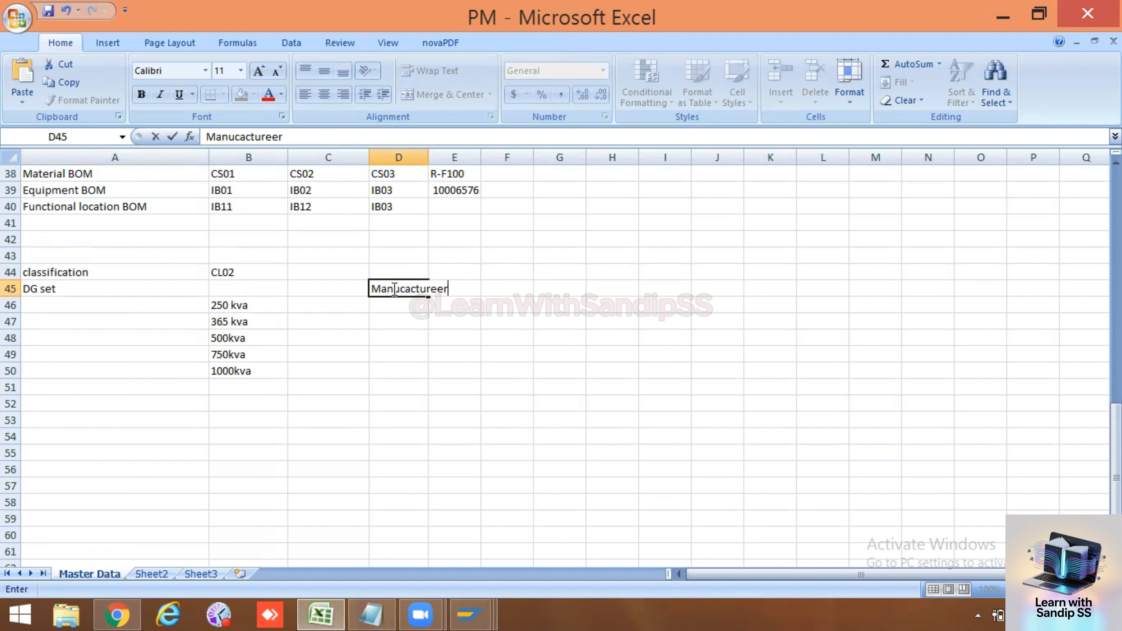
key(BackSpace)
key(BackSpace)
key(BackSpace)
key(BackSpace)
key(BackSpace)
key(BackSpace)
key(BackSpace)
key(BackSpace)
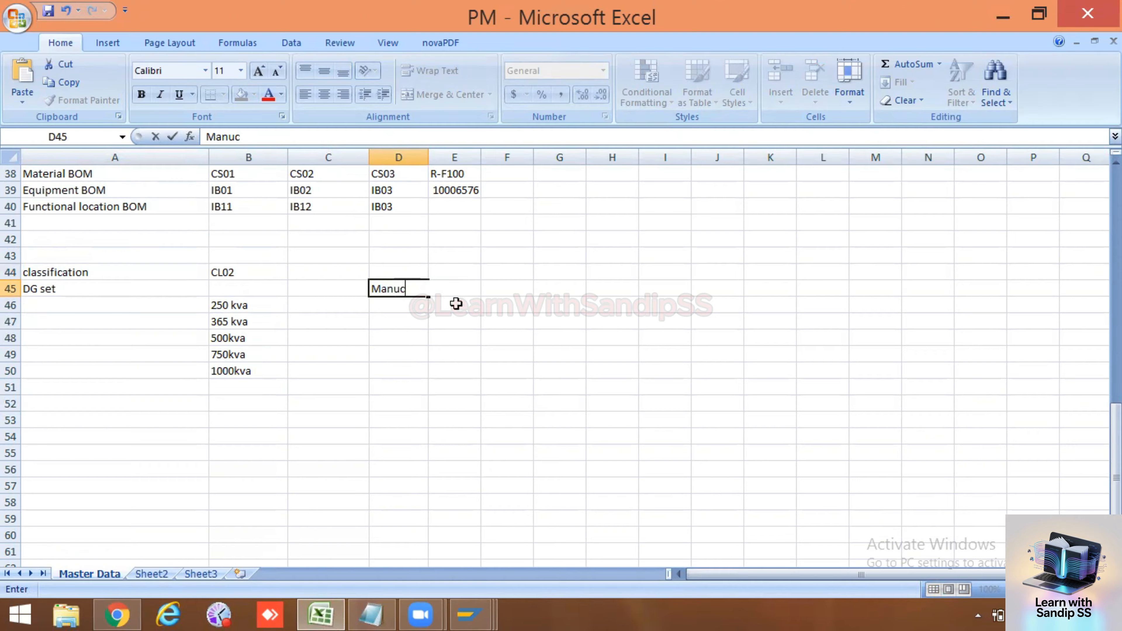
key(BackSpace)
text(fc)
key(BackSpace)
key(BackSpace)
text(fact)
key(BackSpace)
key(BackSpace)
text(ere)
key(BackSpace)
click(403, 299)
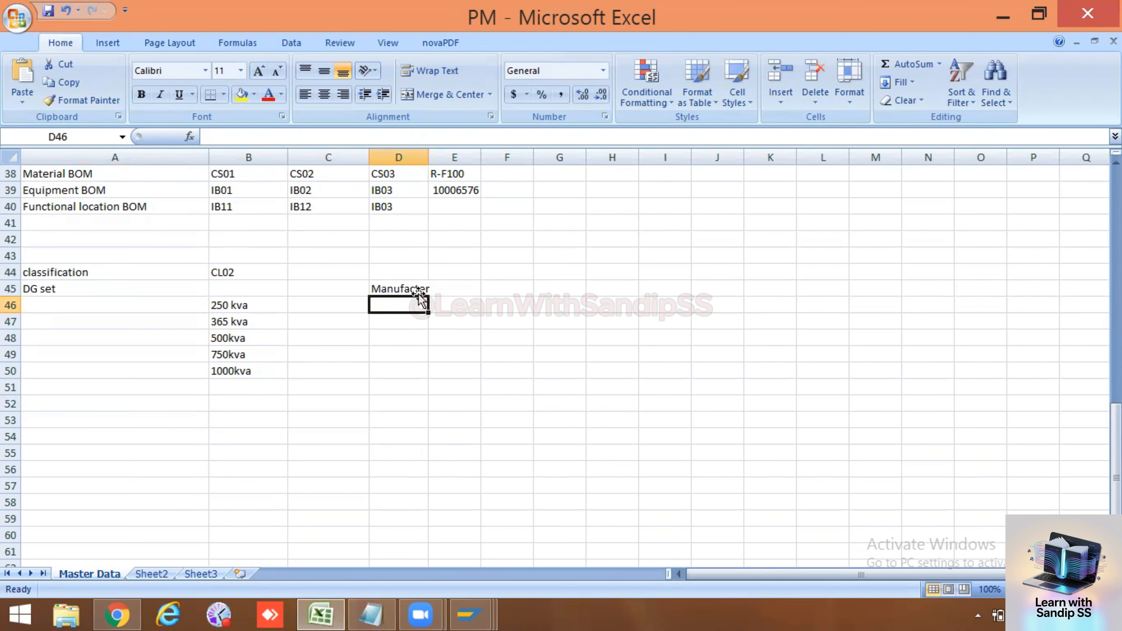
double_click(426, 289)
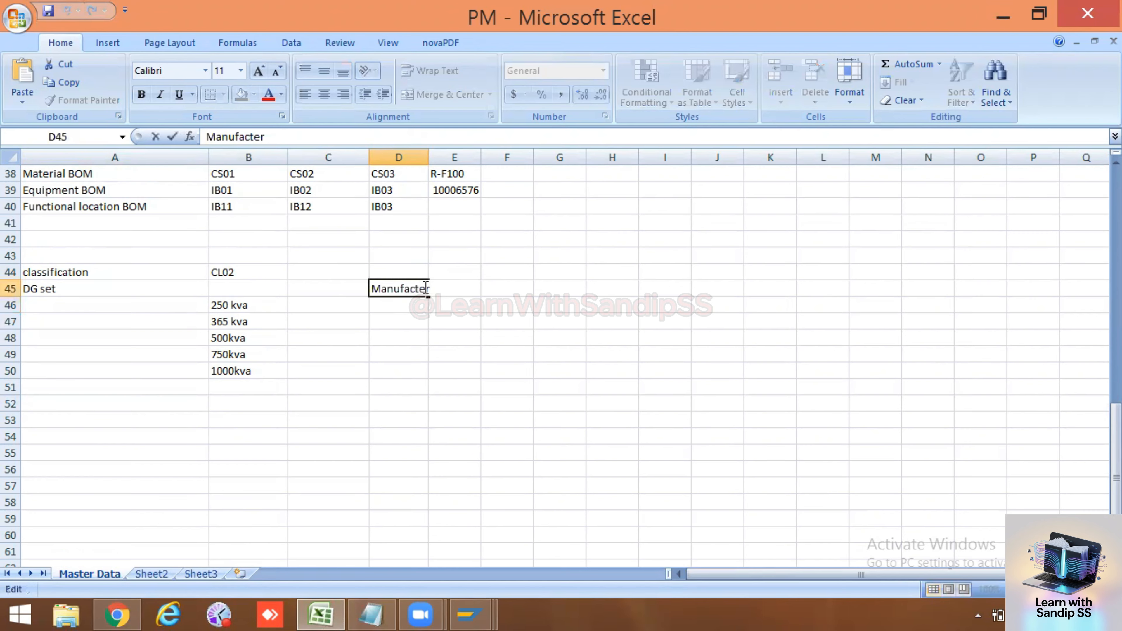
text(ur)
click(419, 305)
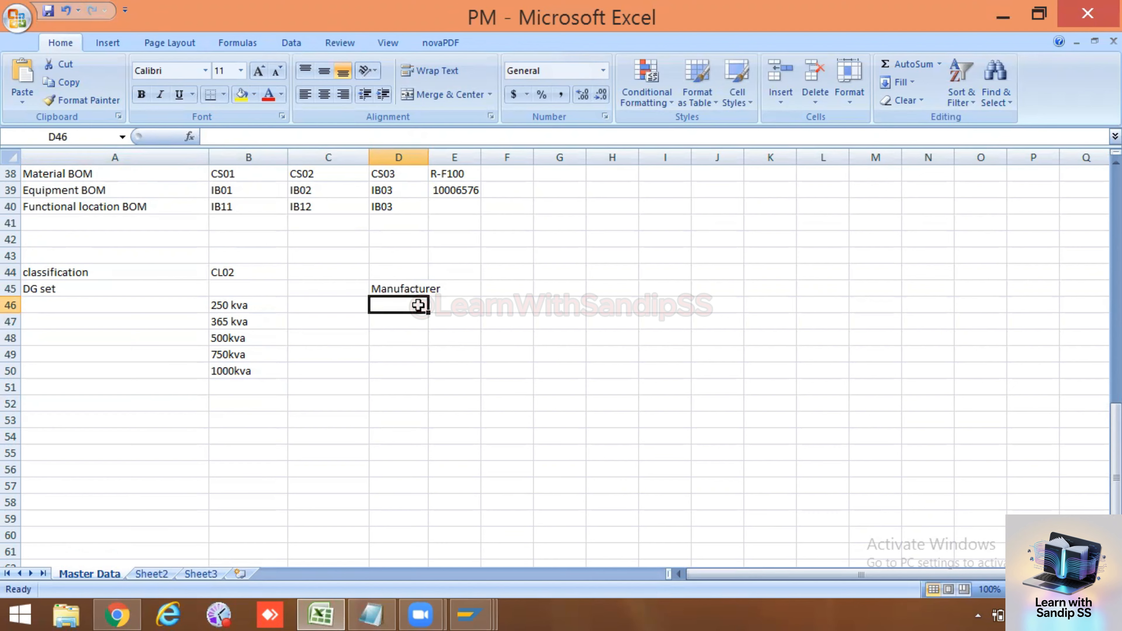
- Enter the manufacturers Cummins in cell D46 and Kirloskar in D47 under the Manufacturer heading
text(Kiro)
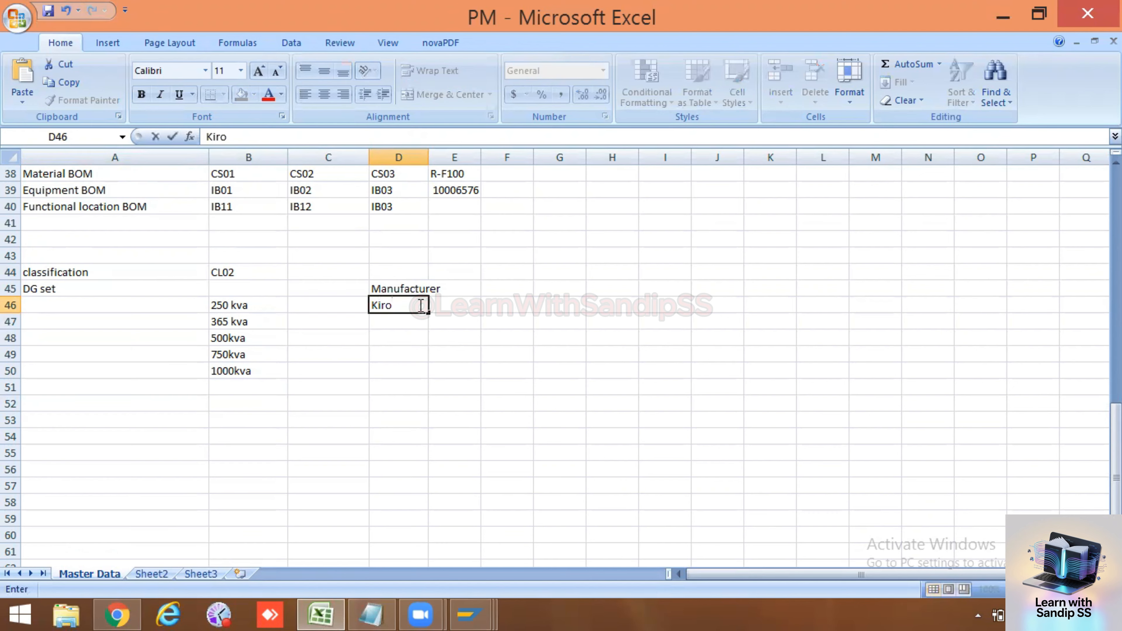
key(BackSpace)
key(BackSpace)
key(BackSpace)
key(BackSpace)
text(cu)
key(BackSpace)
key(BackSpace)
text(Cummins)
click(397, 319)
text(Kir)
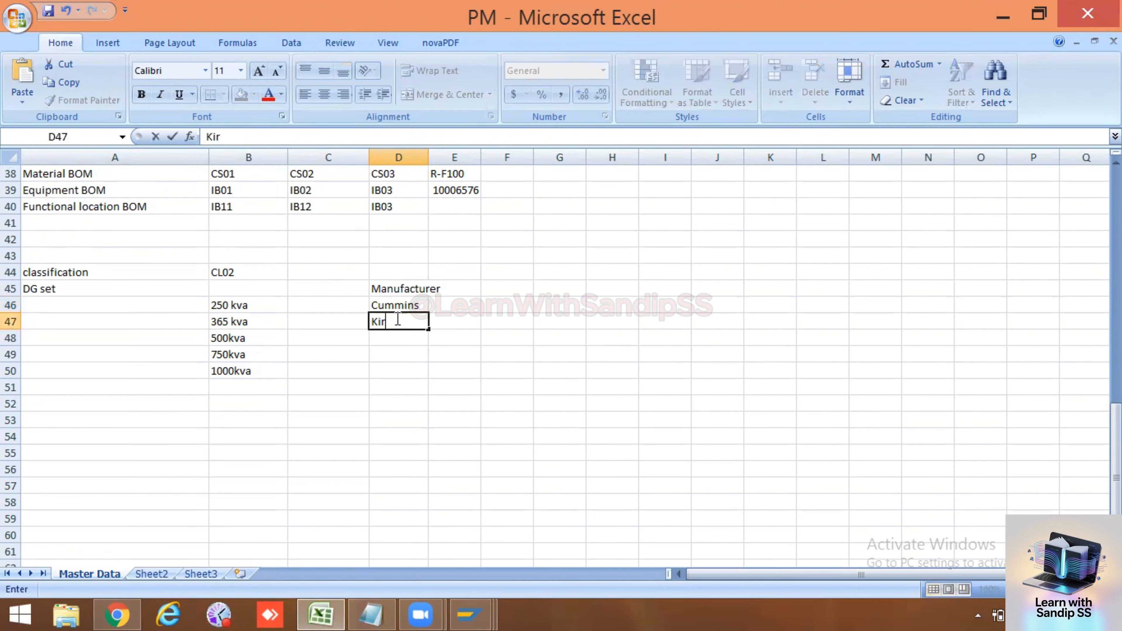
text(lo)
key(BackSpace)
text(loskar)
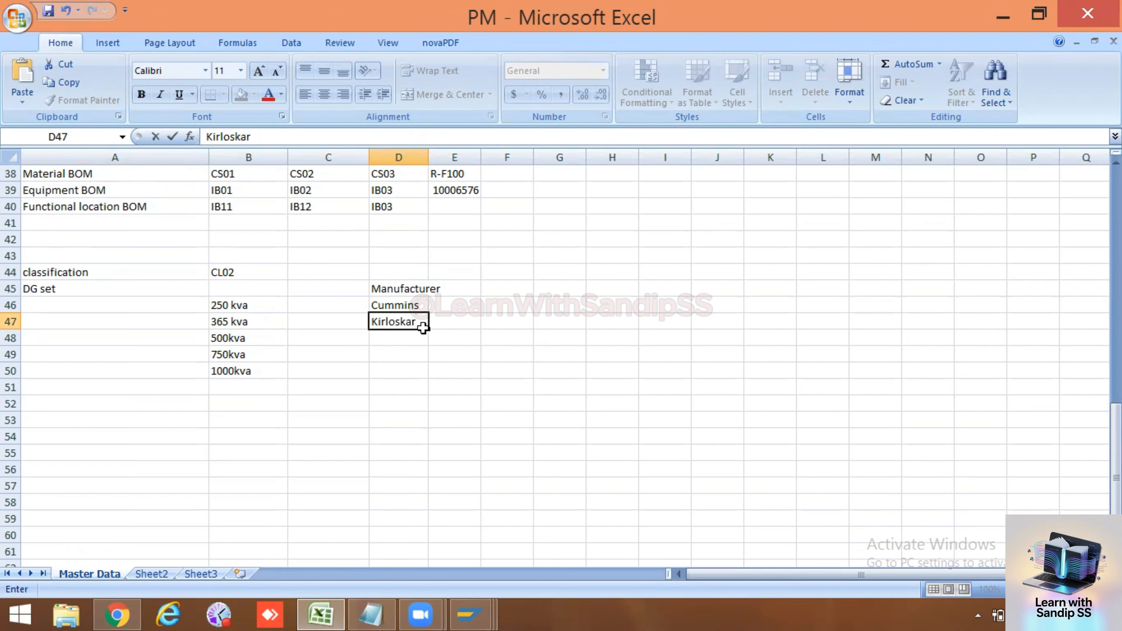
- Complete the manufacturer list with Layland, Caterpiller and EP in cells D48 to D50
click(394, 335)
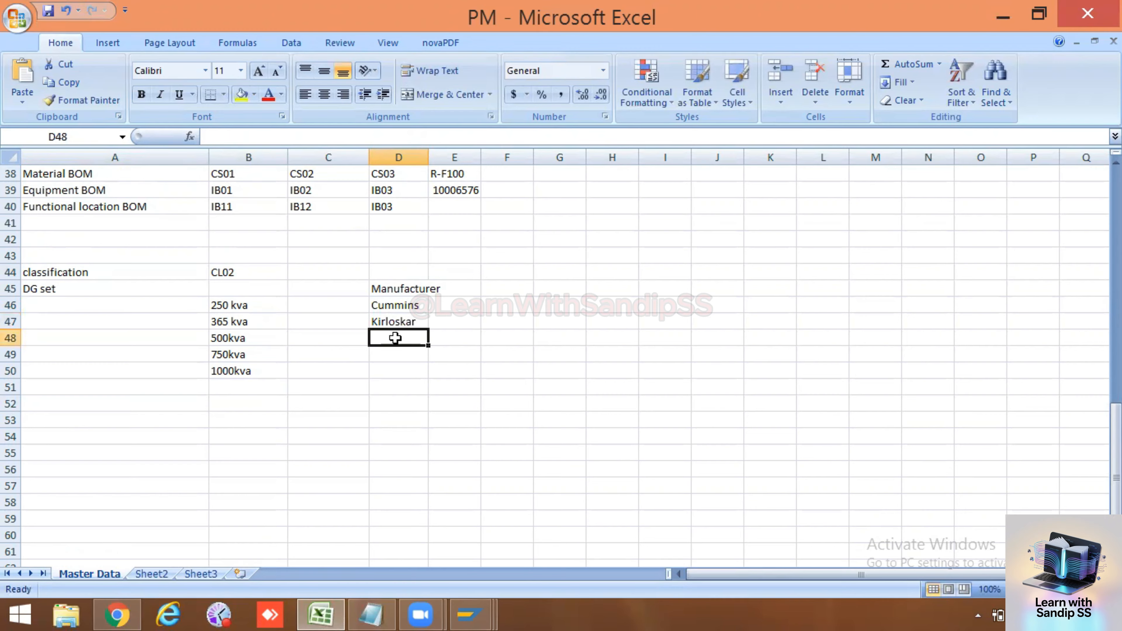
text(Lya)
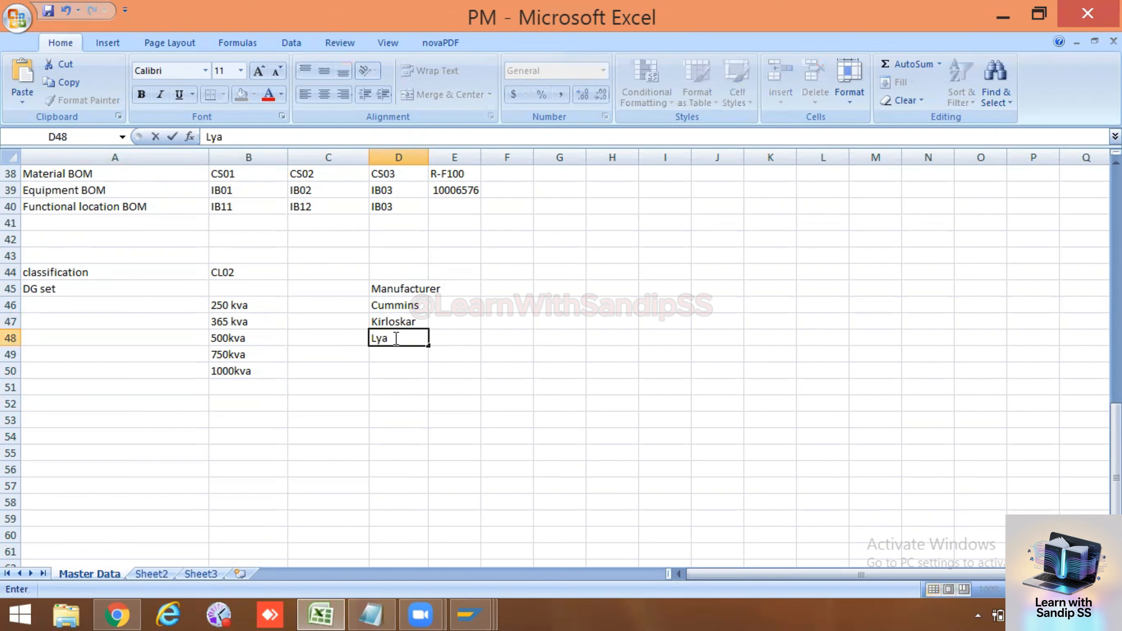
key(BackSpace)
key(BackSpace)
text(ayland)
double_click(400, 353)
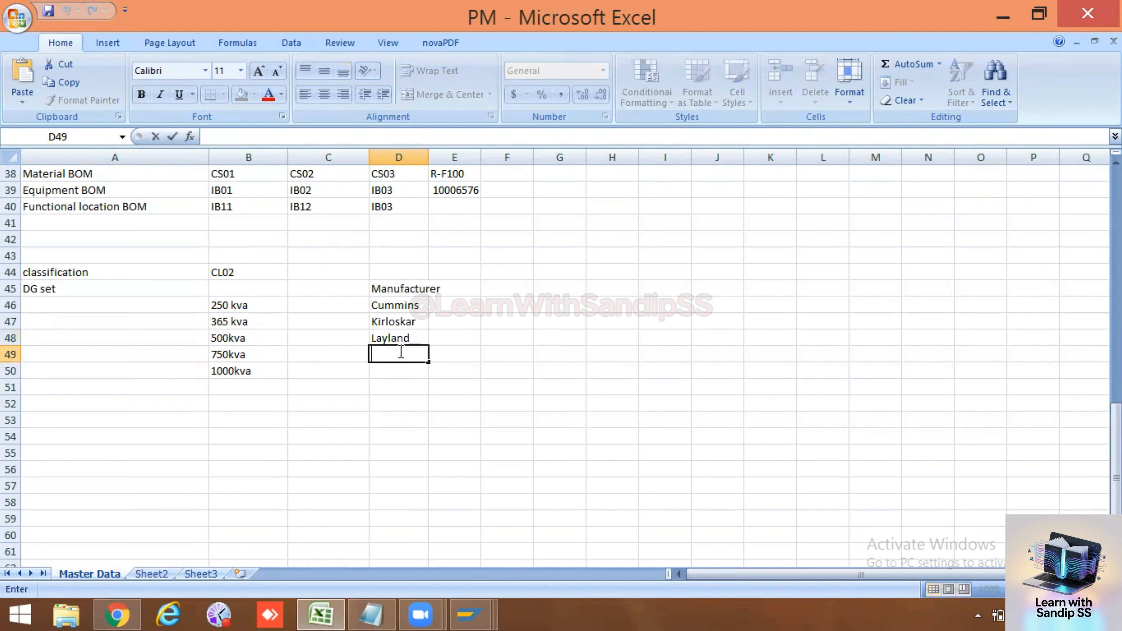
text(Caterpiller)
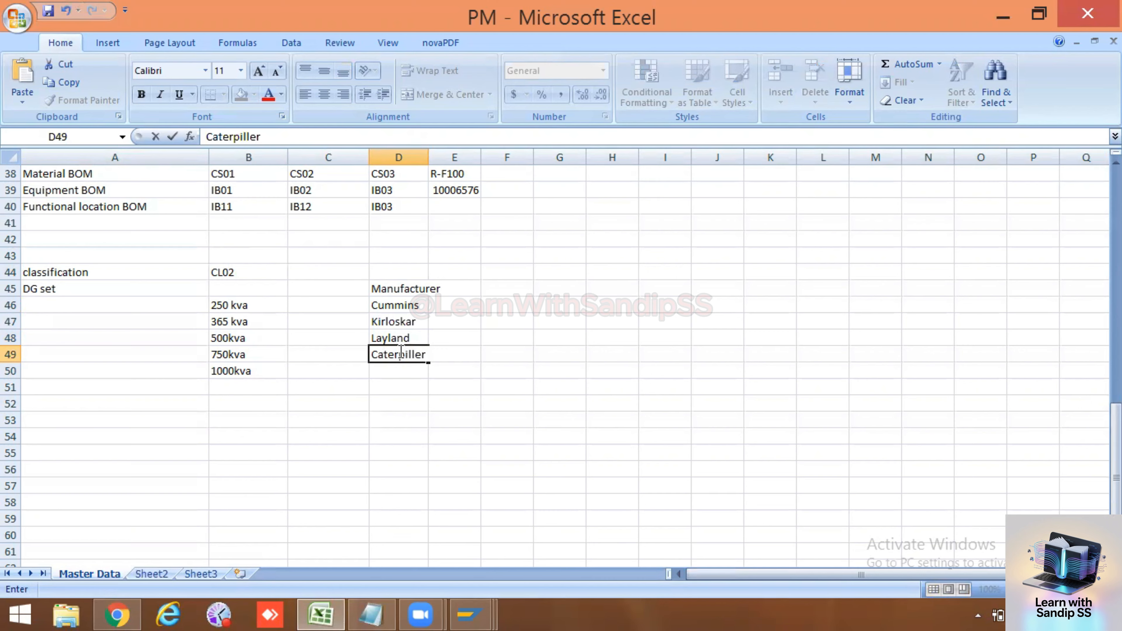
double_click(400, 373)
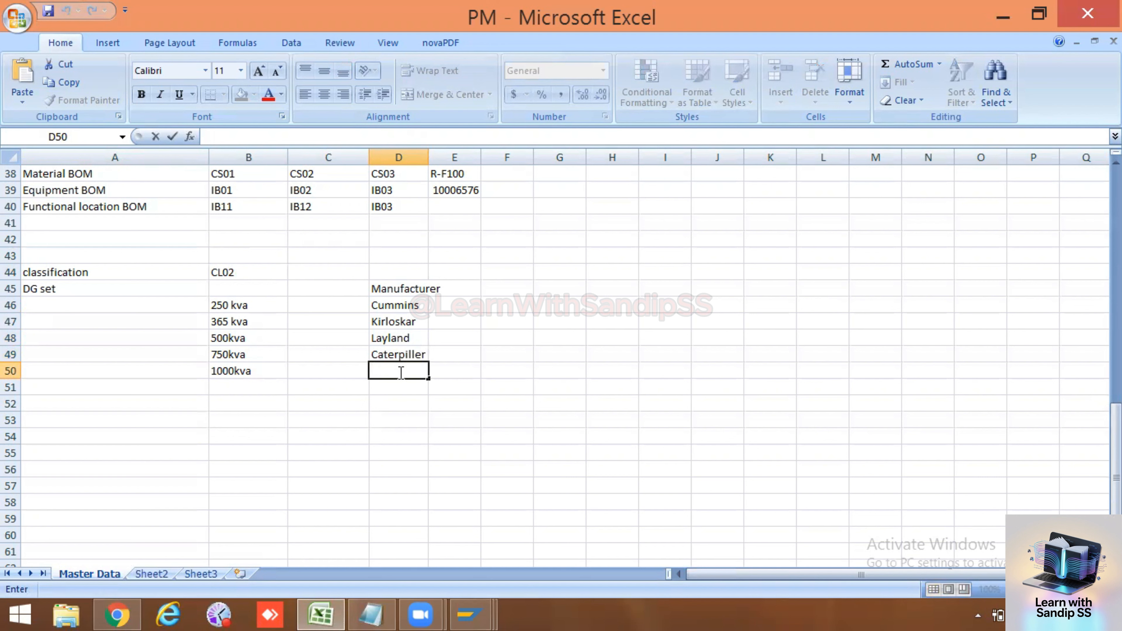
text(EP)
click(393, 426)
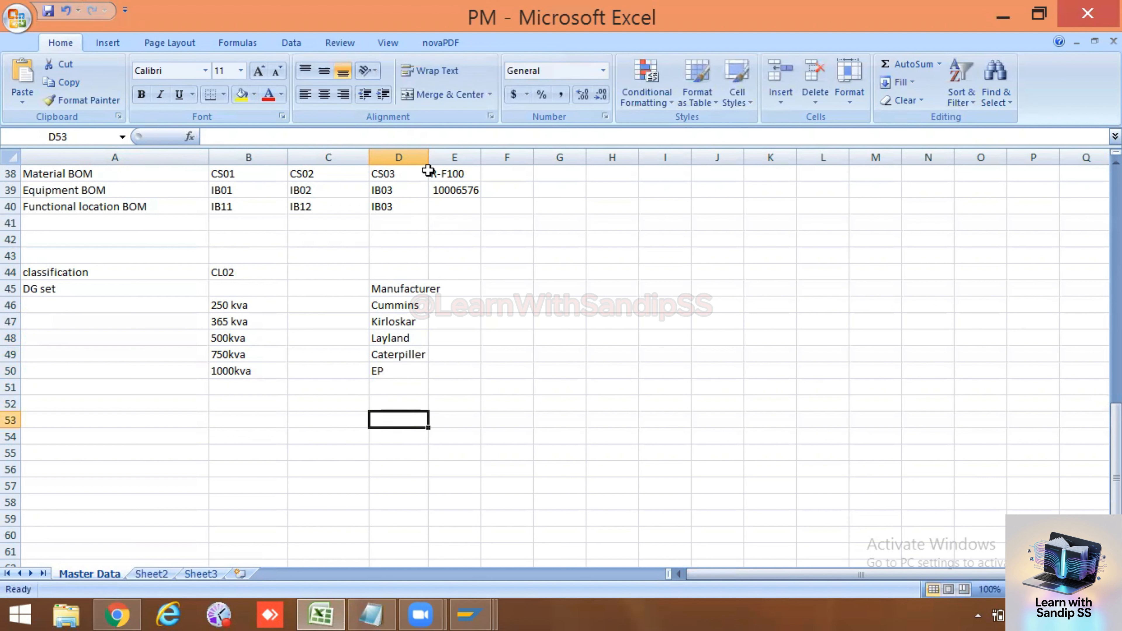
click(429, 158)
drag(408, 293, 403, 386)
click(400, 322)
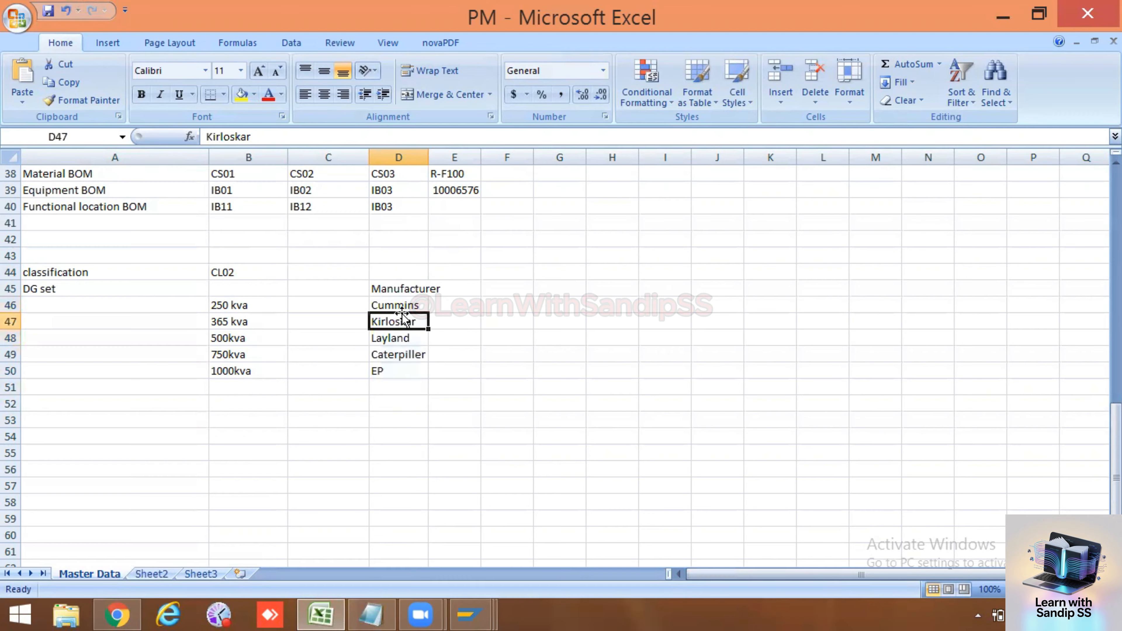
click(408, 302)
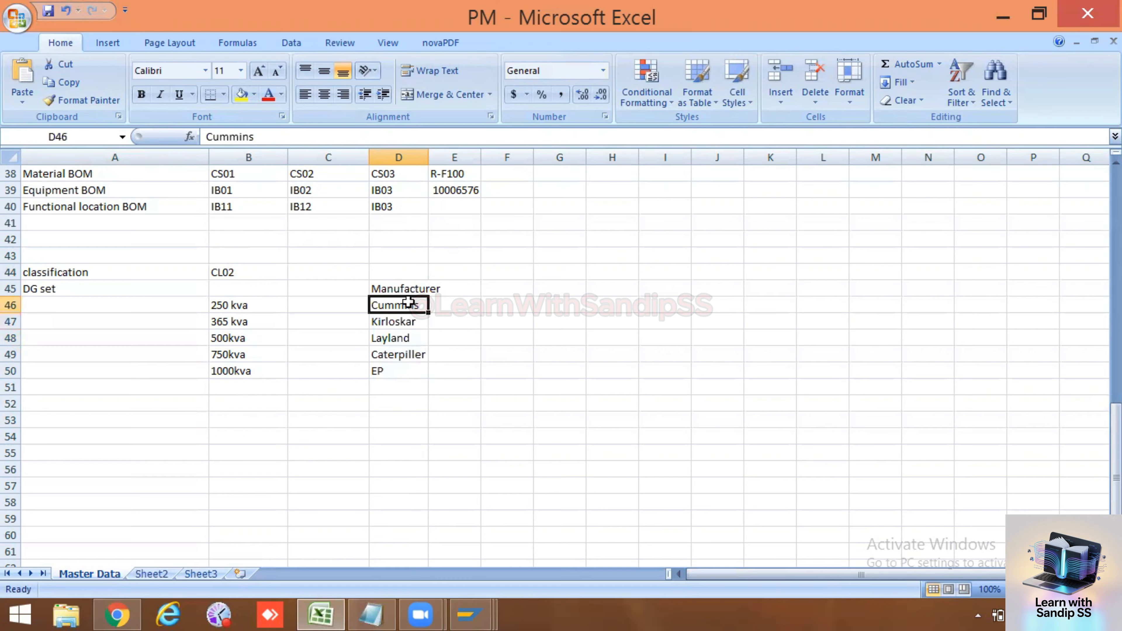
click(392, 325)
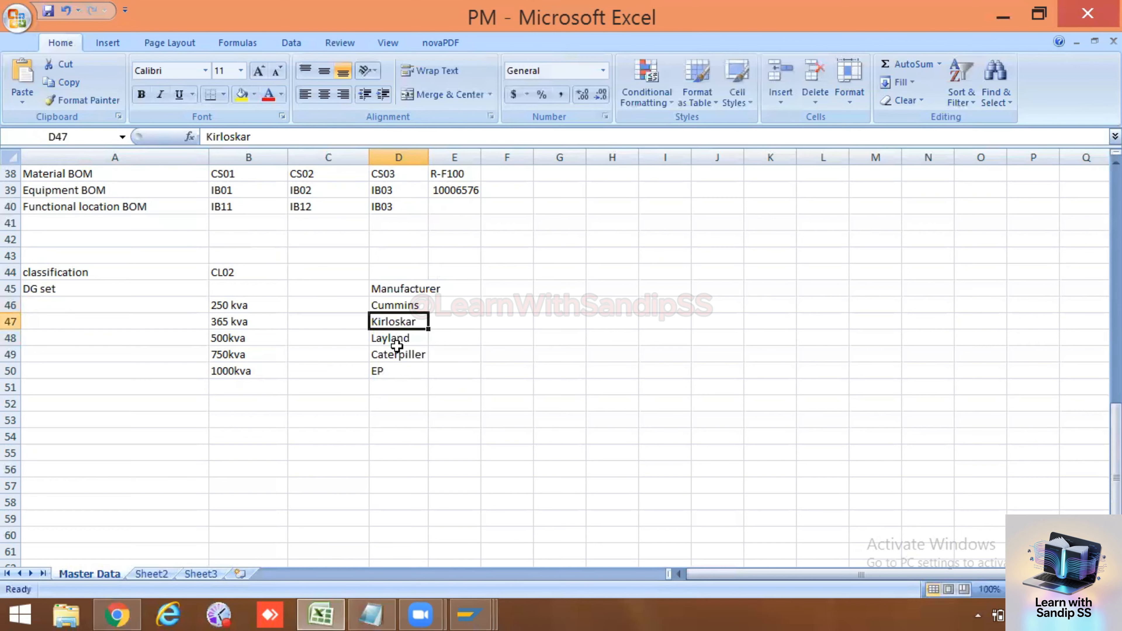
click(66, 287)
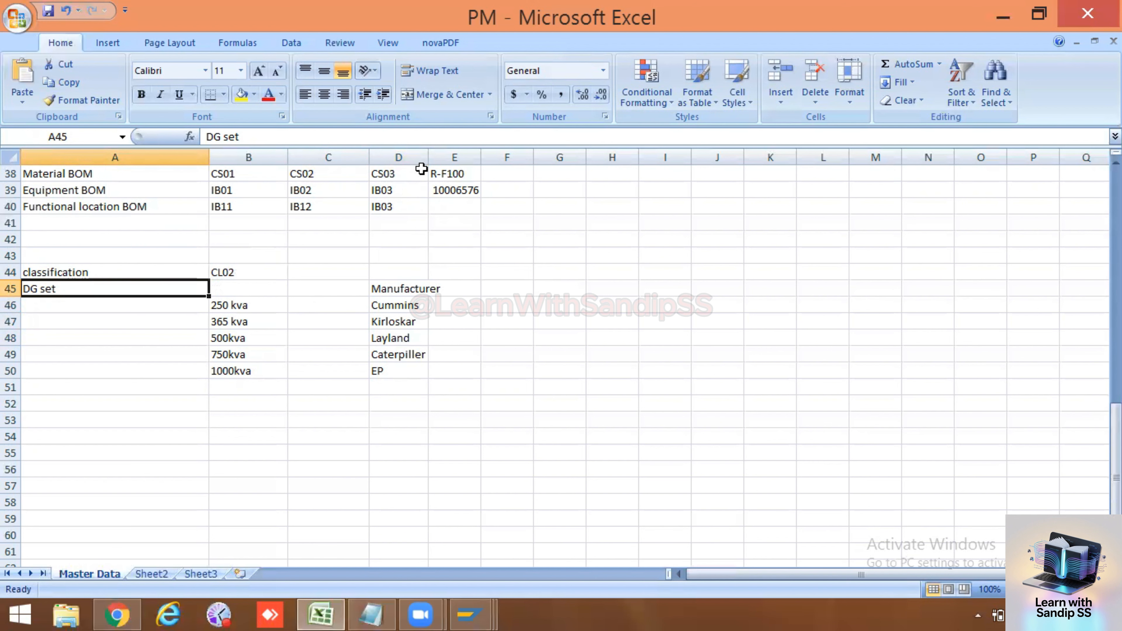
- Auto-fit the width of column D to the Manufacturer heading
double_click(428, 157)
drag(406, 305, 405, 362)
- Enter the heading "Chara" in cell F44, with the characteristics kva and current in F45 and F46
double_click(526, 275)
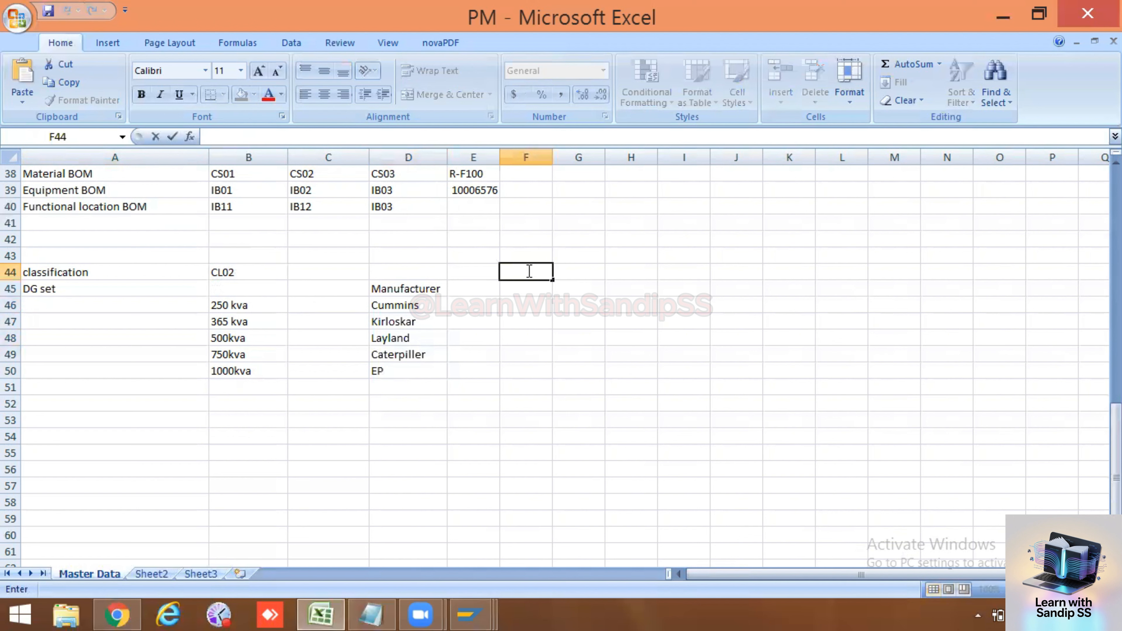
text(Chara)
click(528, 288)
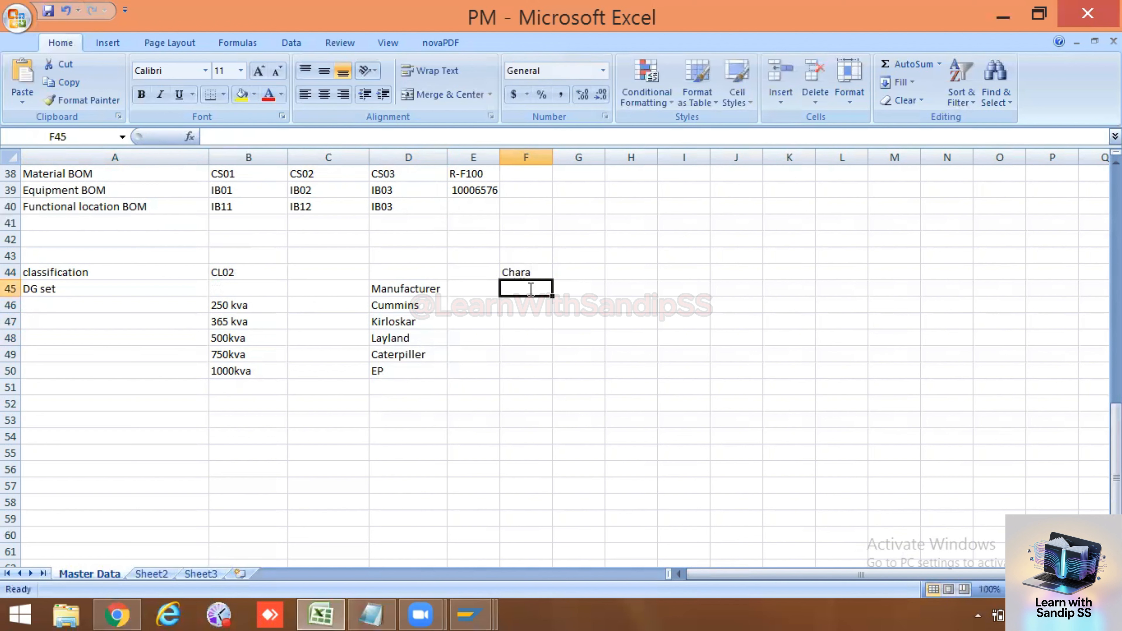
text(kva)
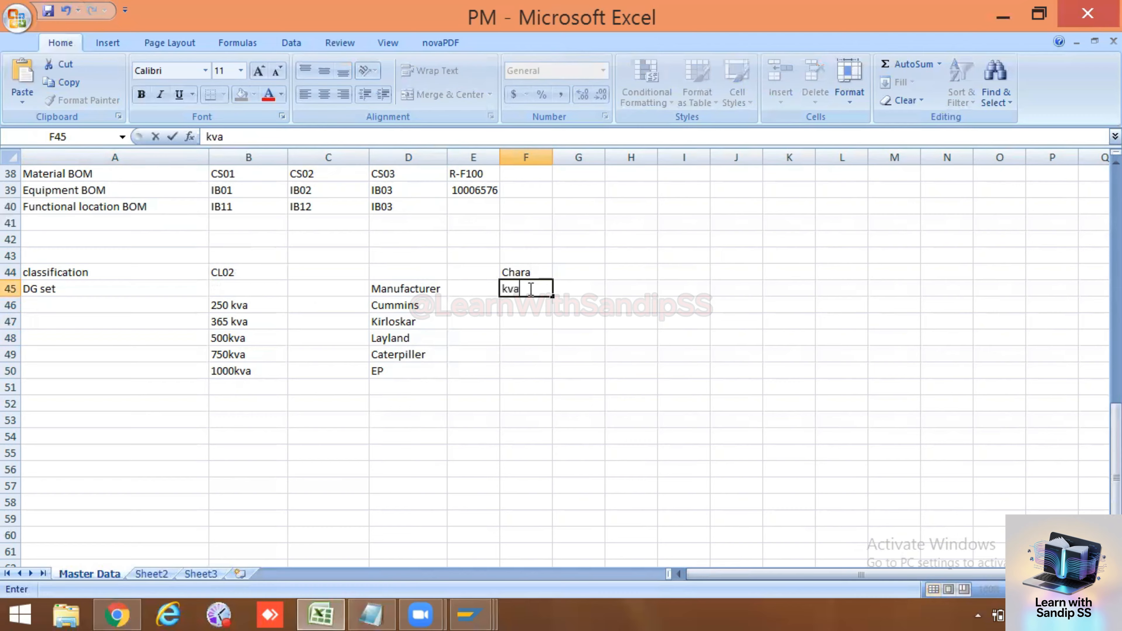
key(Return)
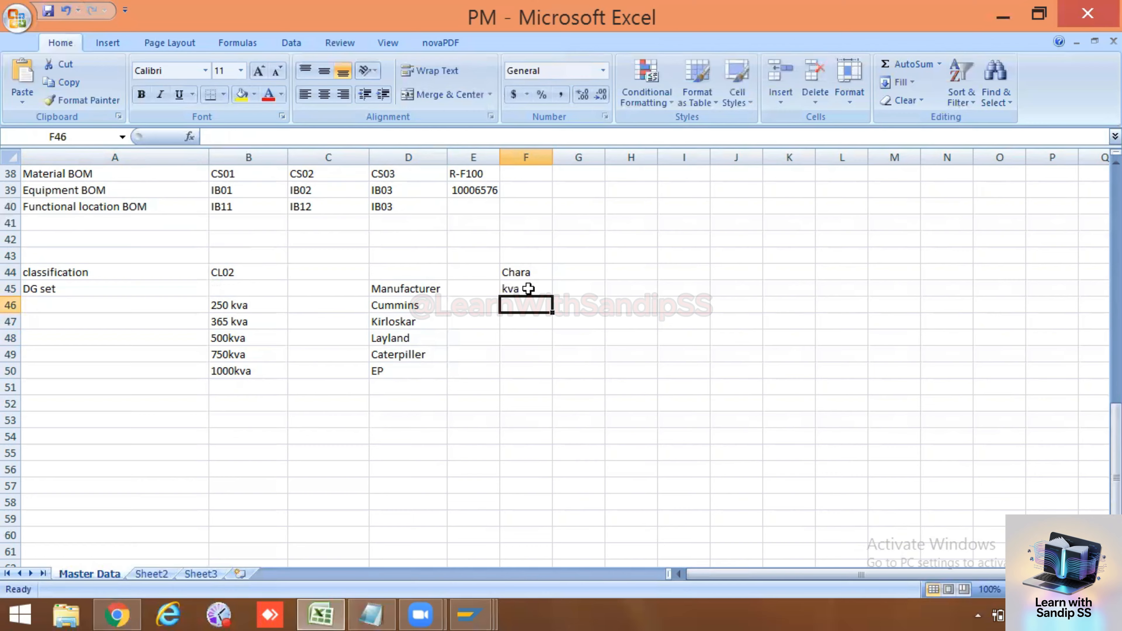
text(current)
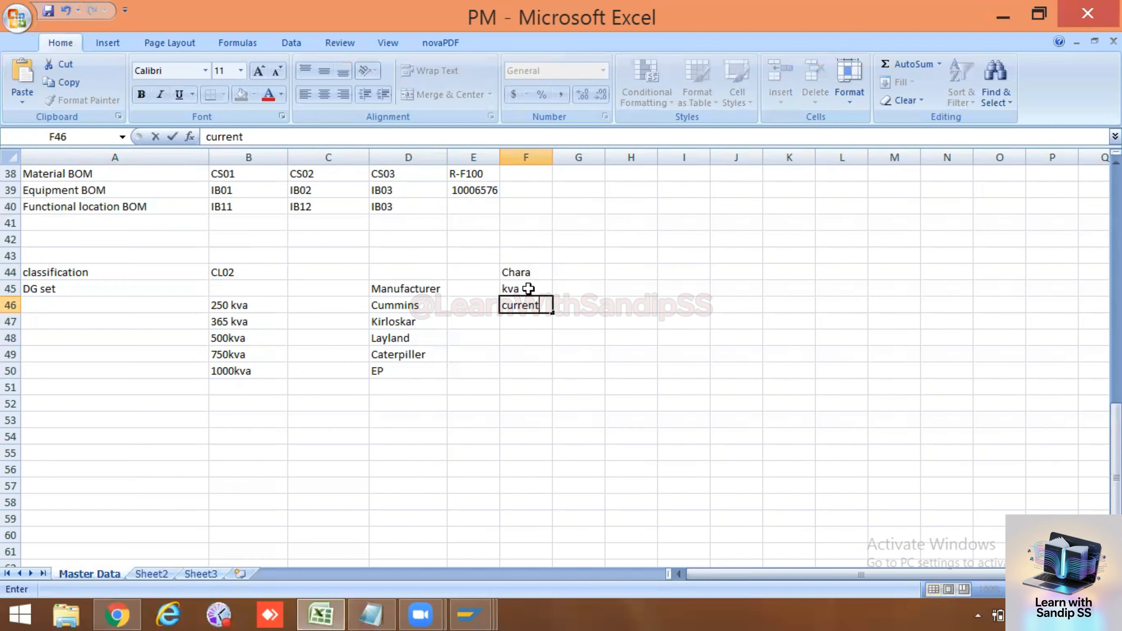
key(Return)
- Continue the characteristics list with Volage, speed and pf in cells F47 to F49
text(V)
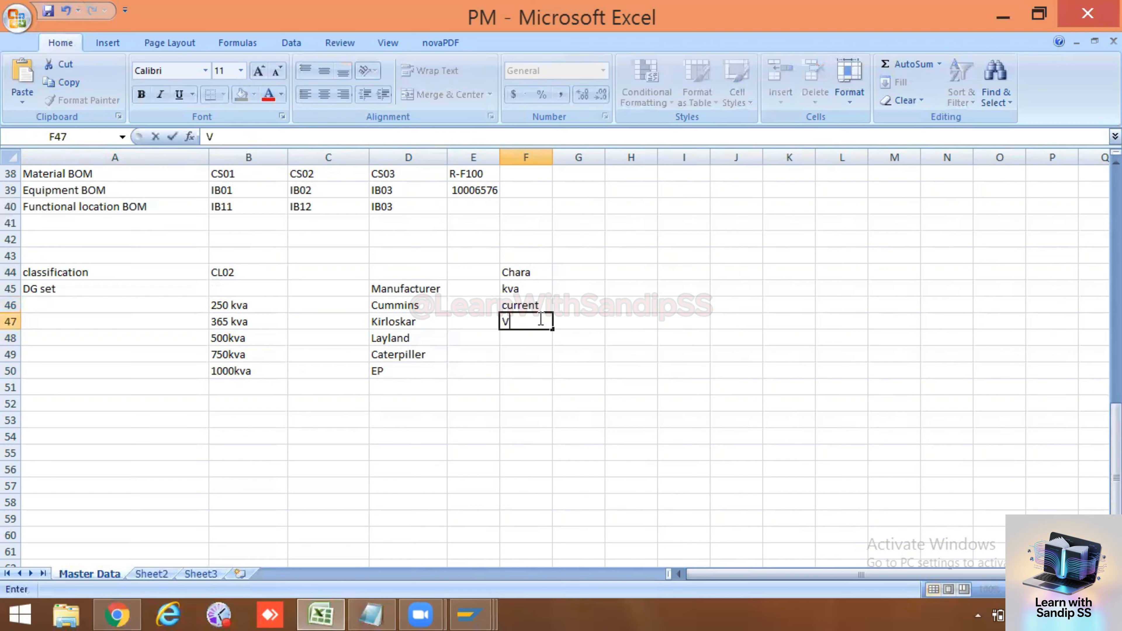
text(olatge)
key(BackSpace)
key(BackSpace)
text(ger)
click(534, 333)
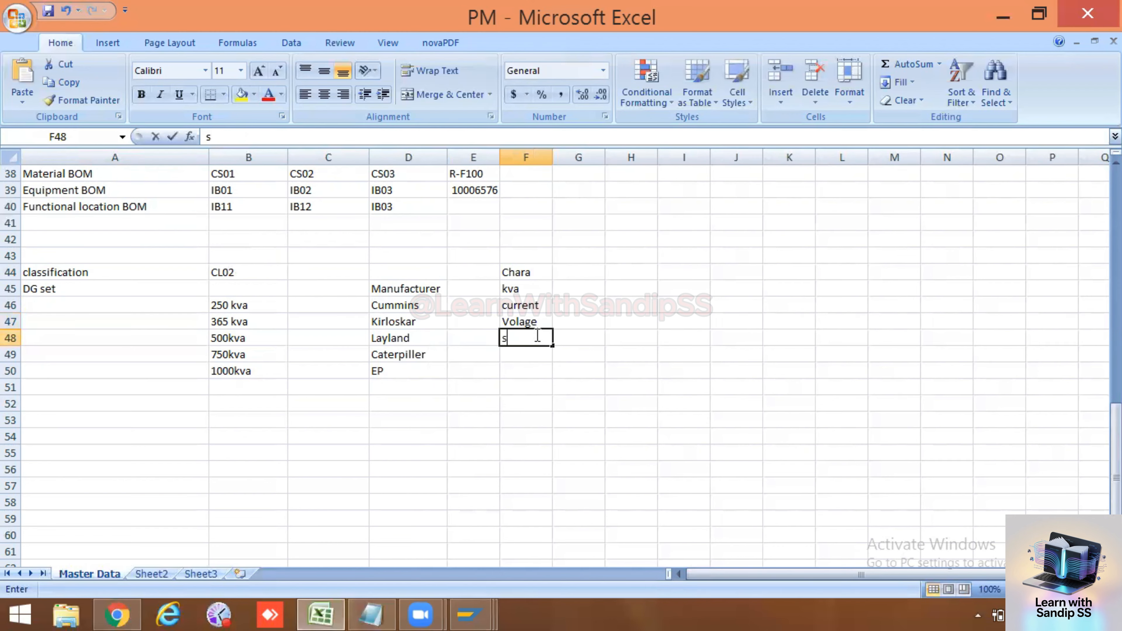
text(speed)
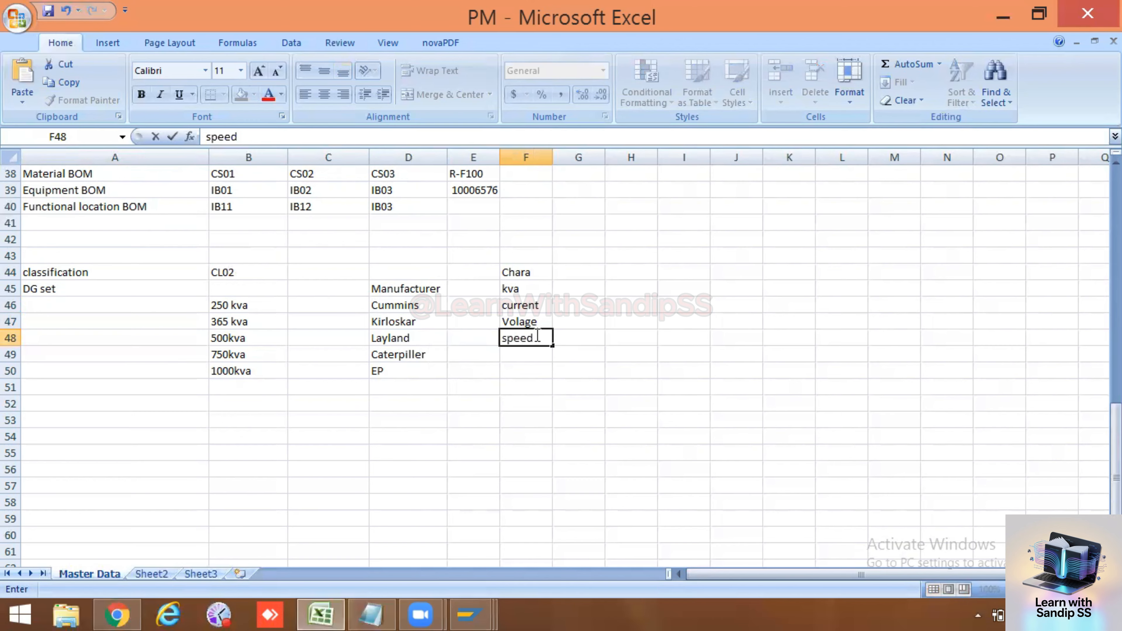
click(521, 355)
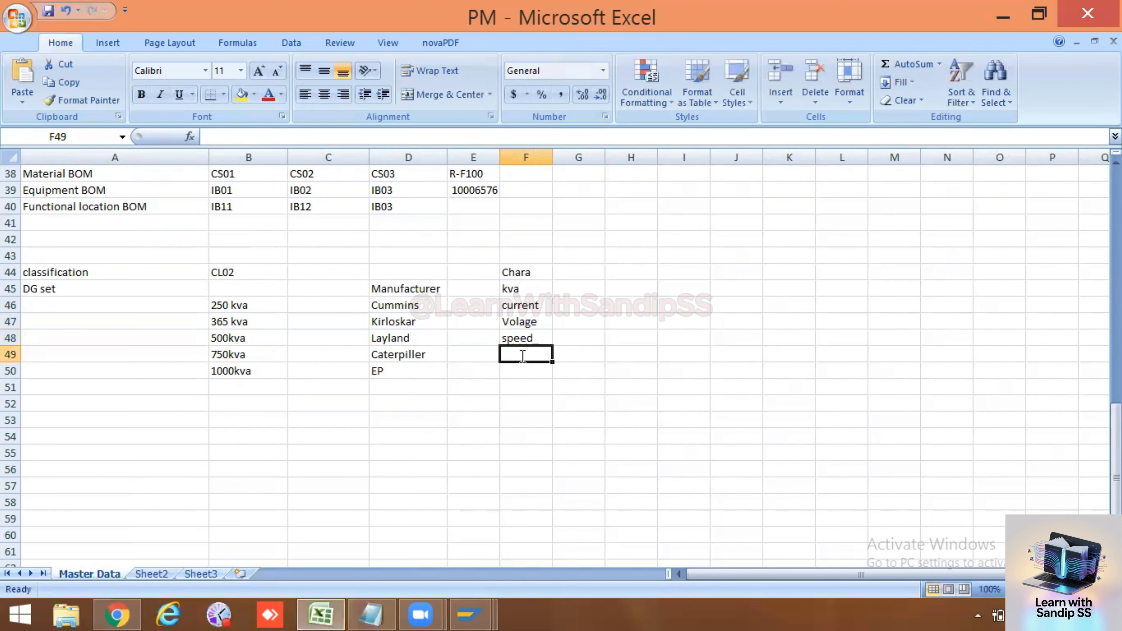
text(pf)
- Add Sr.No and Make to the characteristics list in cells F50 and F51
click(518, 366)
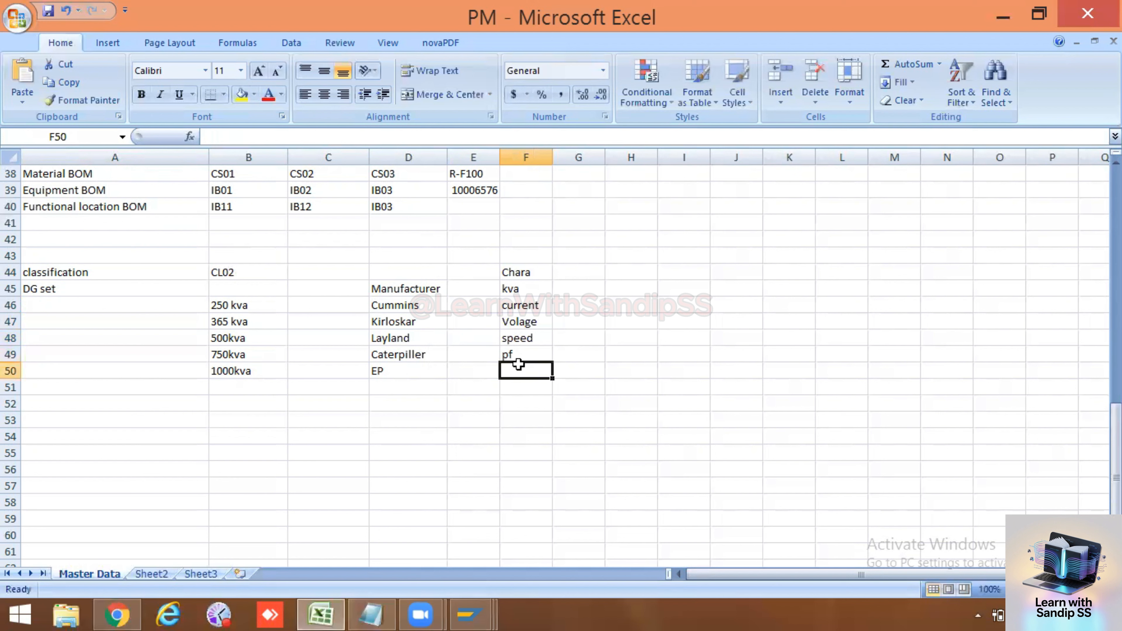
text(S)
key(BackSpace)
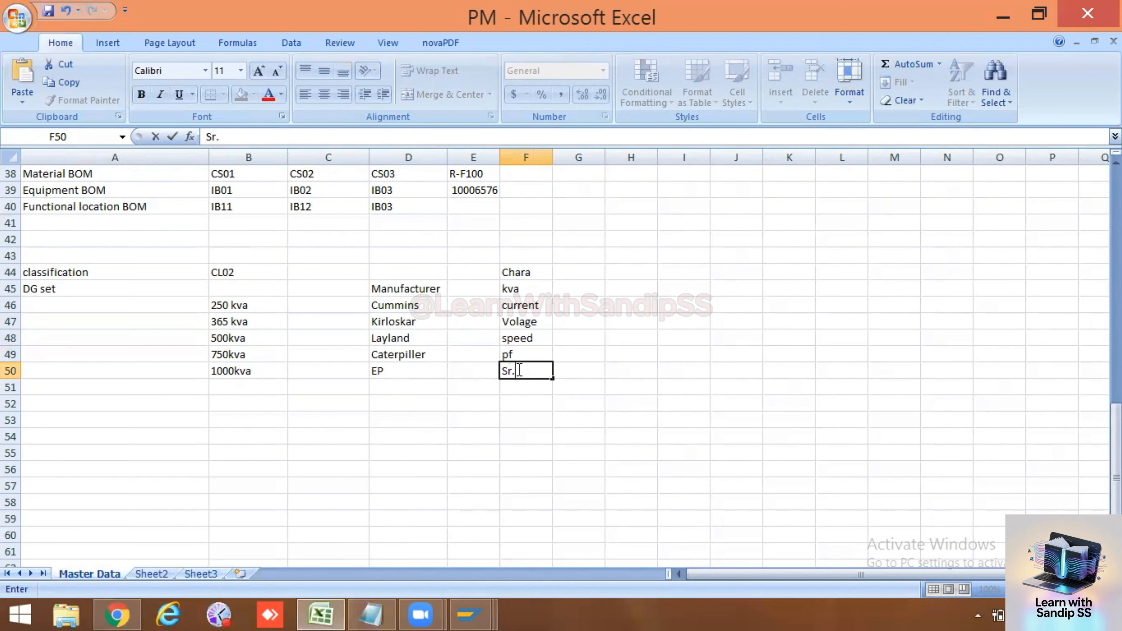
text(r.No)
click(515, 388)
text(Ma)
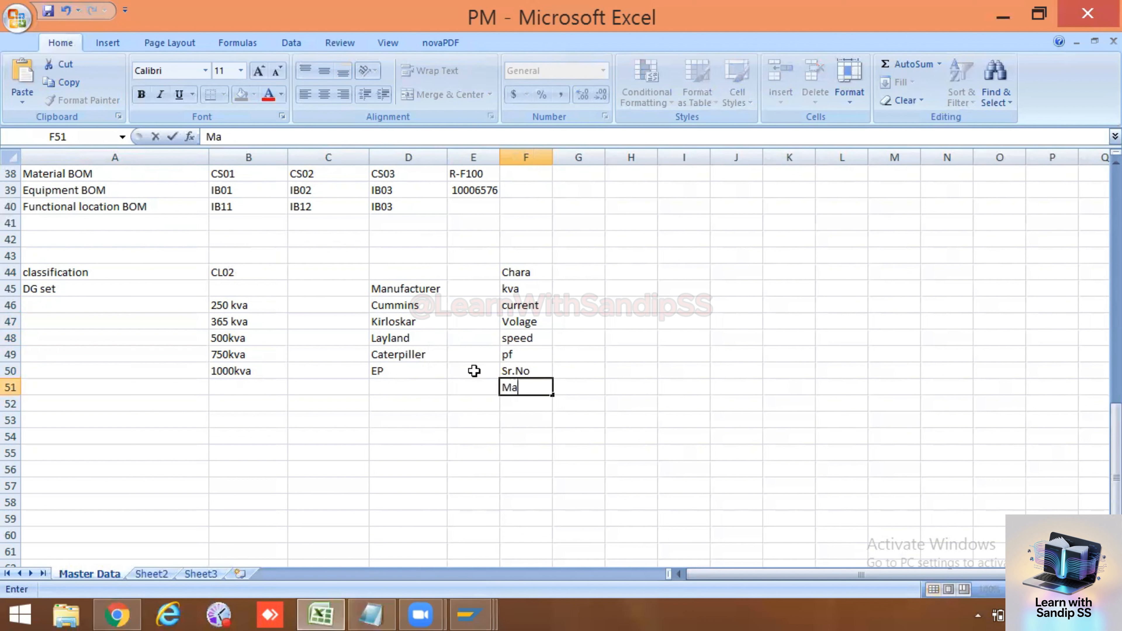
text(nu)
key(BackSpace)
key(BackSpace)
text(ke)
- Enter the characteristic Frame Size in cell F52 and auto-fit the width of column F
click(508, 402)
text(F)
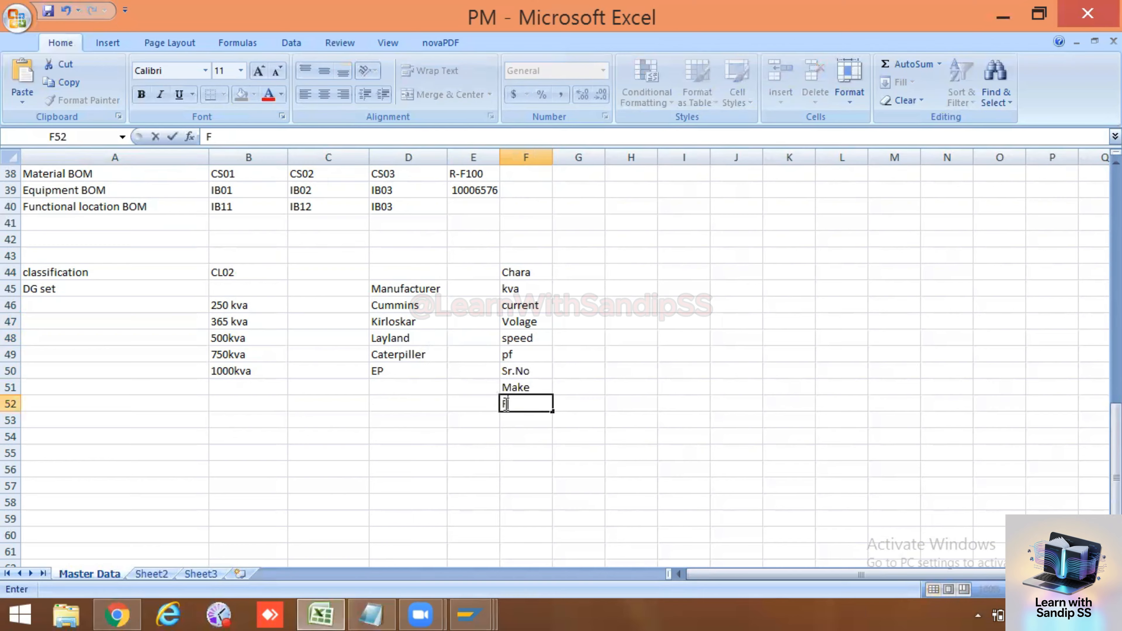
text(rame S)
text(ixe3)
text(ze)
click(539, 451)
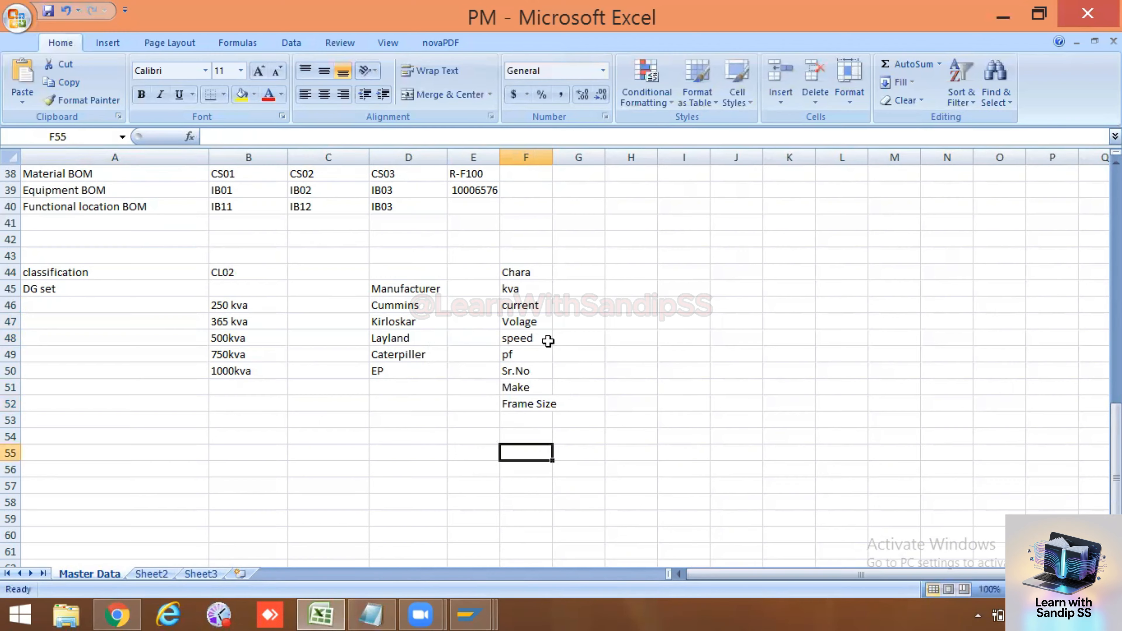
double_click(552, 157)
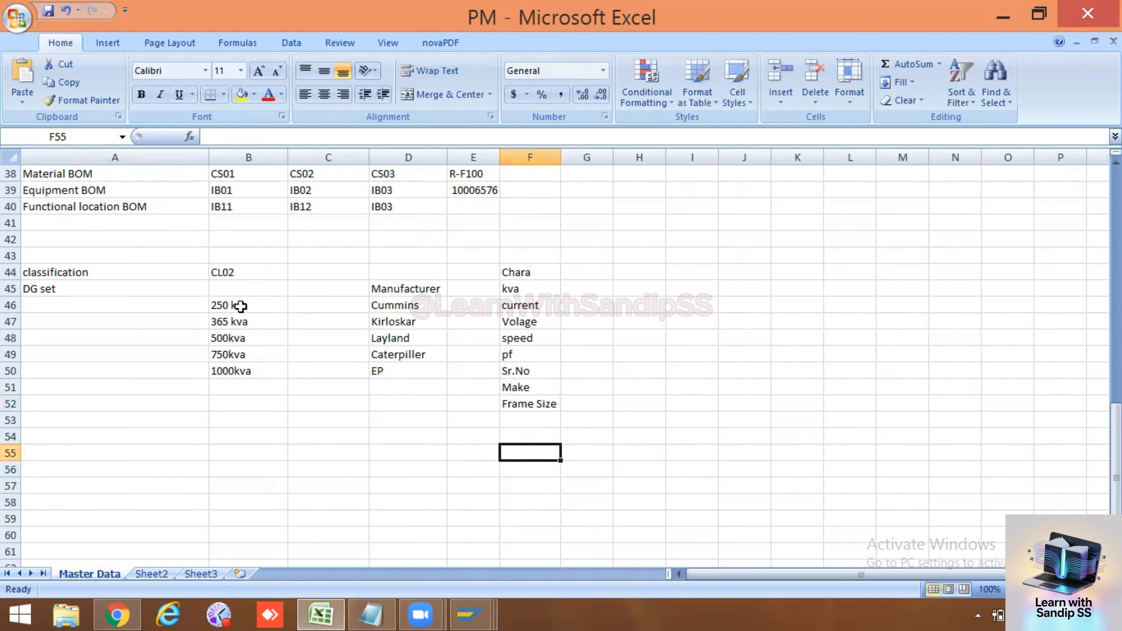
drag(236, 305, 231, 359)
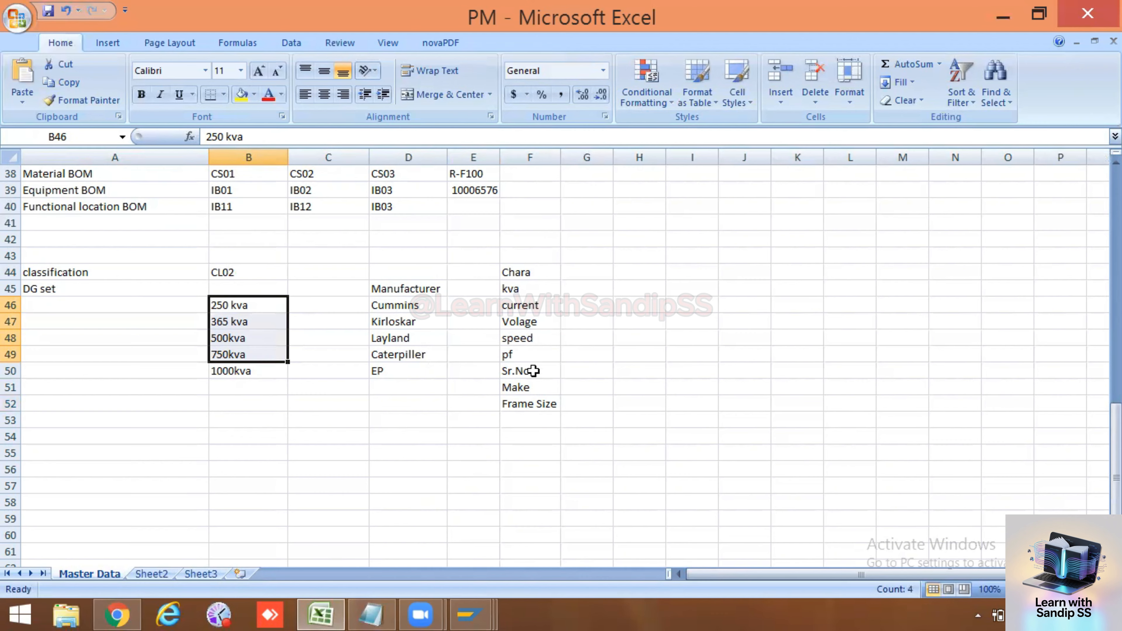
click(530, 387)
drag(410, 307, 404, 370)
click(408, 305)
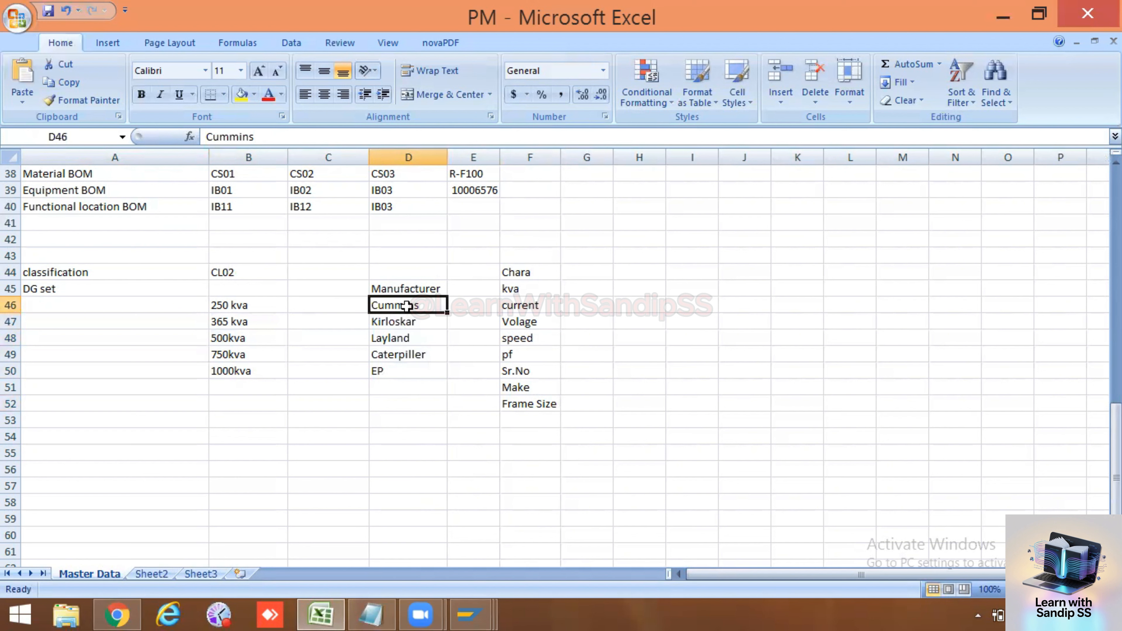
- Enter the transaction code CT04 in cell G44, beside the Chara heading
click(584, 271)
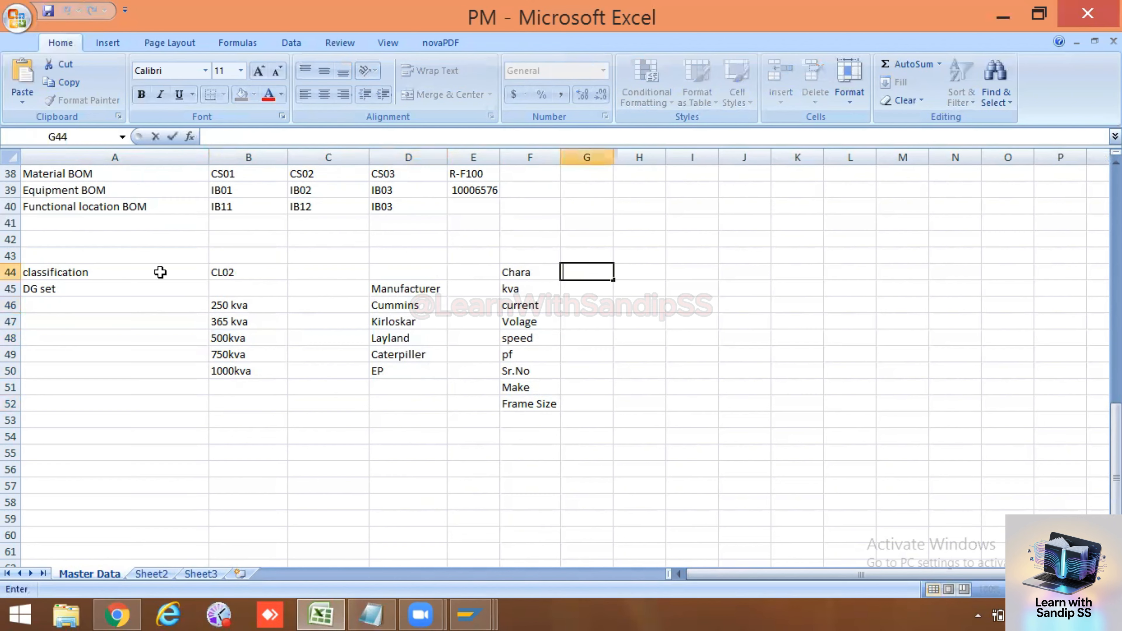
click(242, 271)
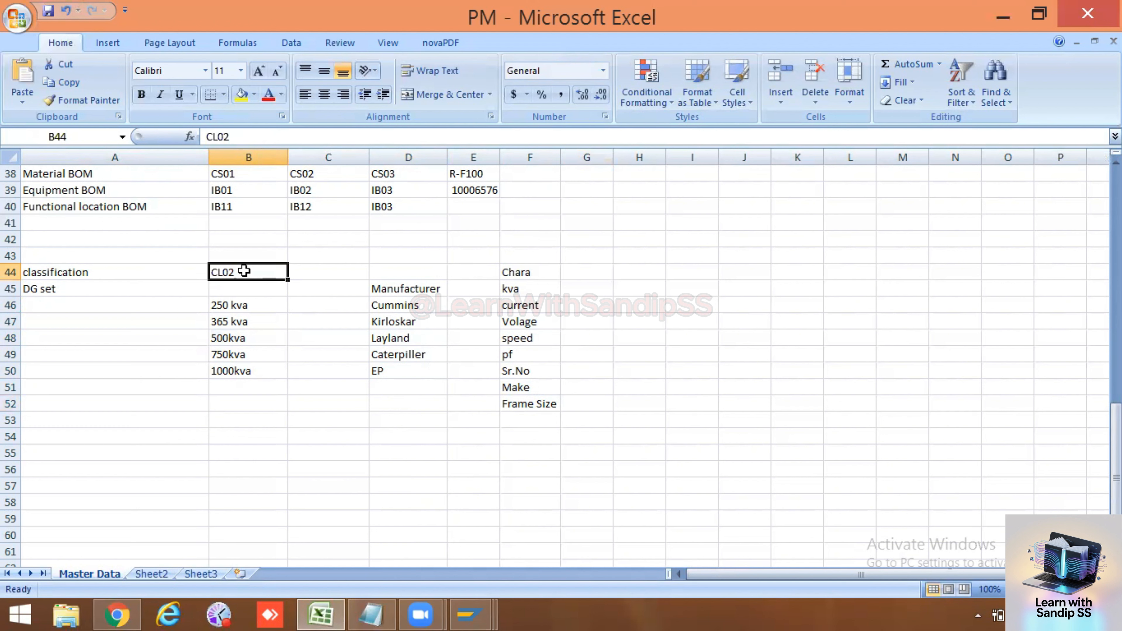
click(573, 271)
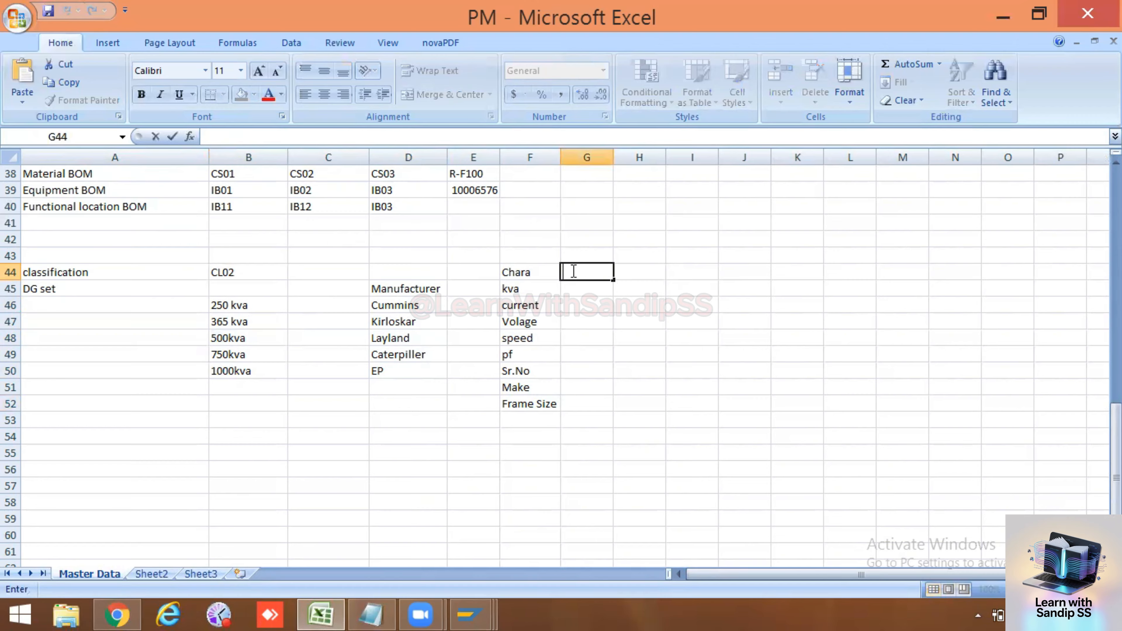
text(CT04)
click(582, 366)
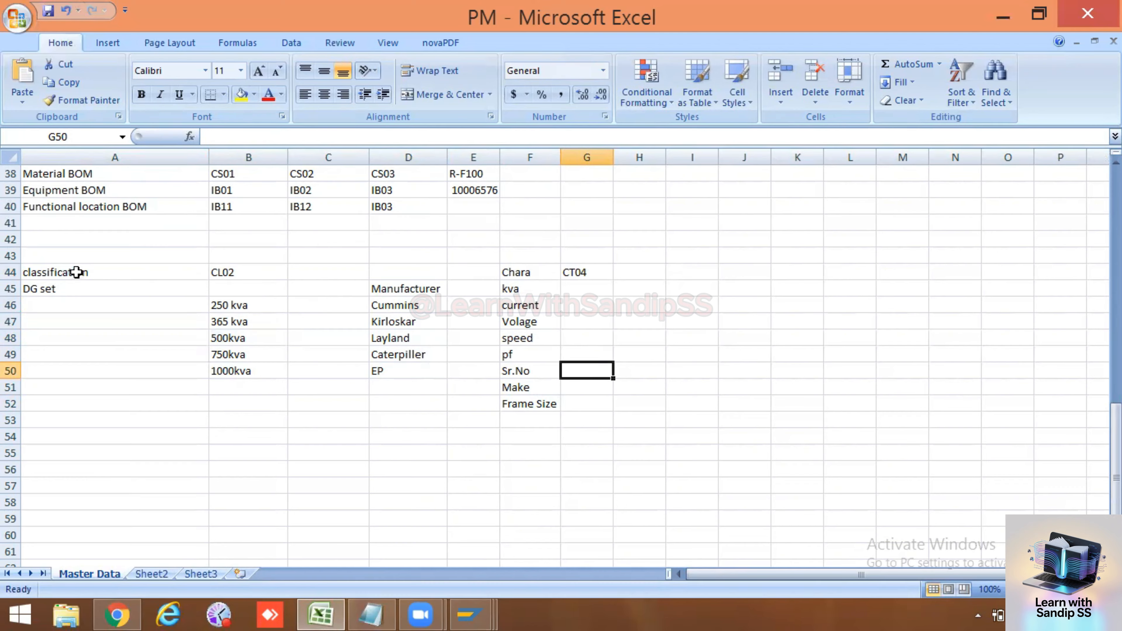
- Highlight the Chara and CT04 cells and the classification and CL02 cells with a yellow fill
drag(76, 272, 592, 405)
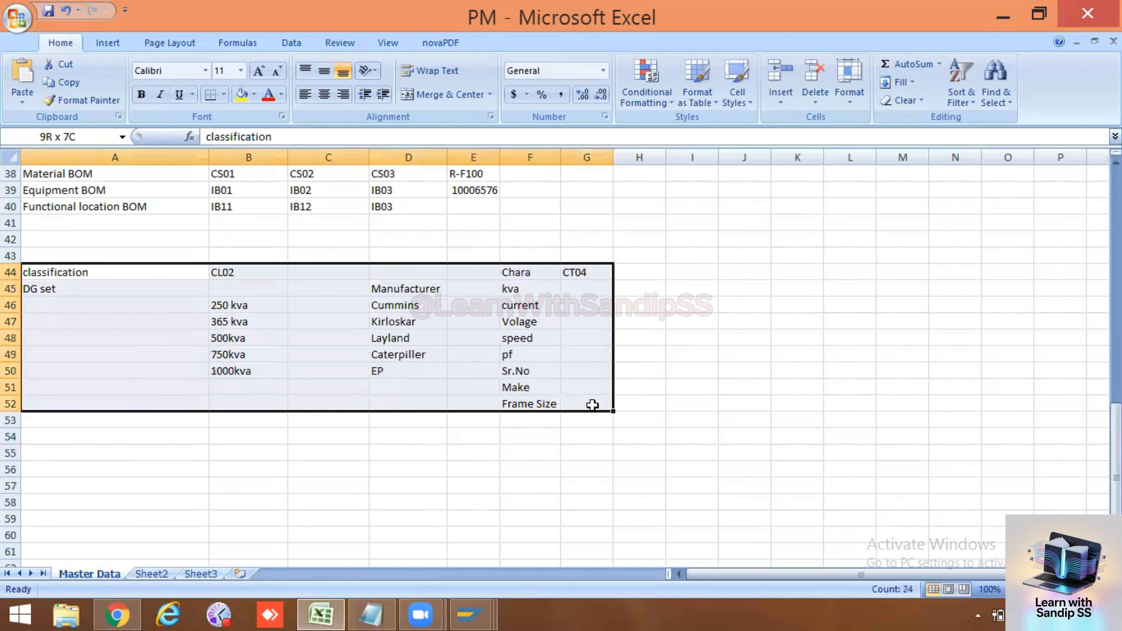
click(582, 275)
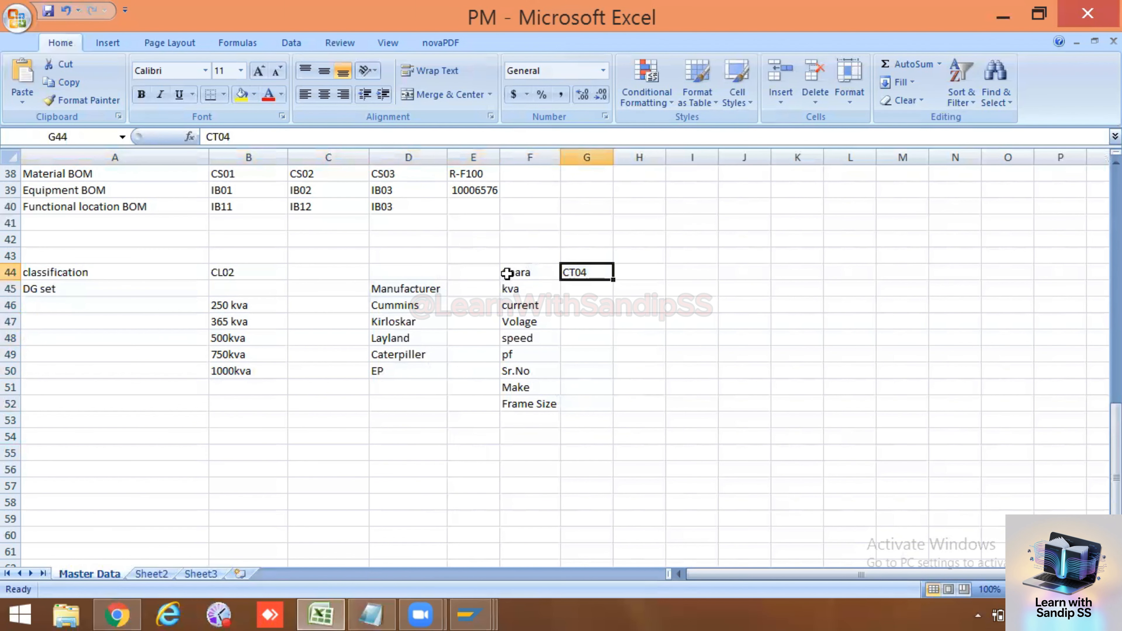
drag(510, 272, 598, 273)
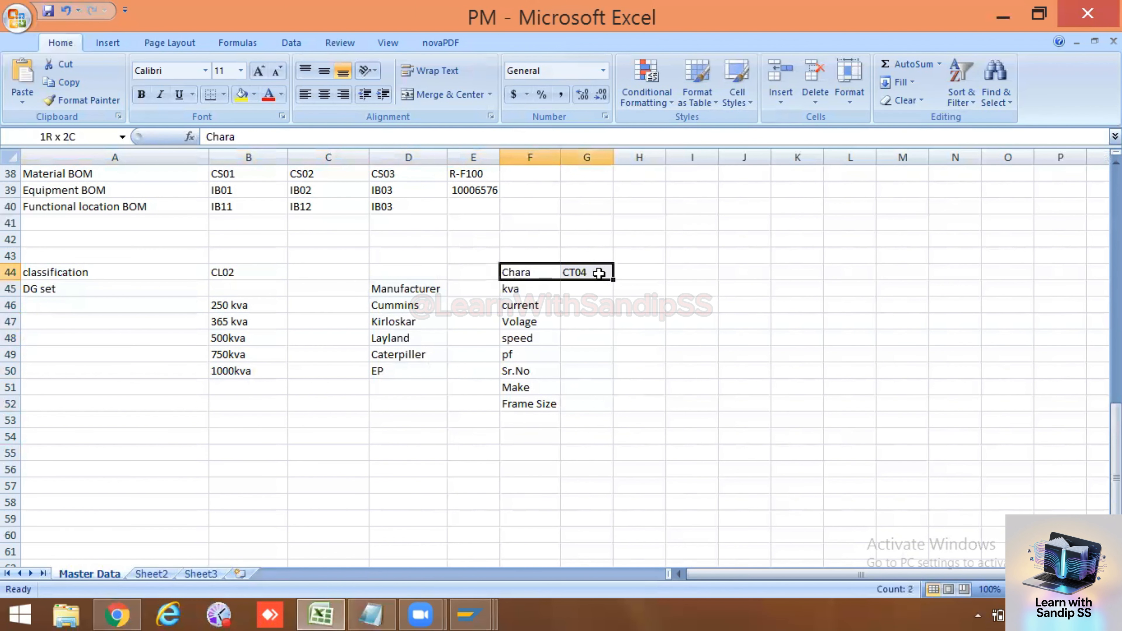
click(241, 94)
drag(110, 273, 228, 272)
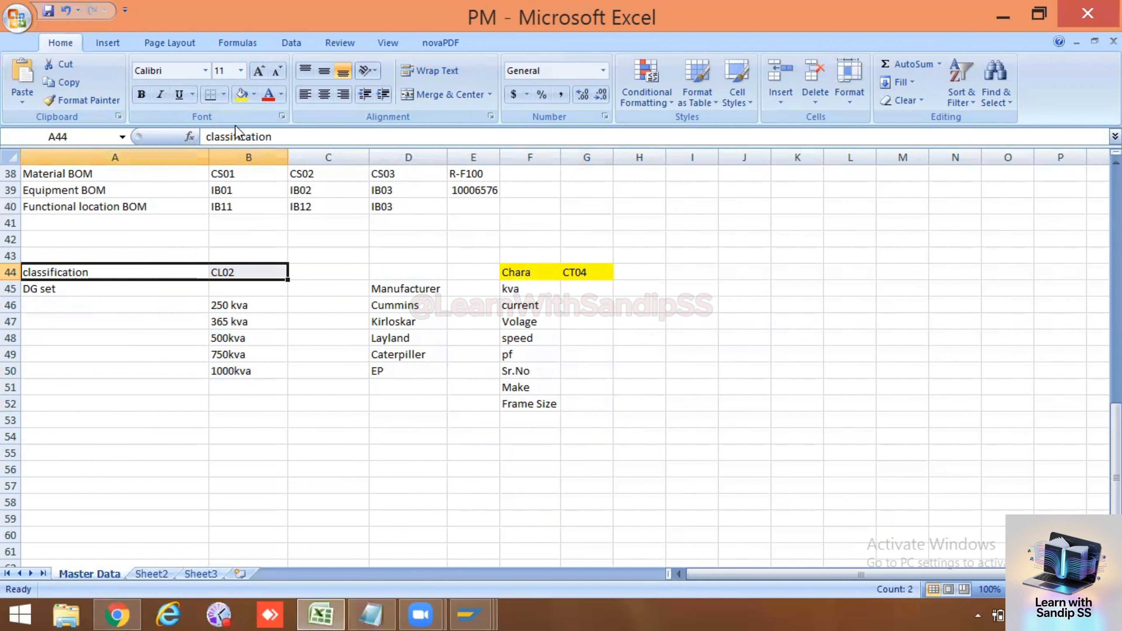
click(243, 94)
click(249, 420)
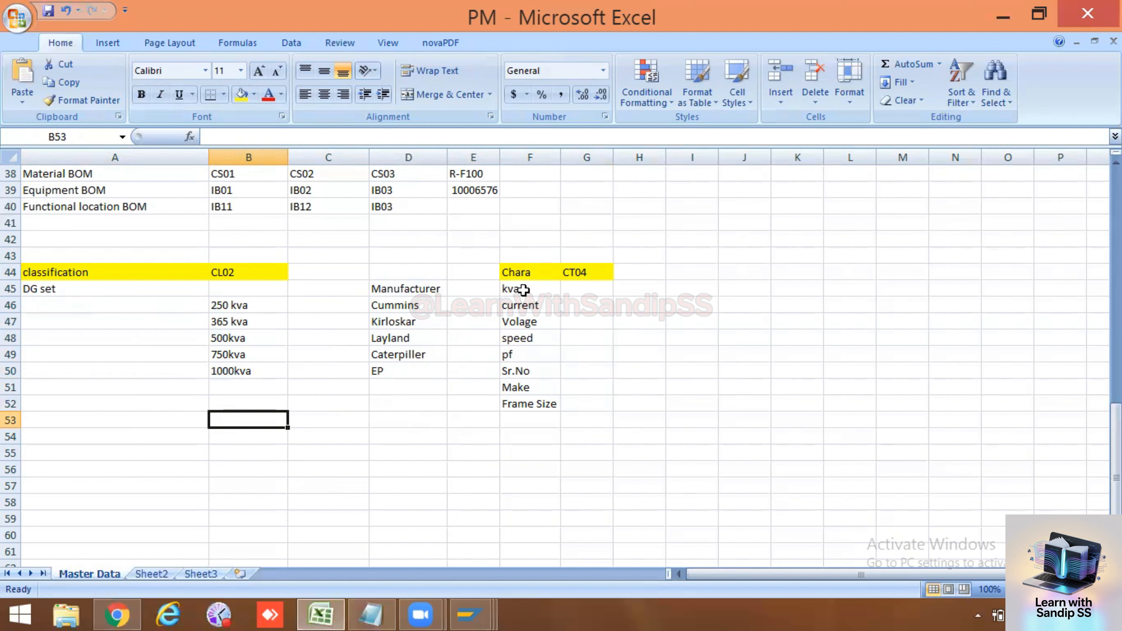
- Correct the spelling of the characteristic in cell F47 to Voltage
drag(523, 290, 528, 406)
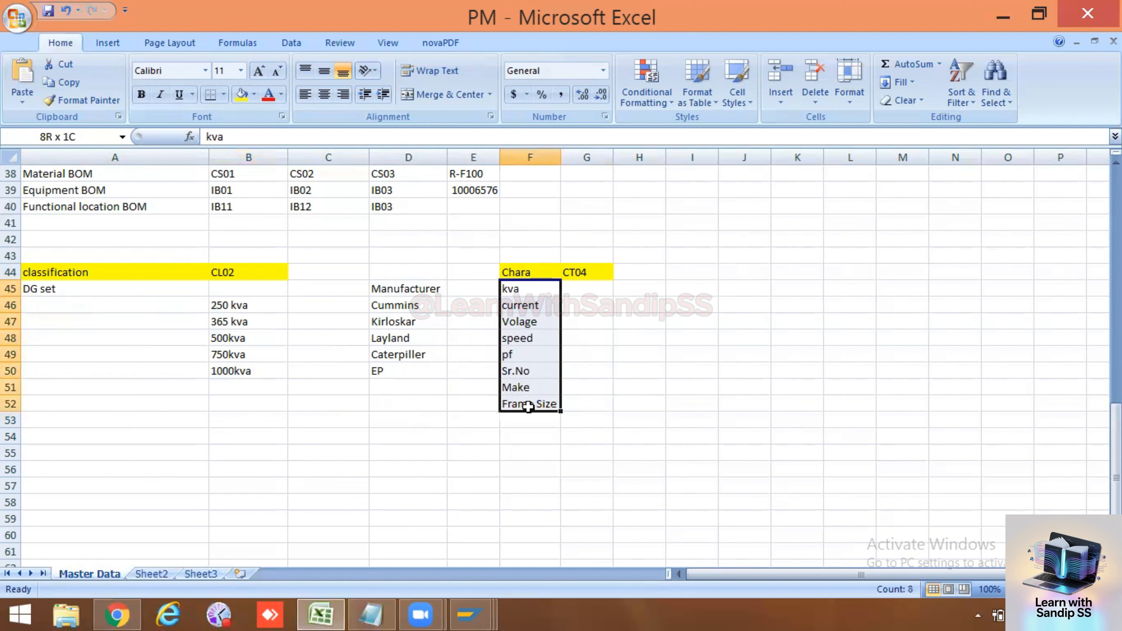
double_click(523, 319)
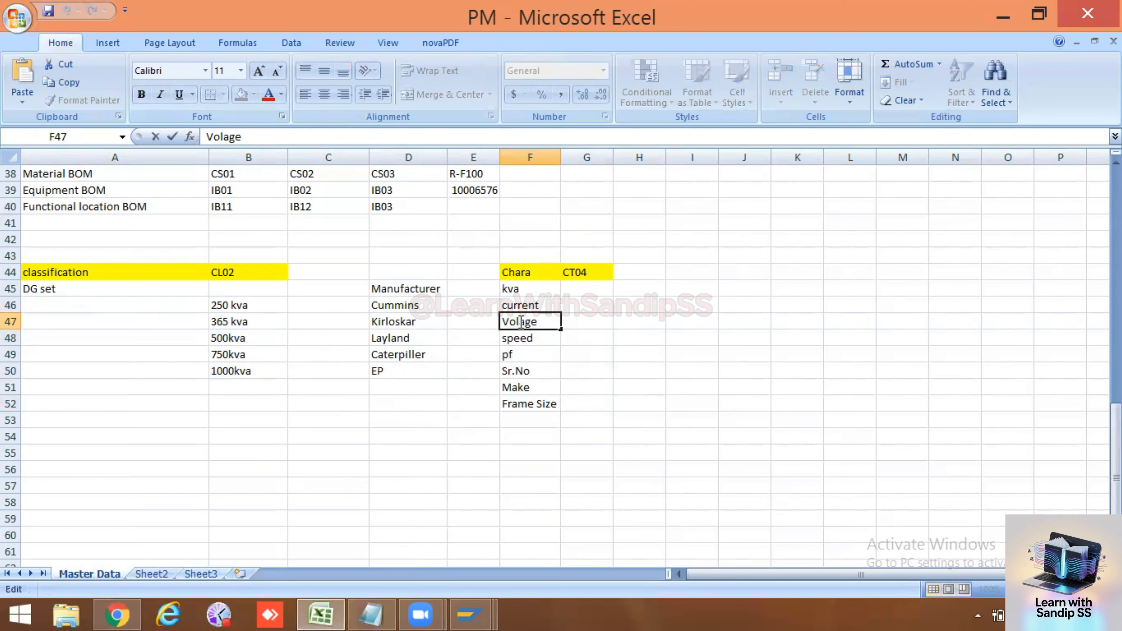
text(t)
click(541, 417)
- Review the characteristics in F45 to F52 together with the DG set kVA ratings in B46 to B50
click(525, 356)
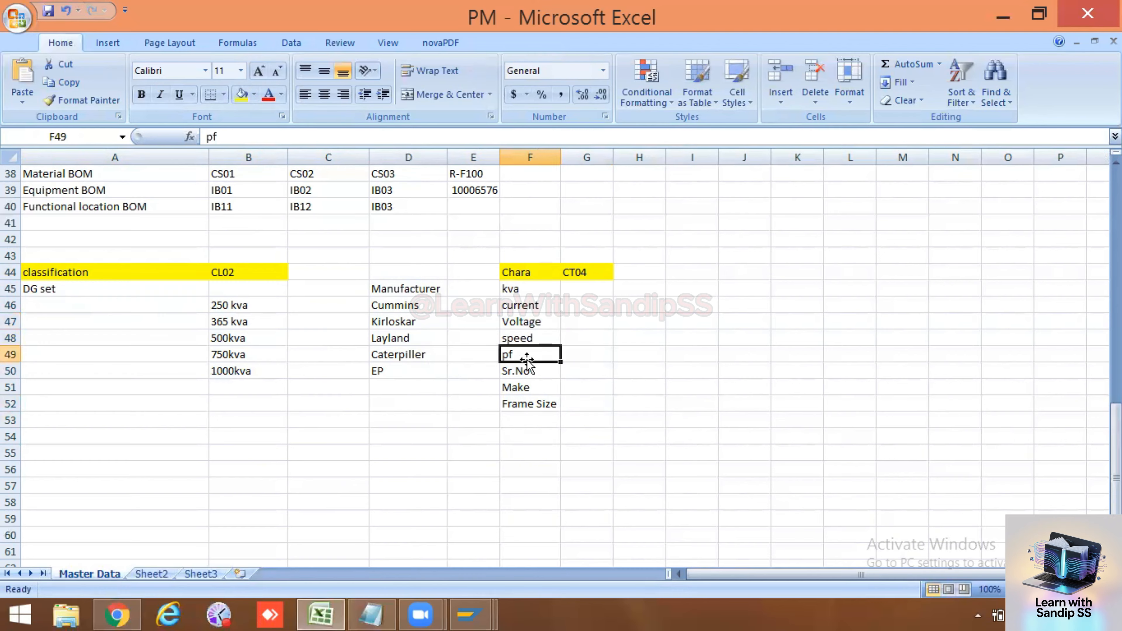
click(528, 387)
click(528, 403)
click(527, 376)
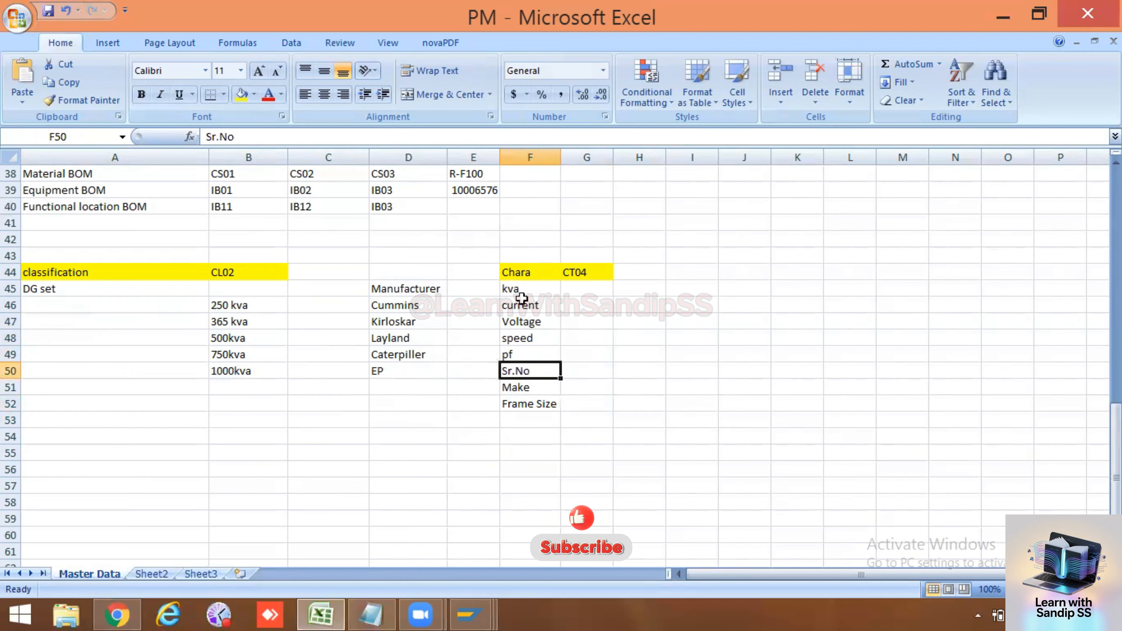
drag(521, 292, 501, 417)
drag(238, 305, 237, 369)
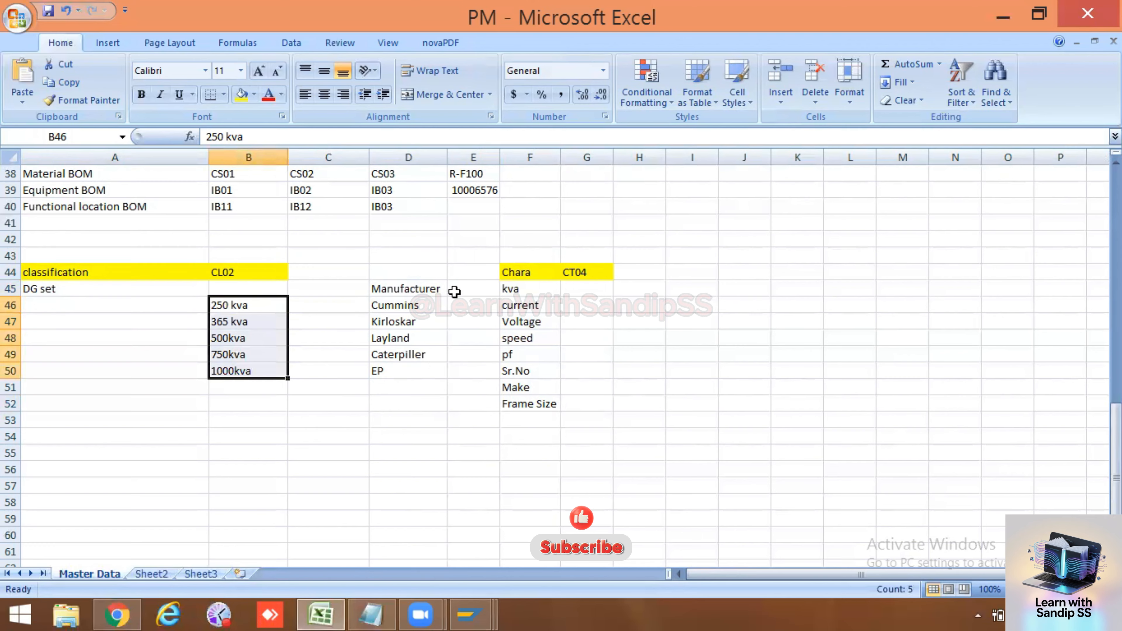
drag(239, 307, 242, 372)
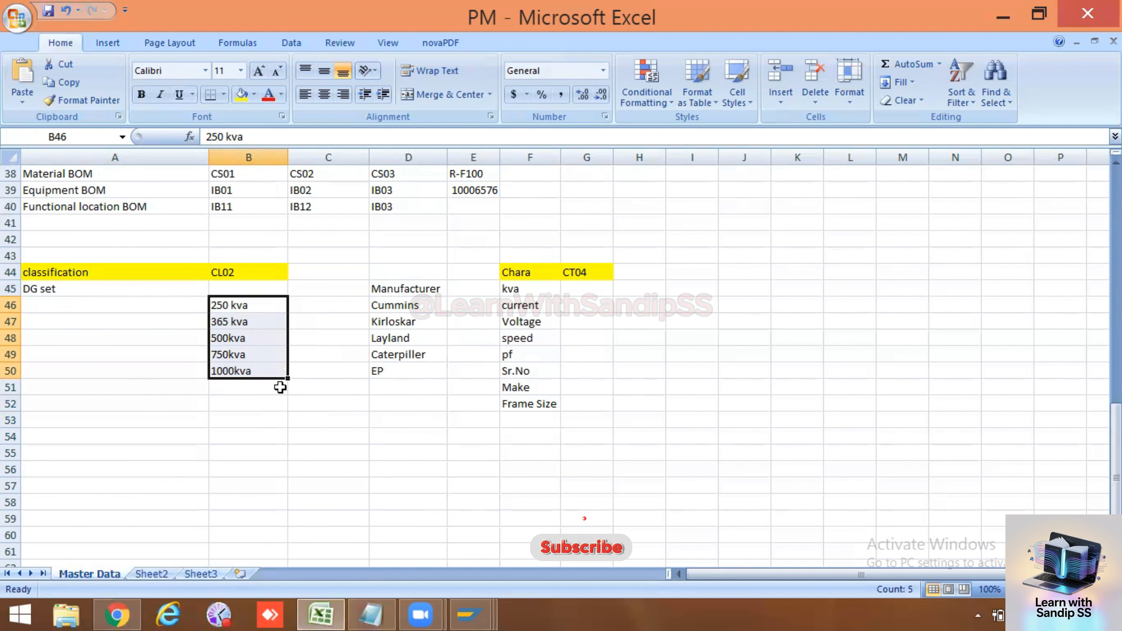
click(86, 454)
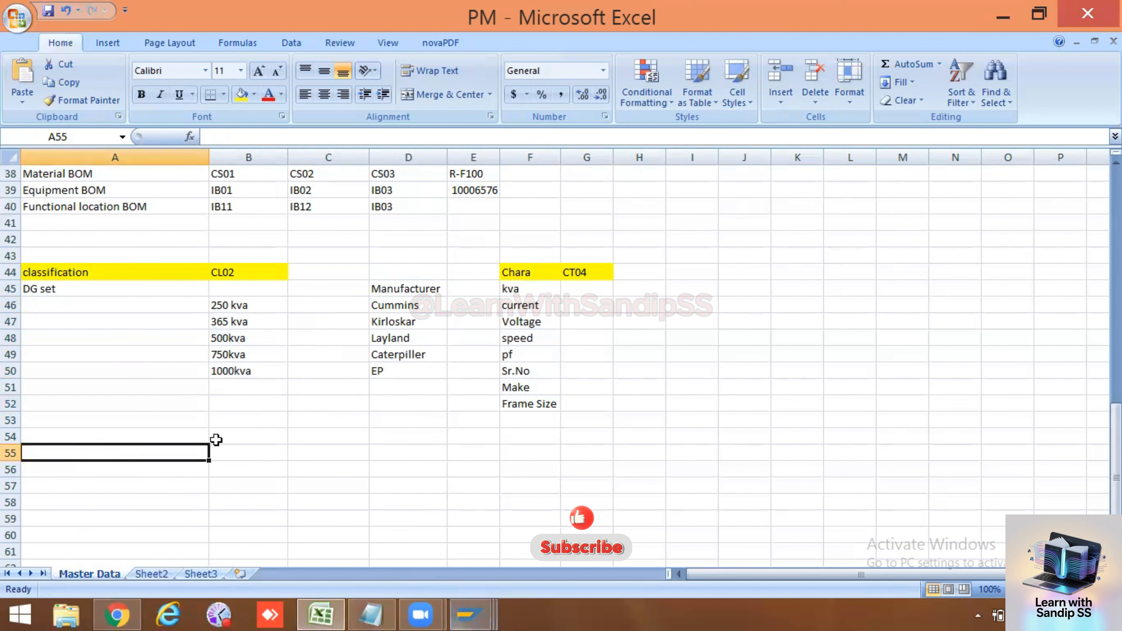
- Switch to SAP and open the Characteristics transaction from the class master data under Plant Maintenance, Management of Technical Objects, Environment
click(468, 615)
click(468, 523)
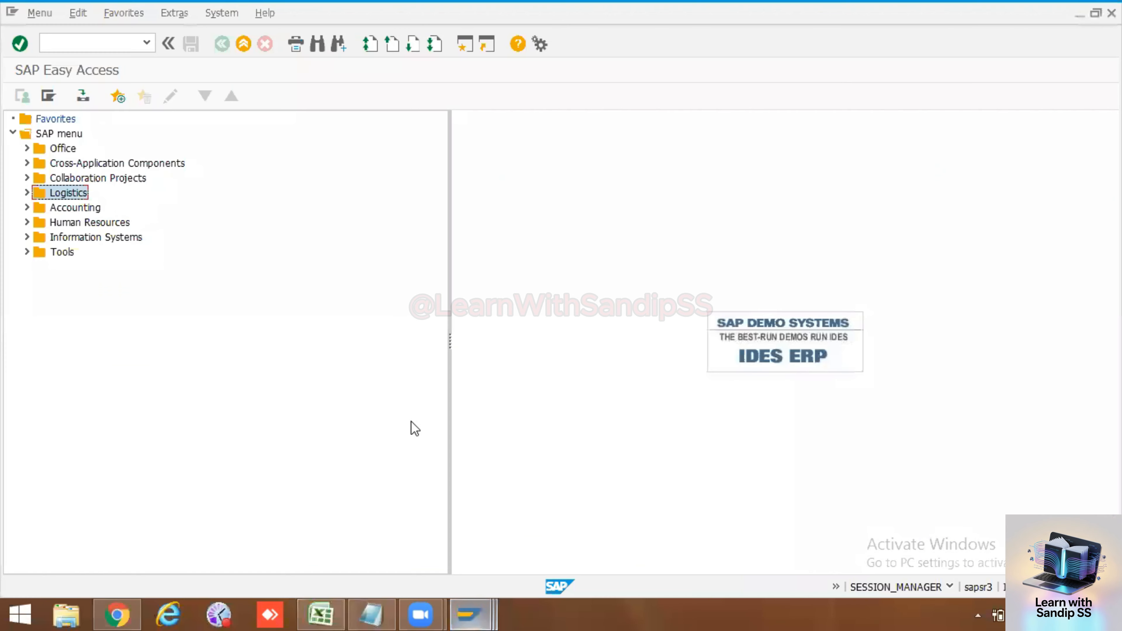
click(61, 45)
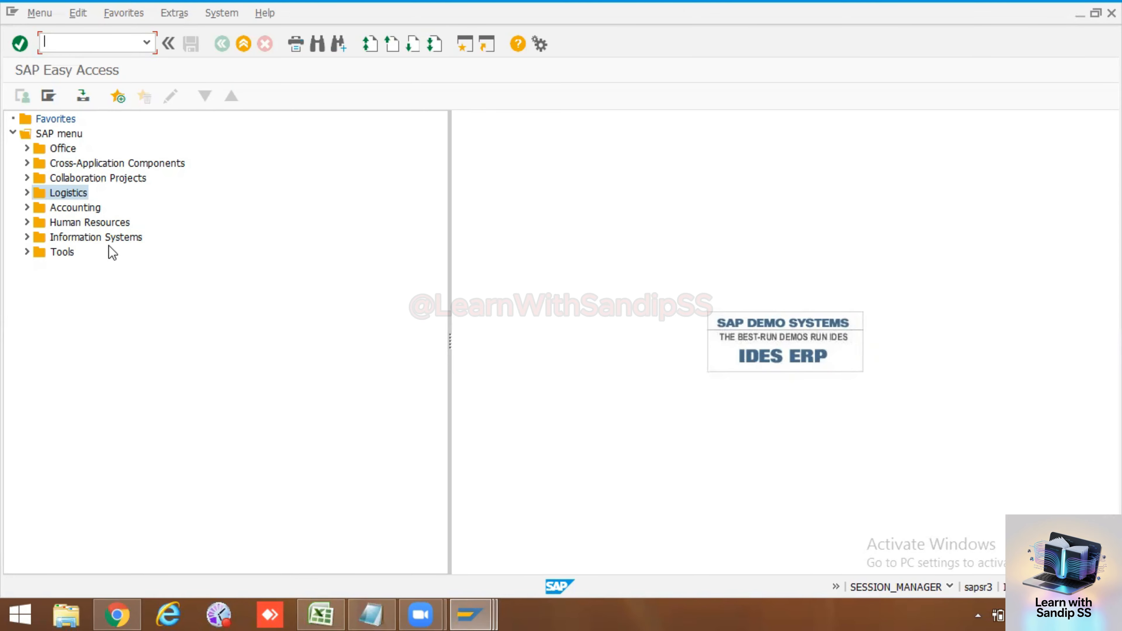
click(27, 193)
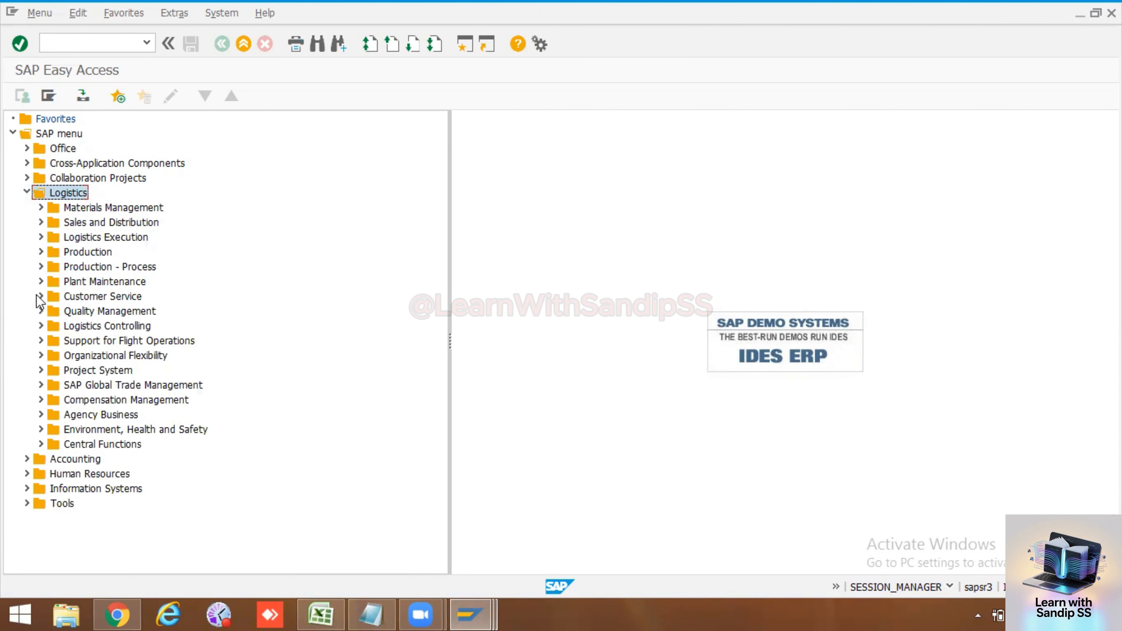
click(40, 281)
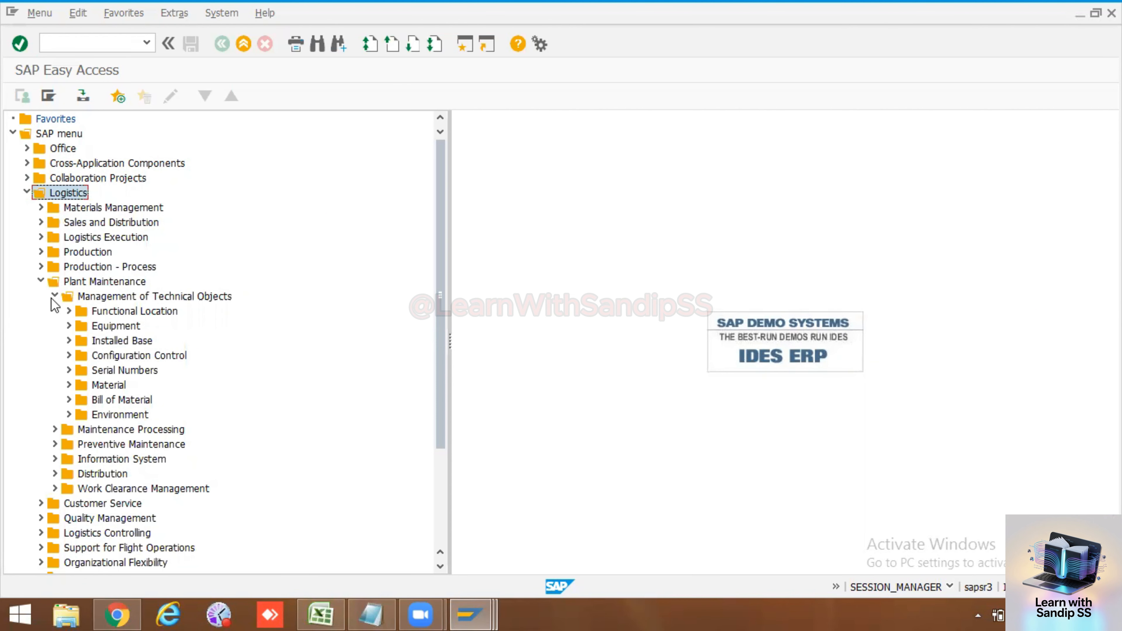
click(69, 414)
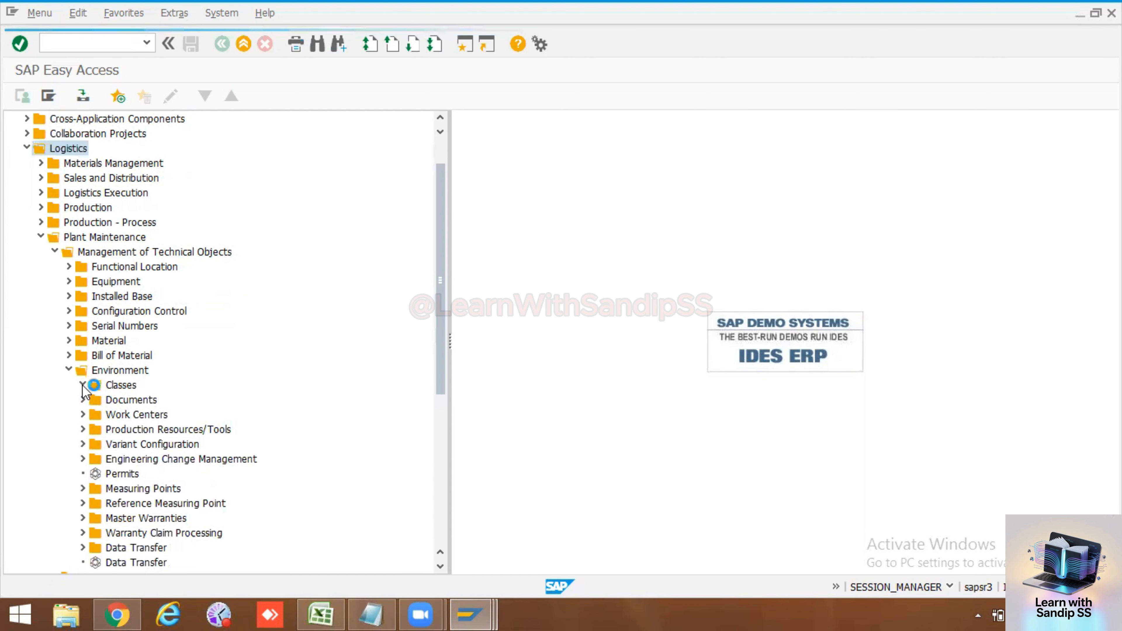
click(83, 384)
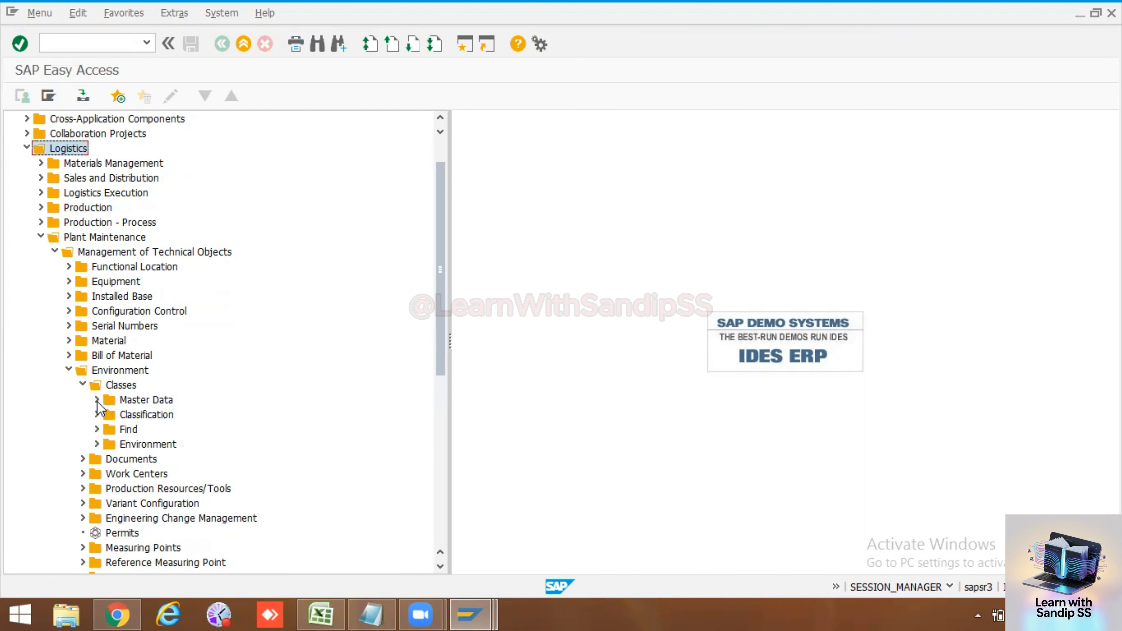
click(97, 400)
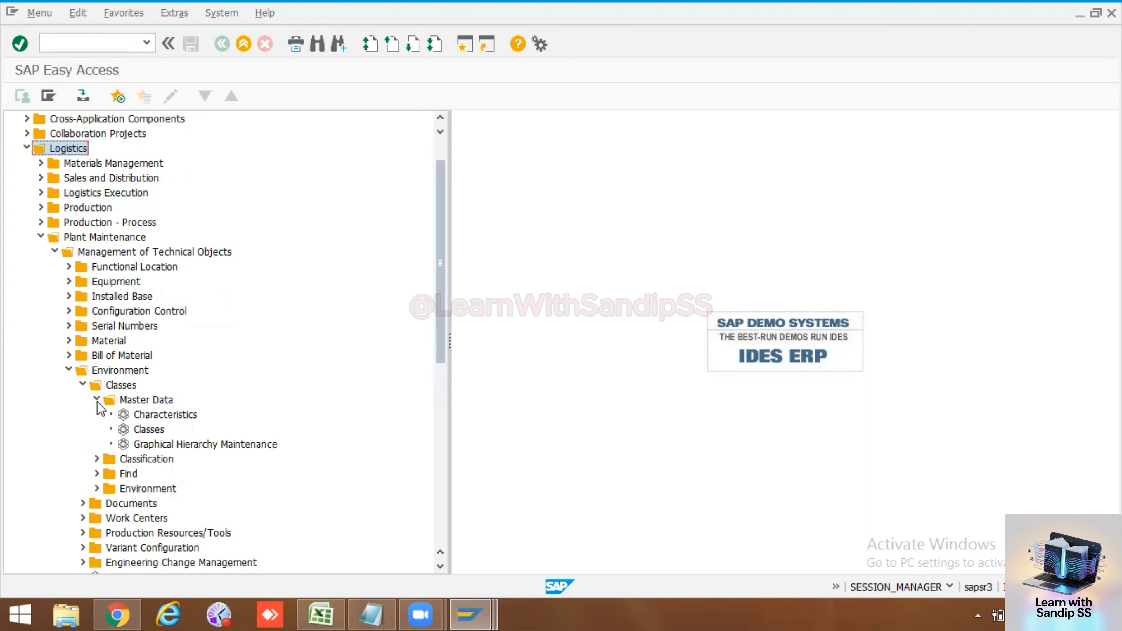
double_click(157, 415)
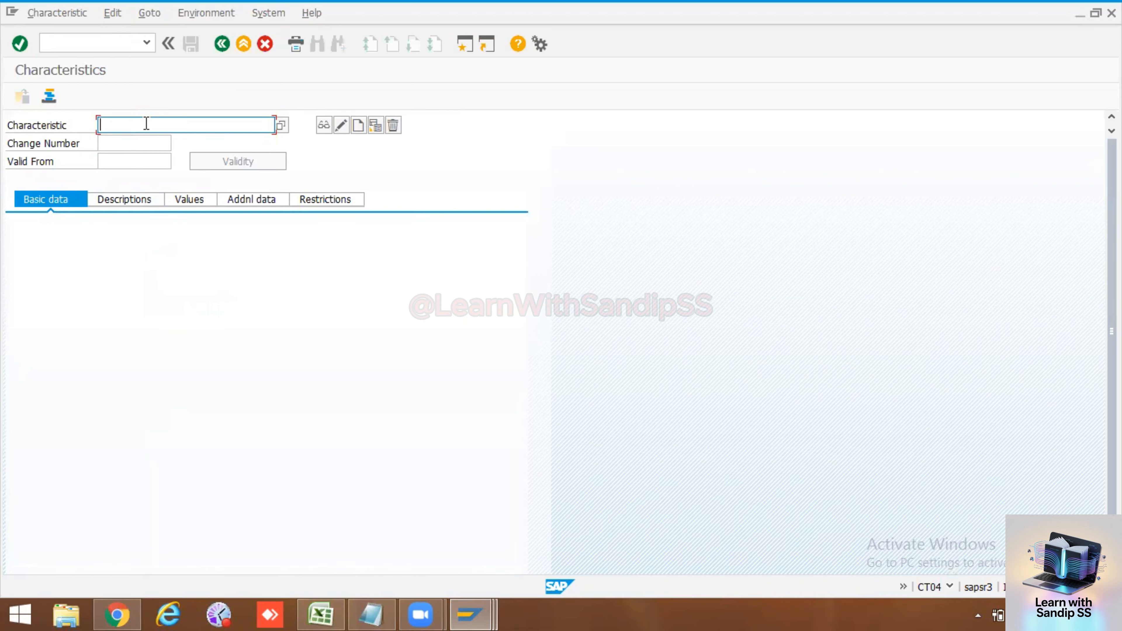
- Start creating the characteristic KVA and give it the description Kilovatt Ampere
text(KVA)
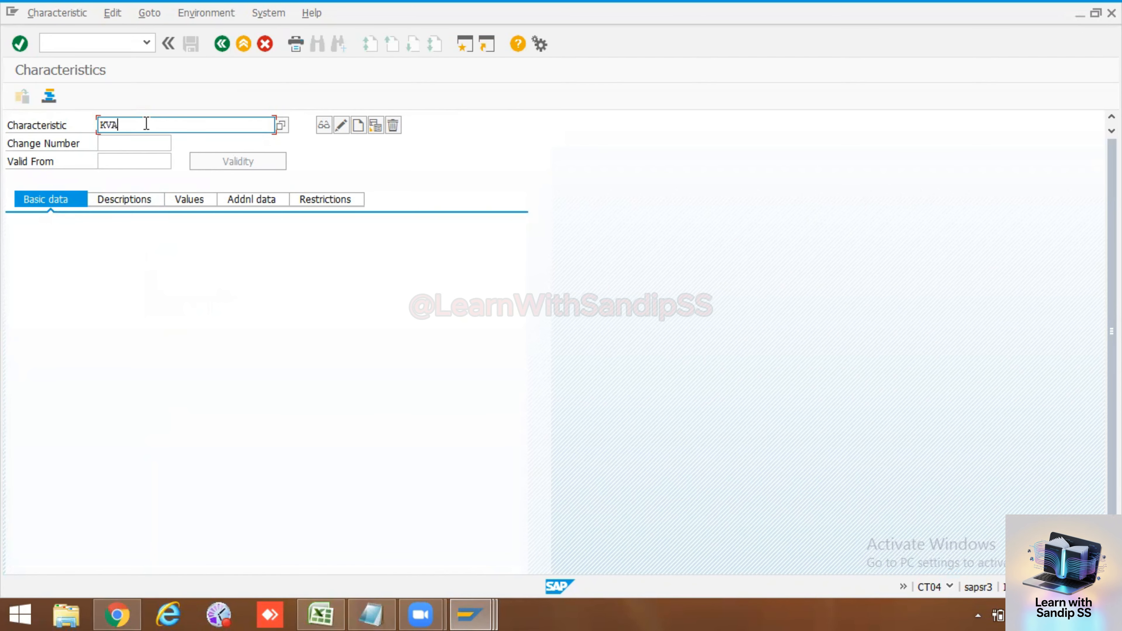
click(361, 126)
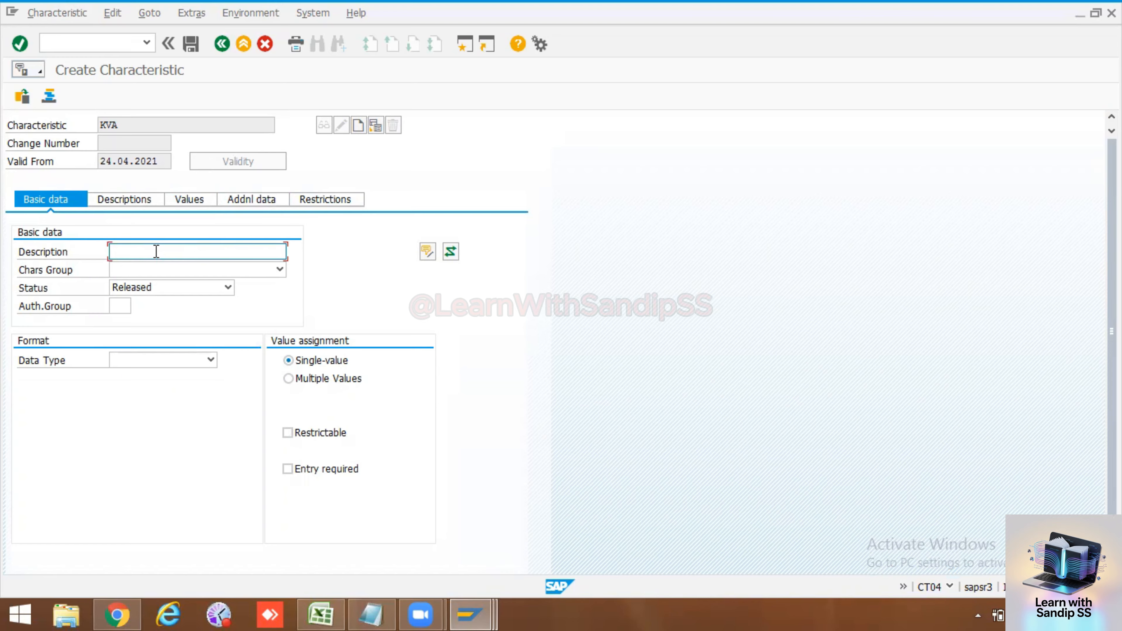
text(Kilovatt Ampere)
click(166, 270)
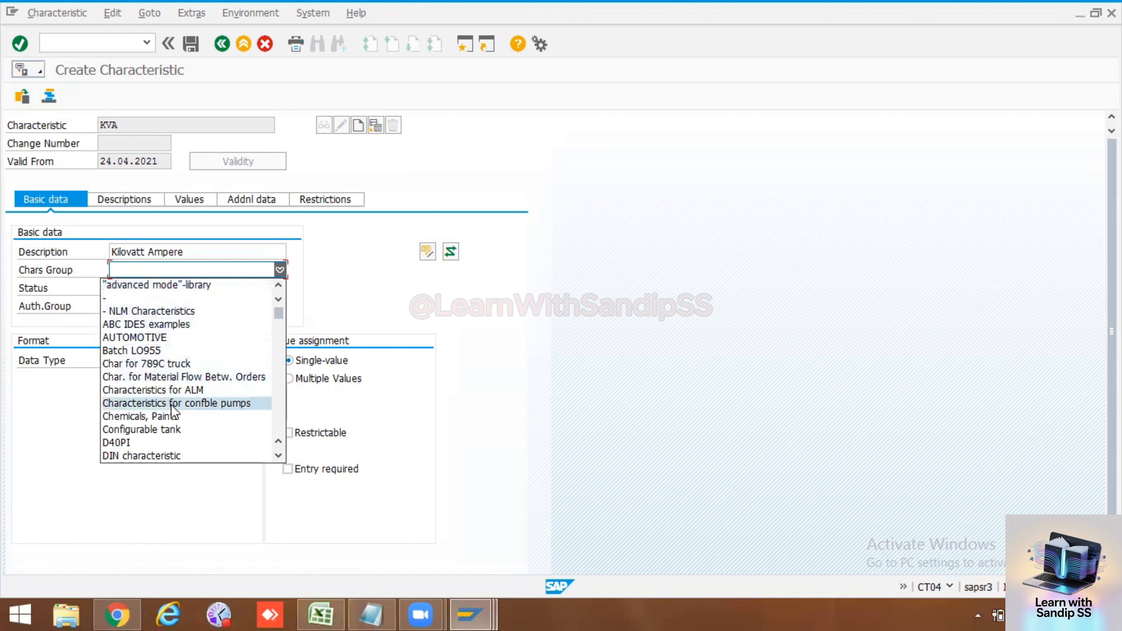
scroll(169, 437, down, 3)
scroll(171, 442, down, 6)
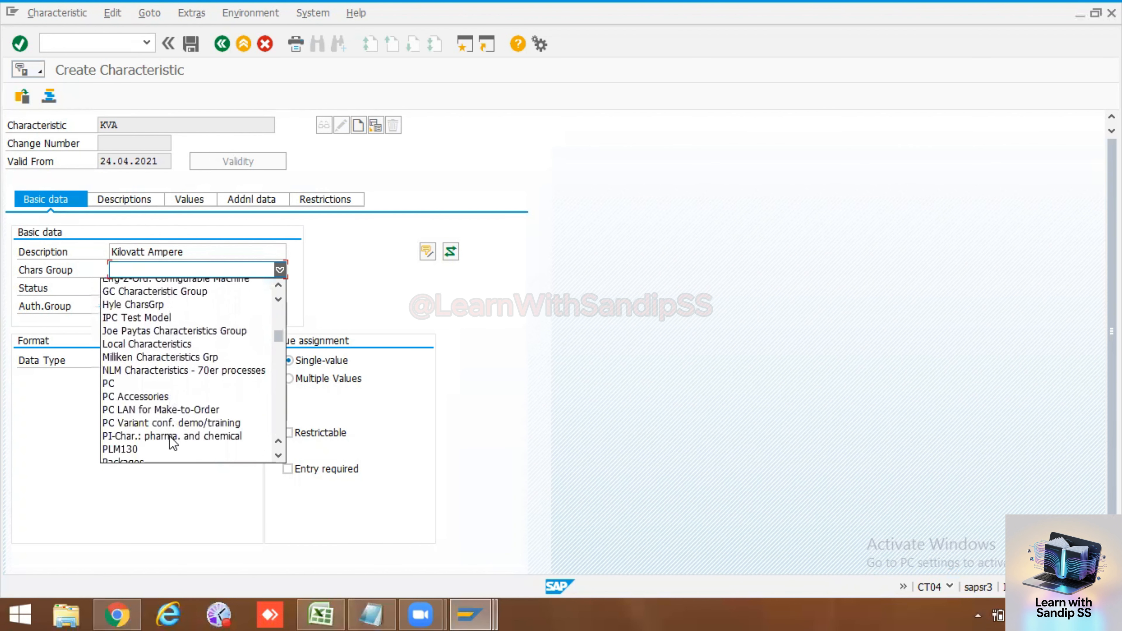
click(349, 295)
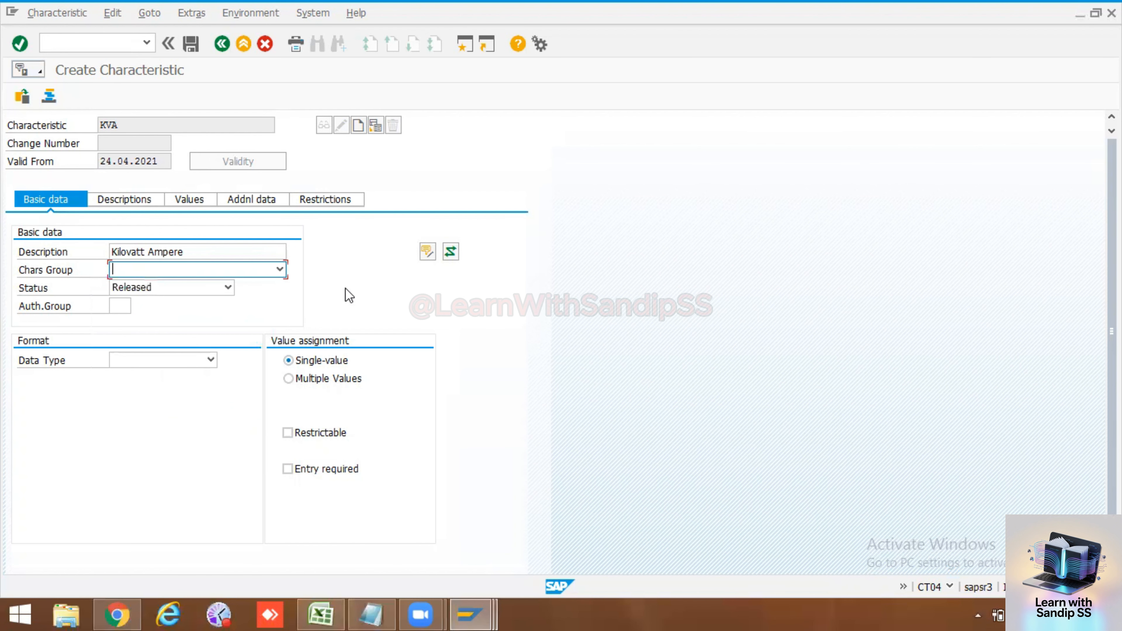
- Choose the status Released for the characteristic and set its authorization group to 100
click(223, 290)
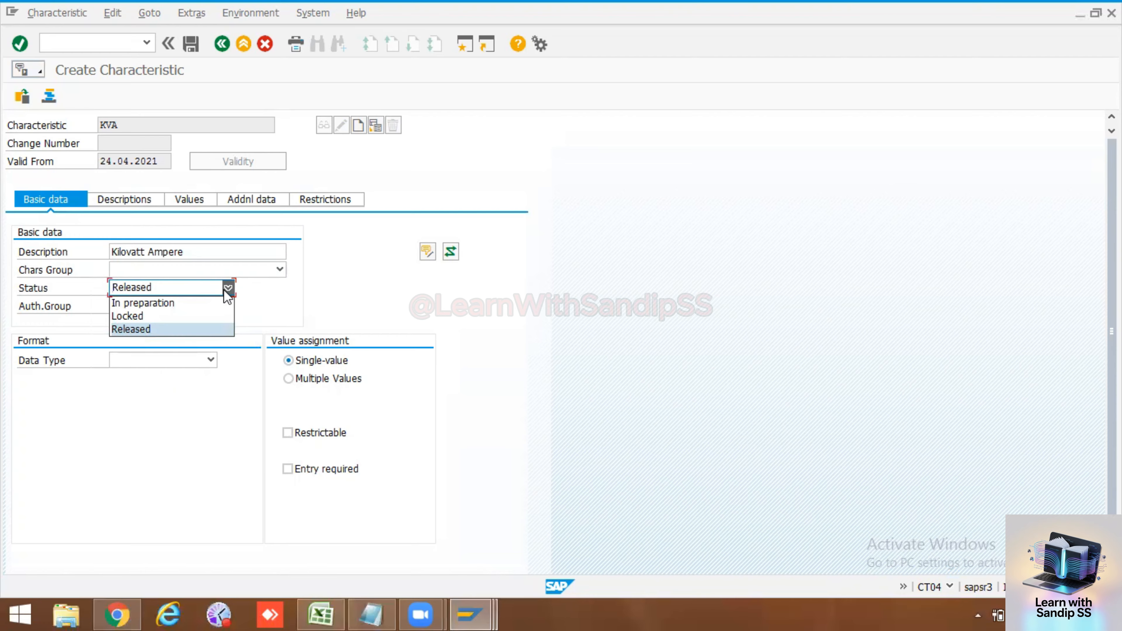
click(256, 285)
click(230, 287)
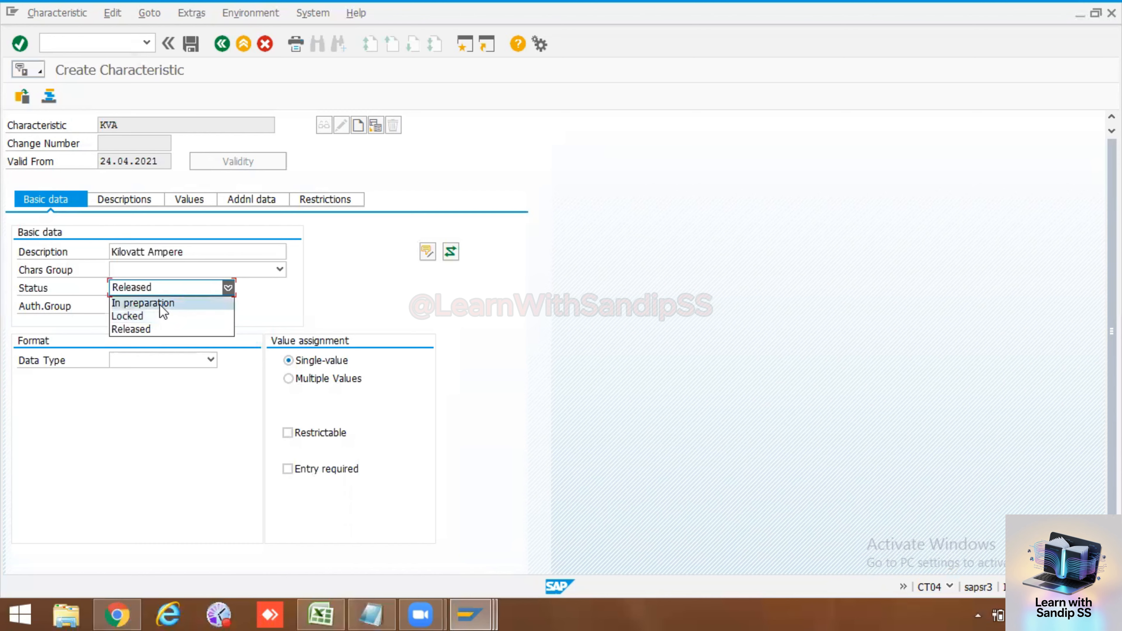
click(149, 329)
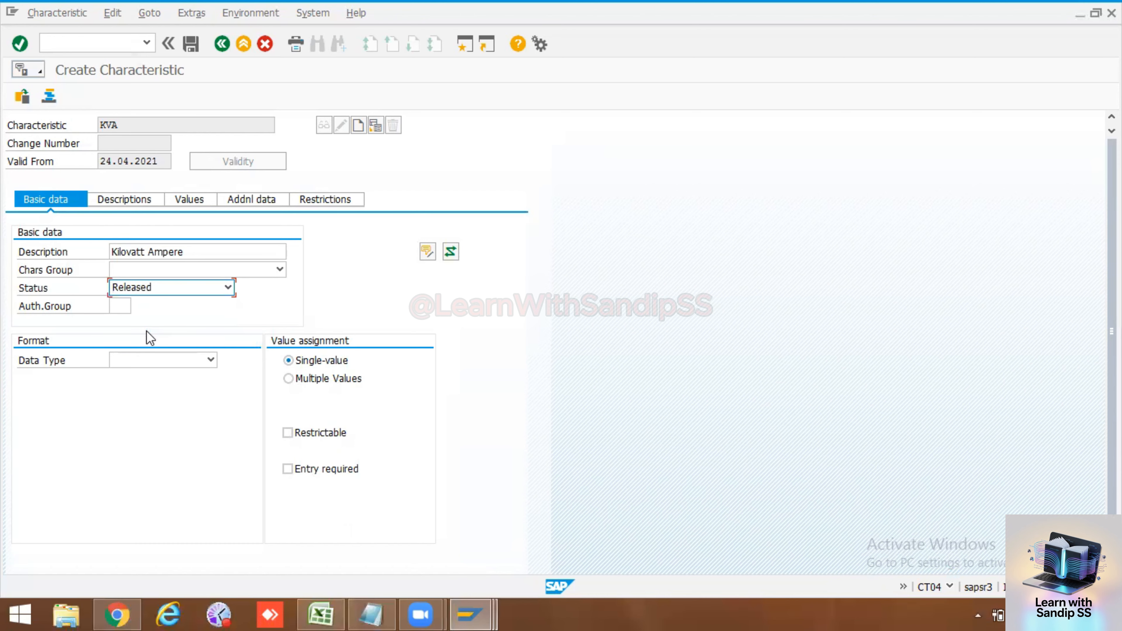
click(125, 305)
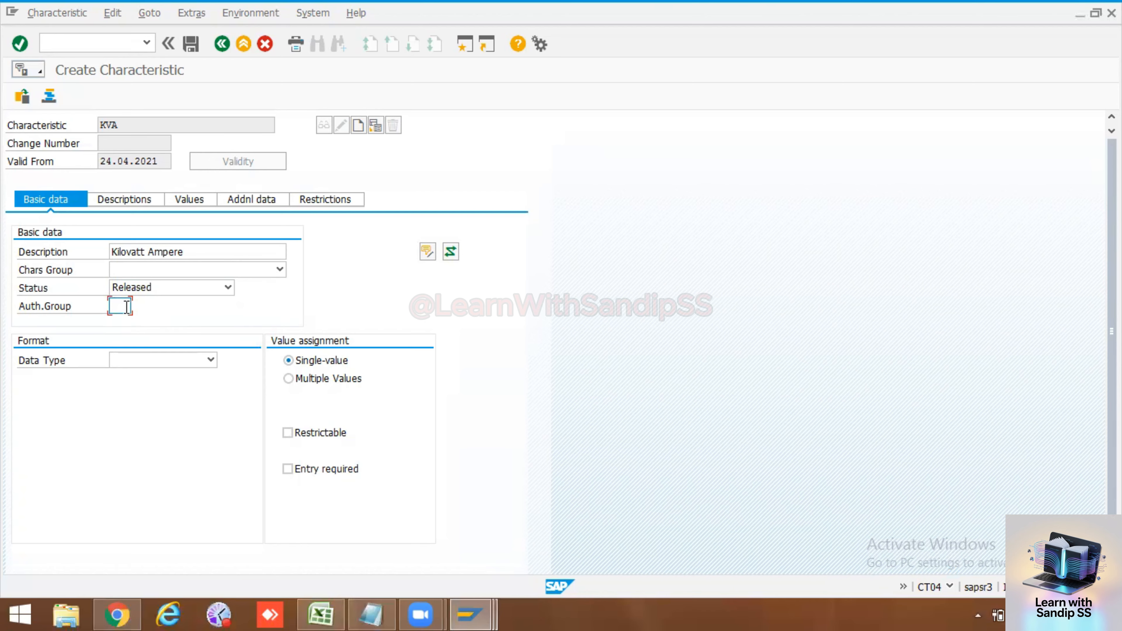
text(100)
- Set the data type to Numeric Format with 4 characters and 1 decimal place
click(210, 360)
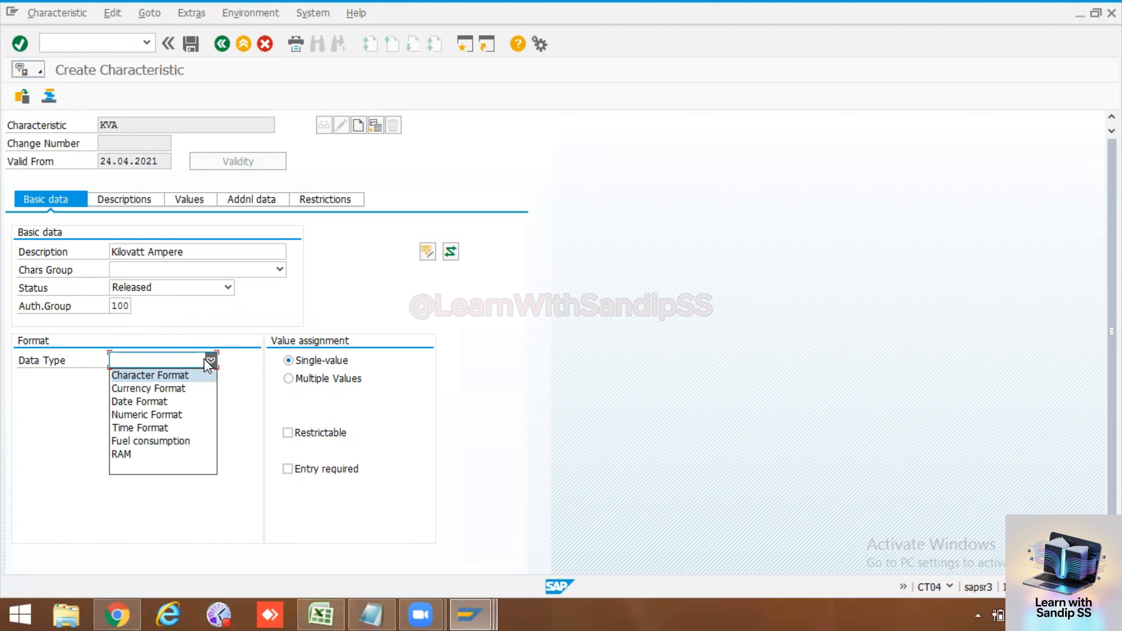
click(169, 415)
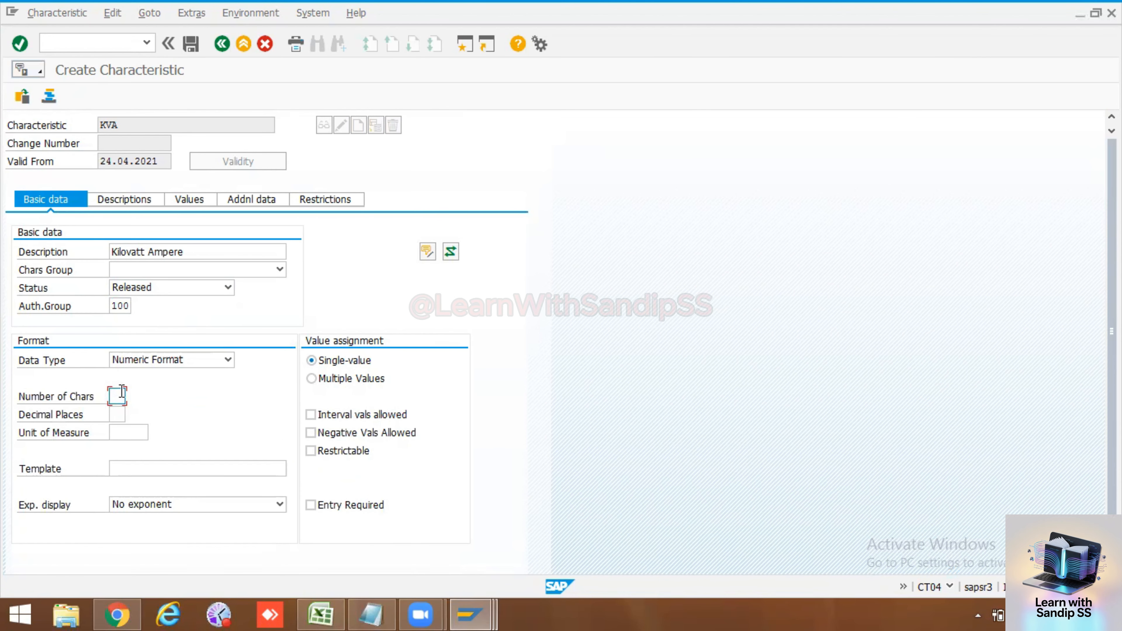
text(4)
click(118, 415)
text(1)
- Find Kilowatt in the list of measurement units and assign KW as the unit of measure
click(131, 435)
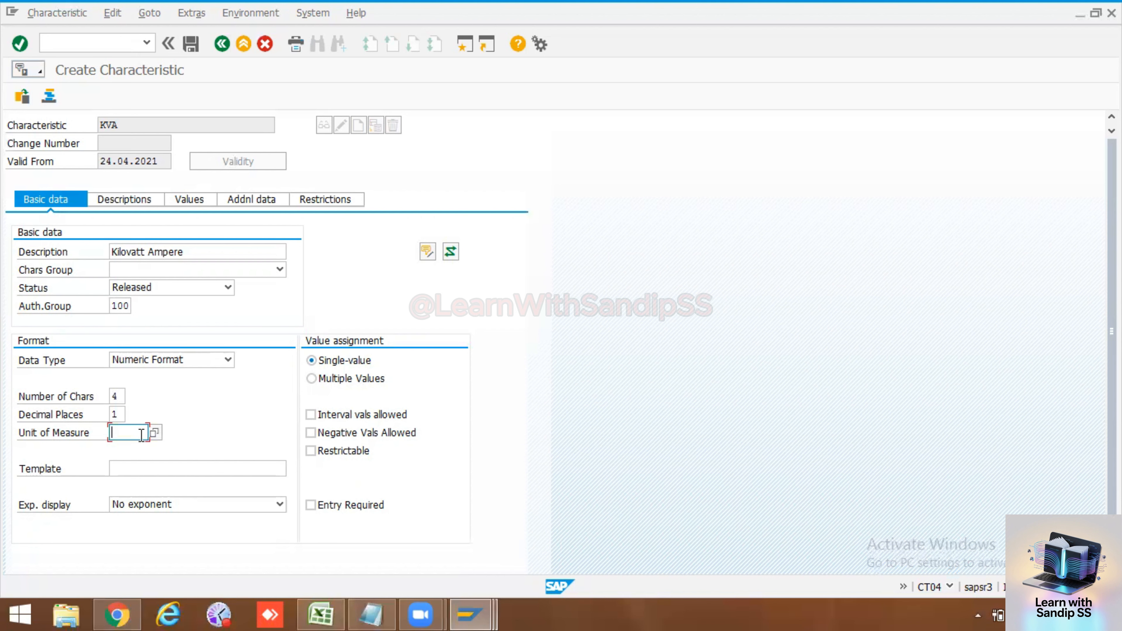
click(152, 435)
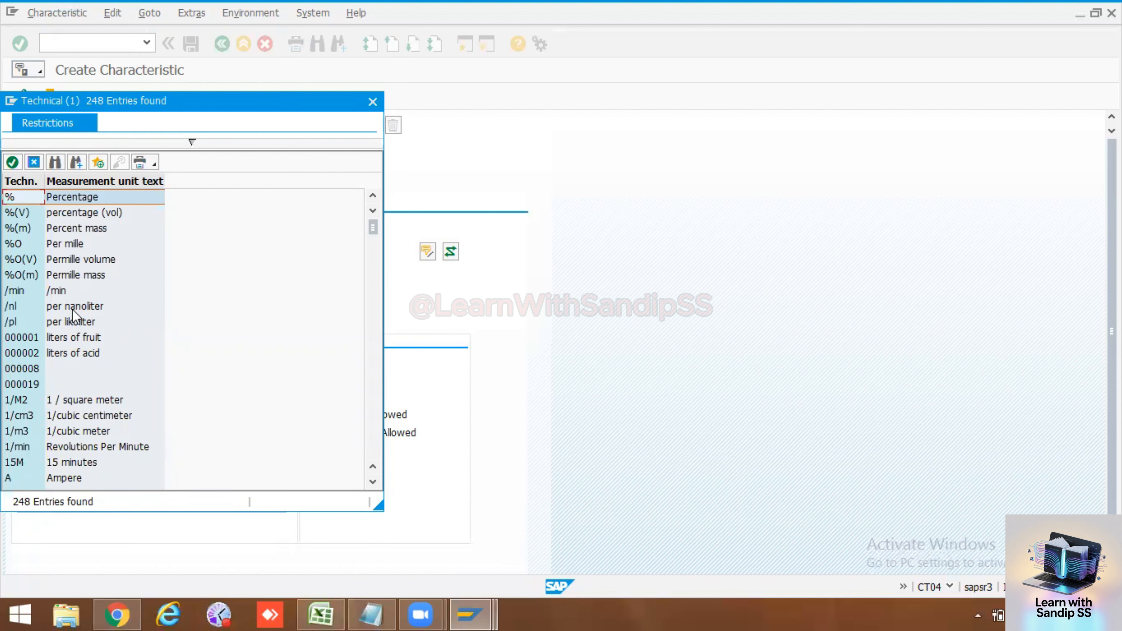
scroll(76, 325, down, 10)
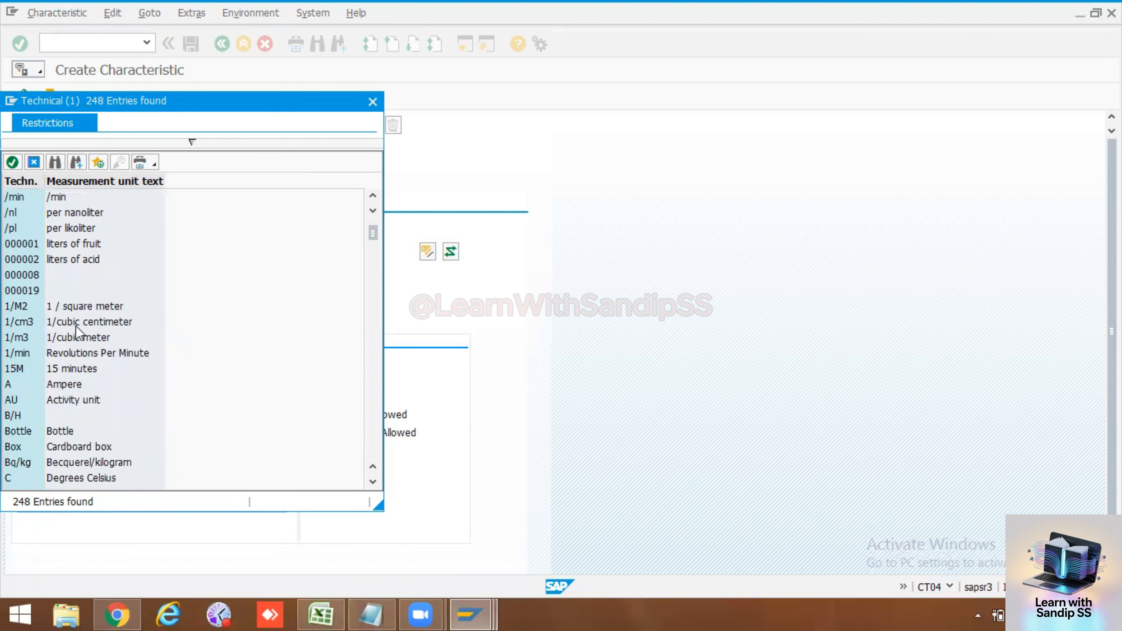
scroll(75, 326, down, 4)
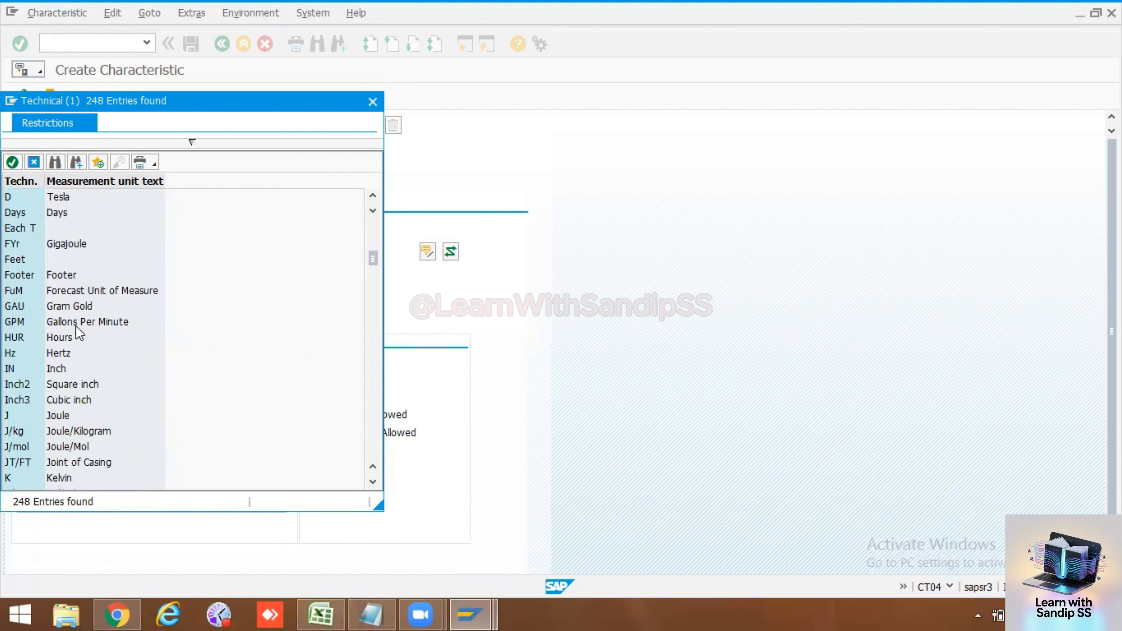
scroll(75, 325, down, 4)
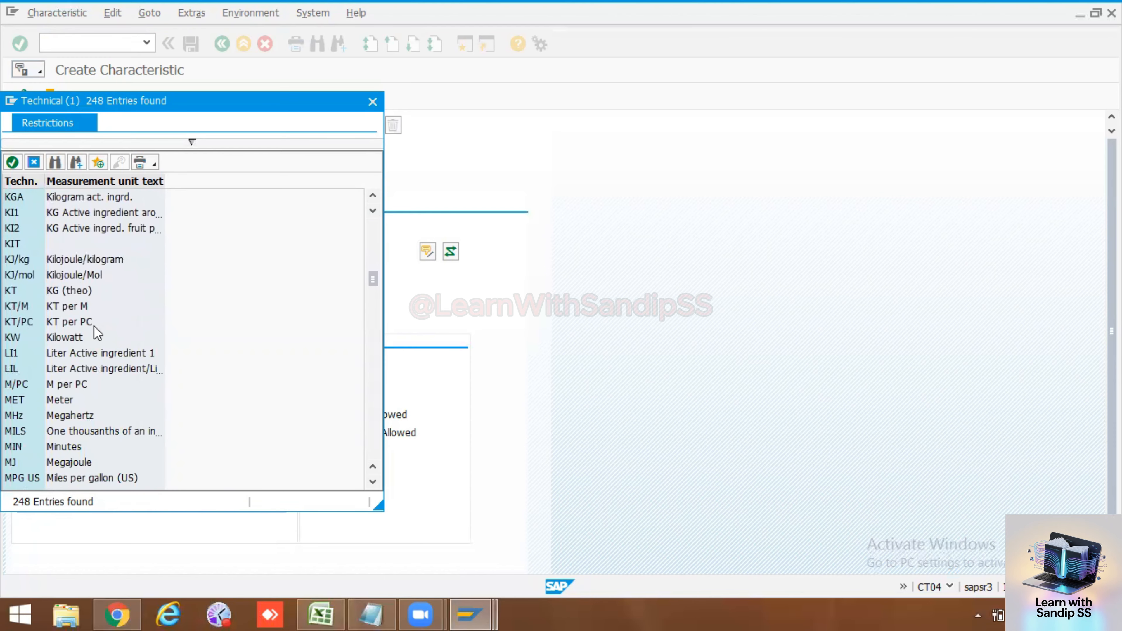
scroll(75, 329, down, 3)
scroll(73, 338, down, 3)
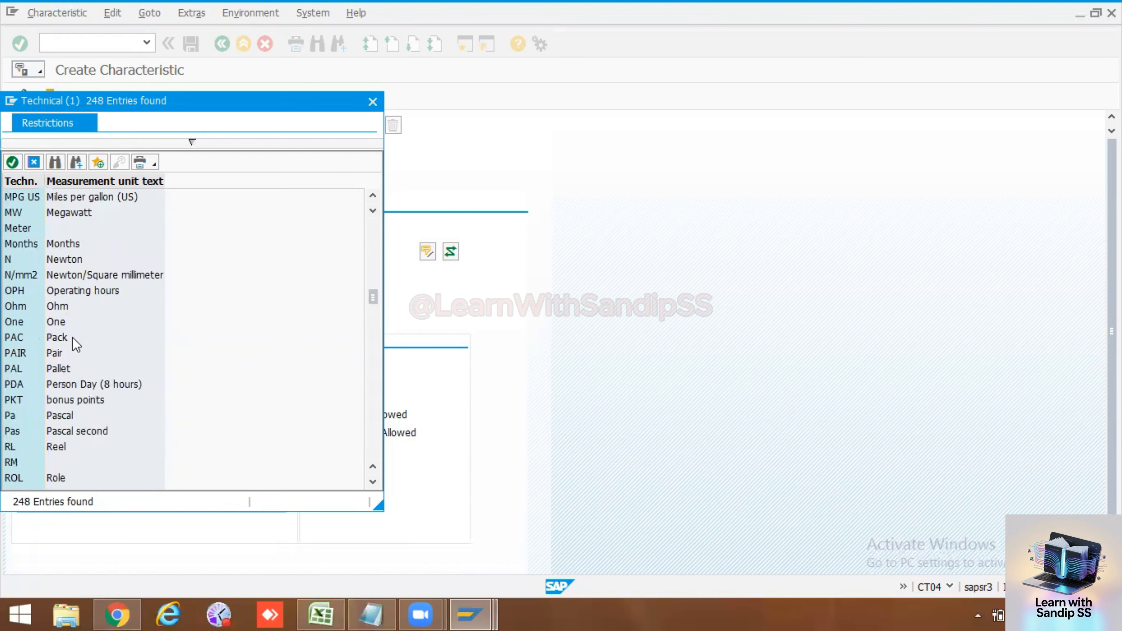
scroll(72, 337, down, 8)
scroll(72, 337, up, 7)
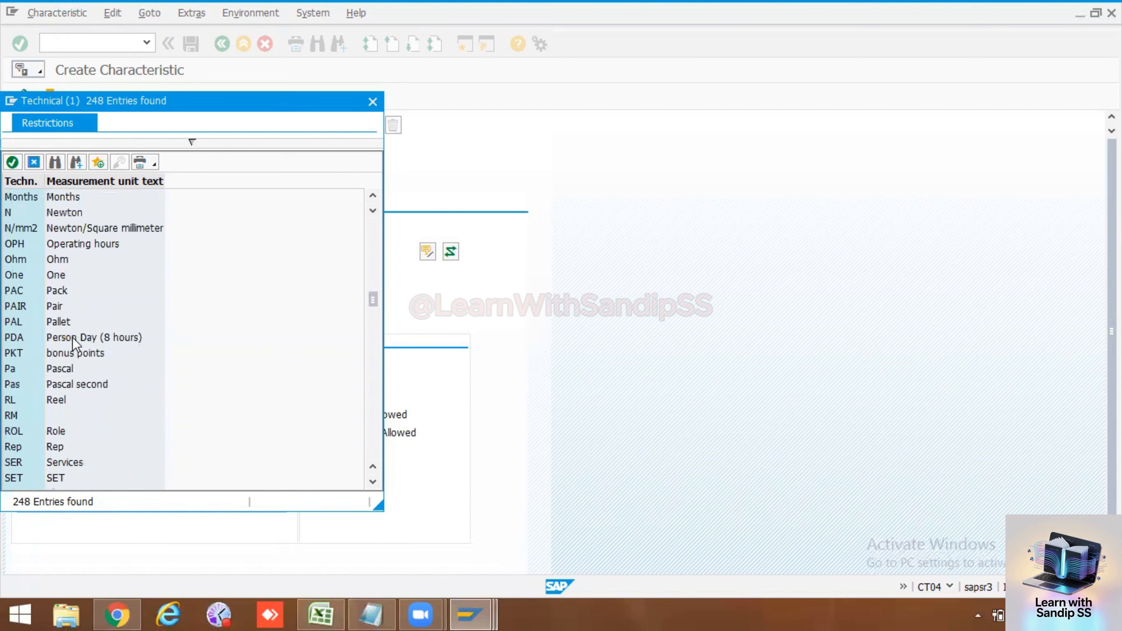
scroll(72, 337, up, 5)
scroll(72, 337, up, 1)
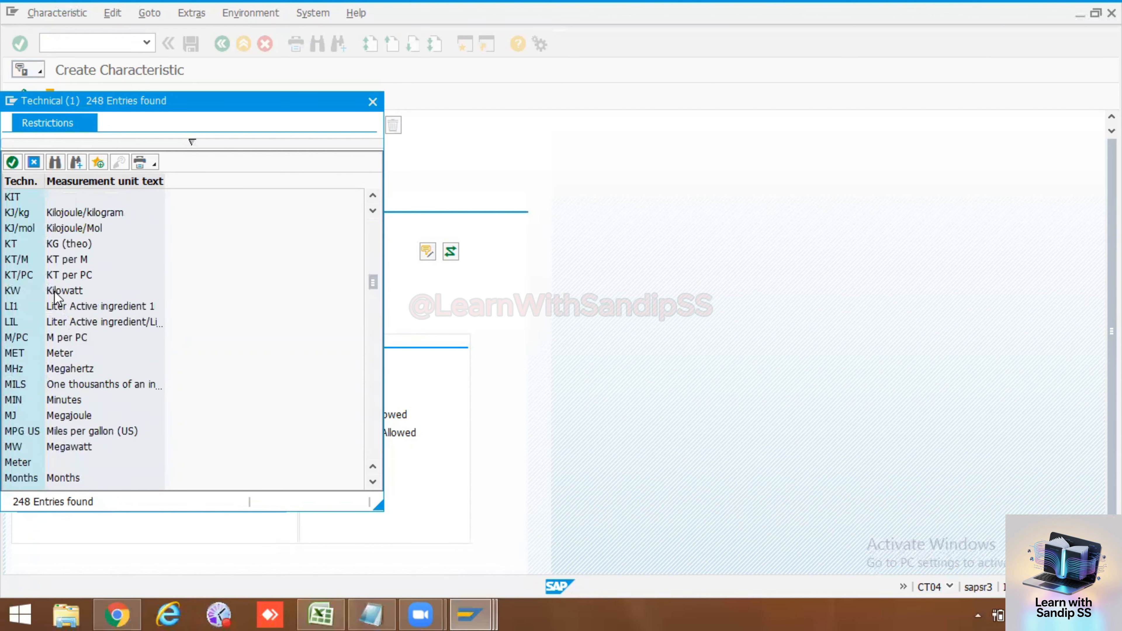
scroll(53, 237, up, 2)
scroll(53, 254, down, 2)
double_click(65, 293)
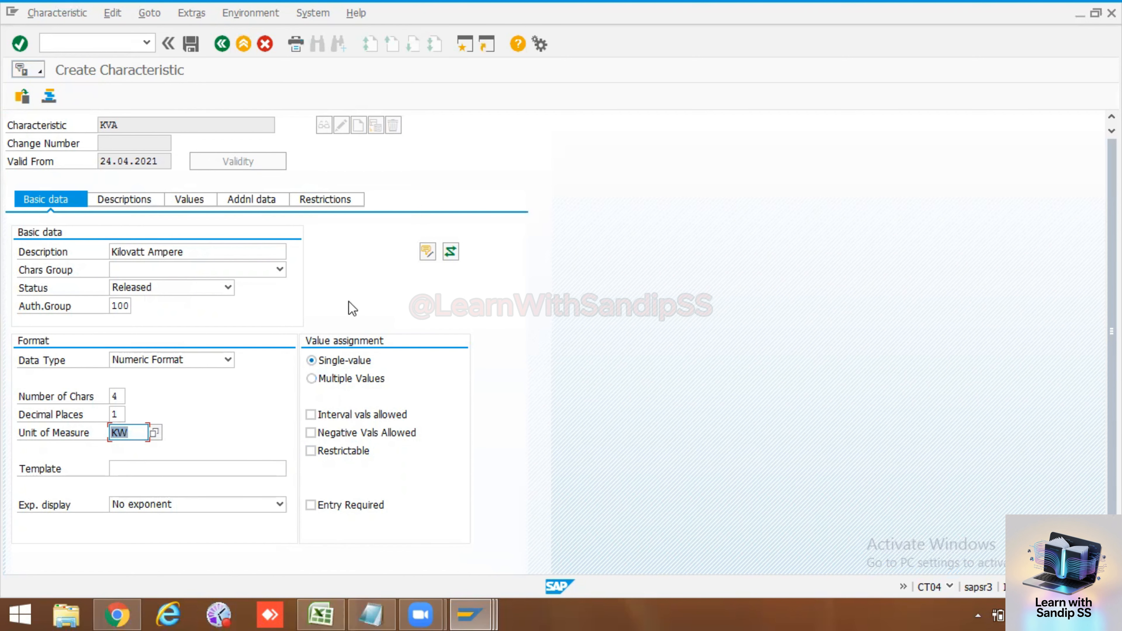
- Review the characteristic's language descriptions, its allowed values and its additional data
click(133, 199)
click(146, 268)
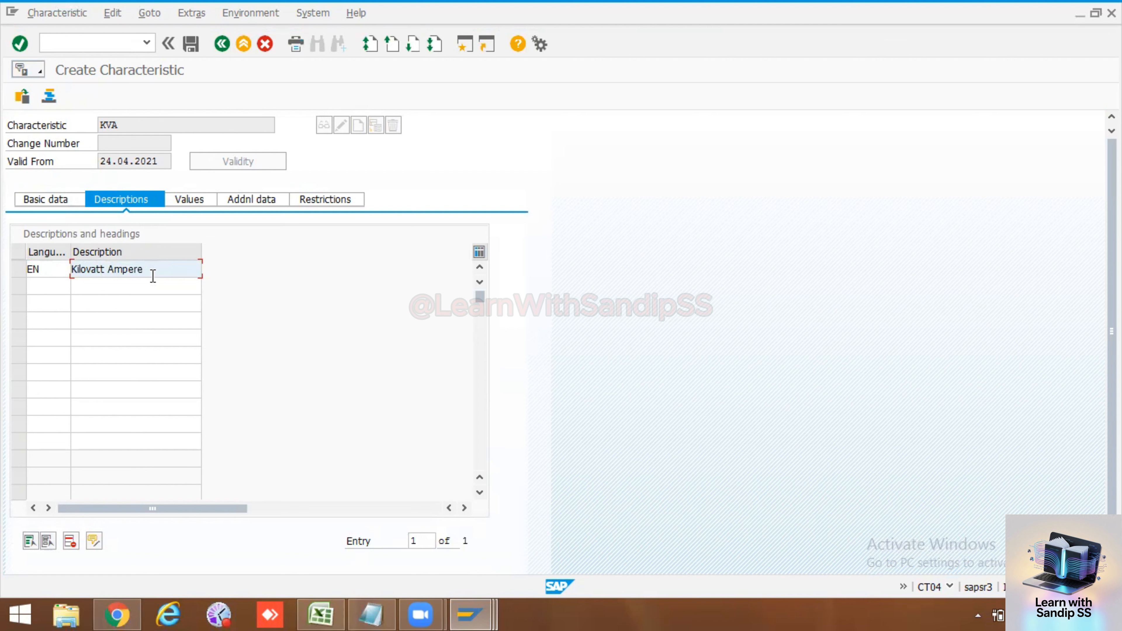
click(192, 197)
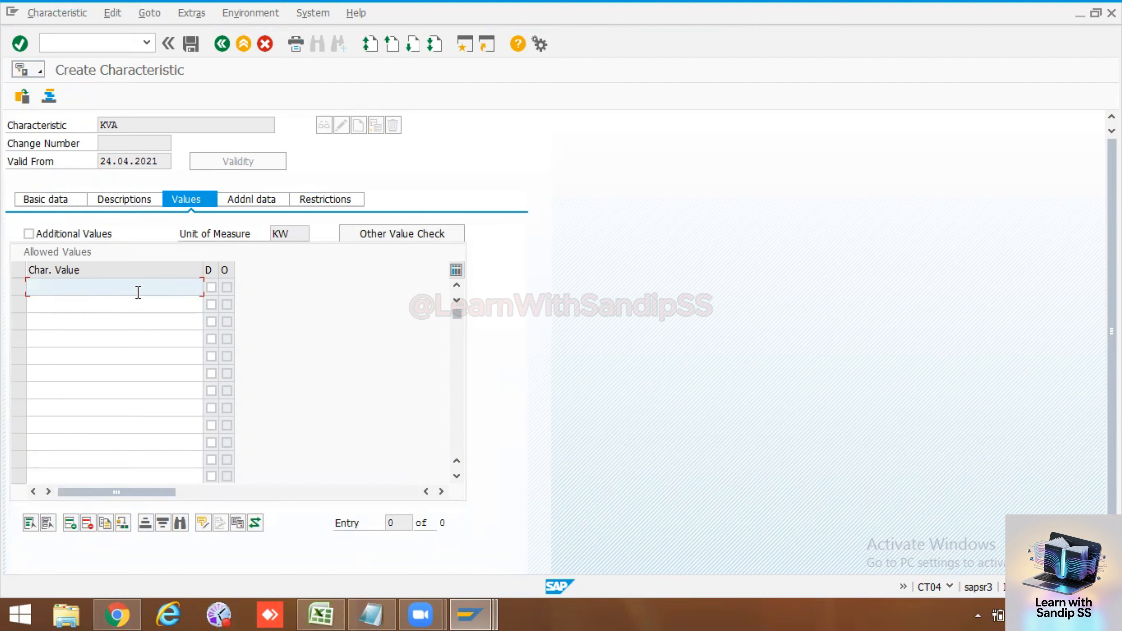
click(135, 305)
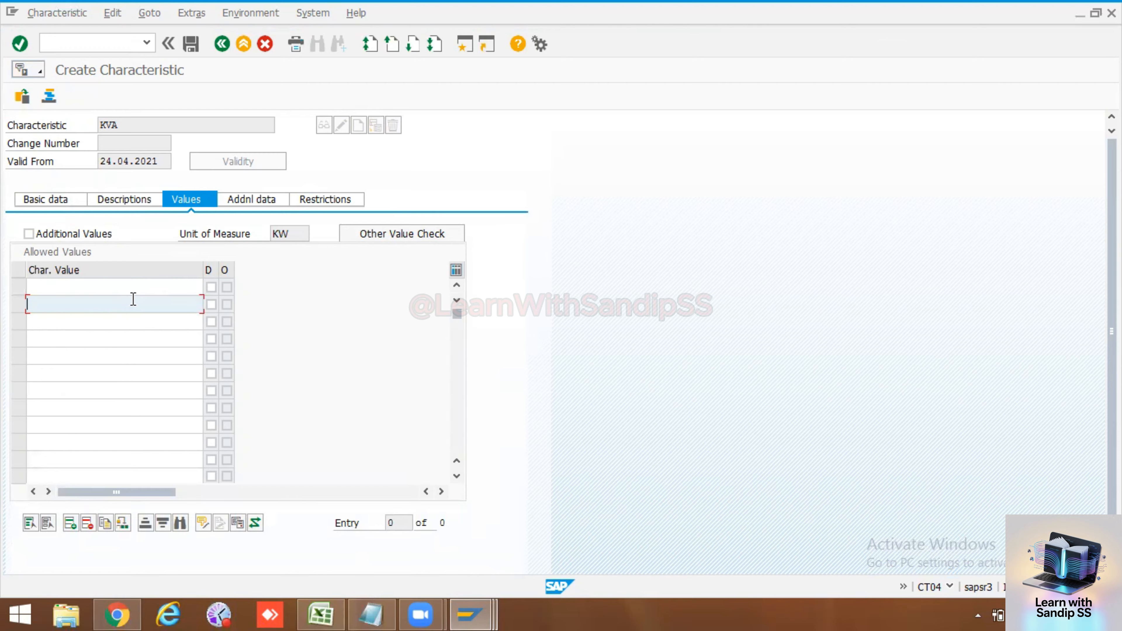
click(131, 290)
click(132, 305)
click(118, 287)
click(263, 201)
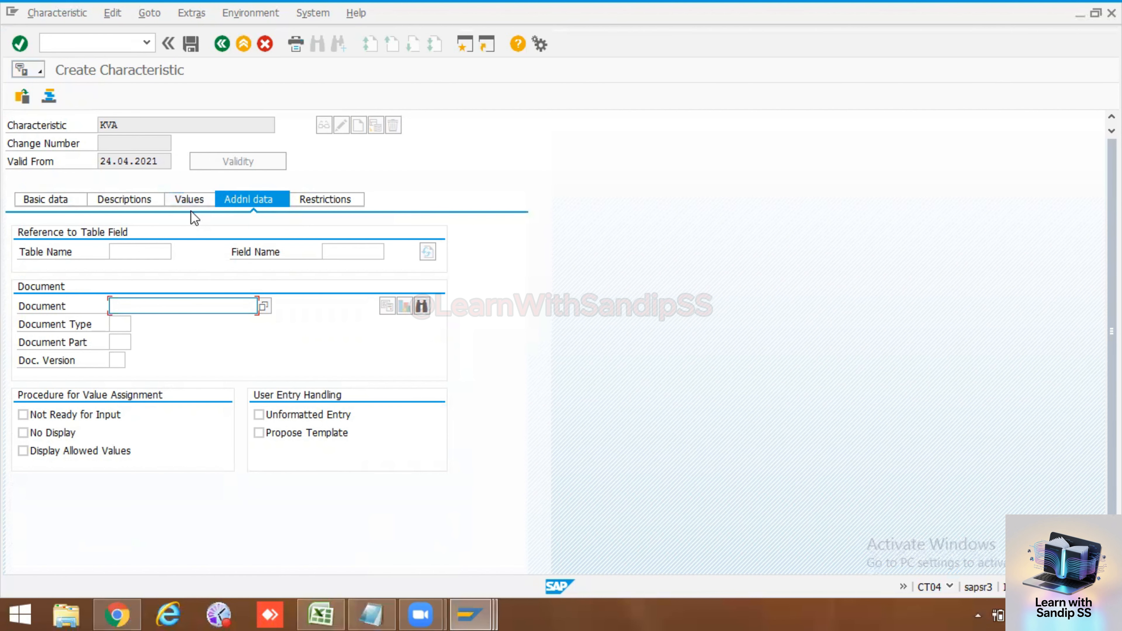
- Restrict the characteristic to class type 002, Equipment class, and save it
click(353, 206)
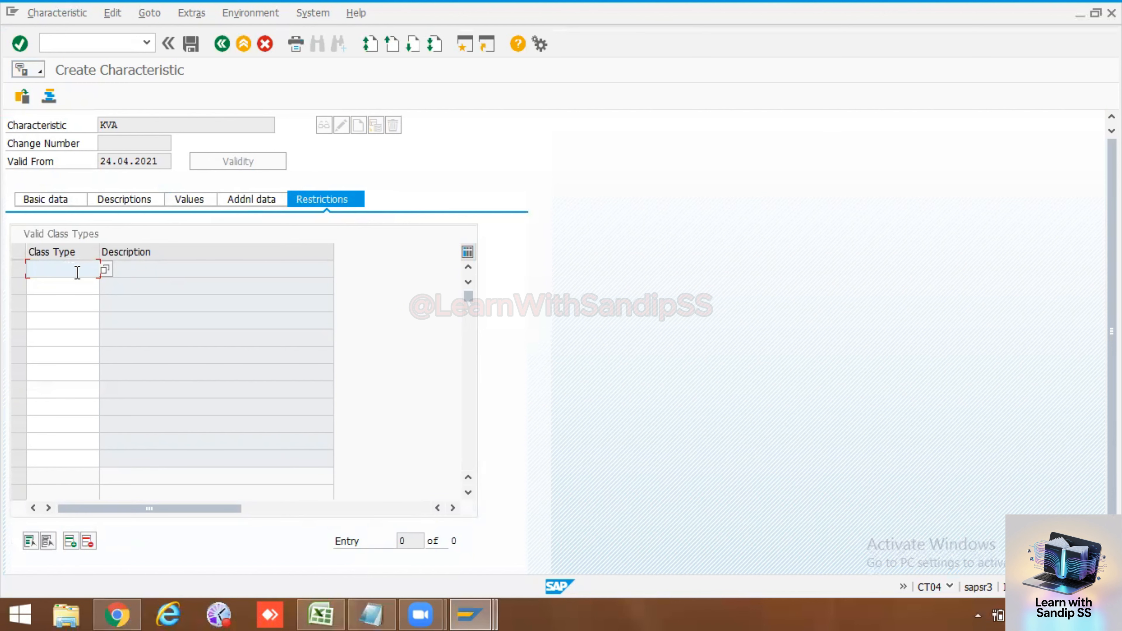
click(105, 270)
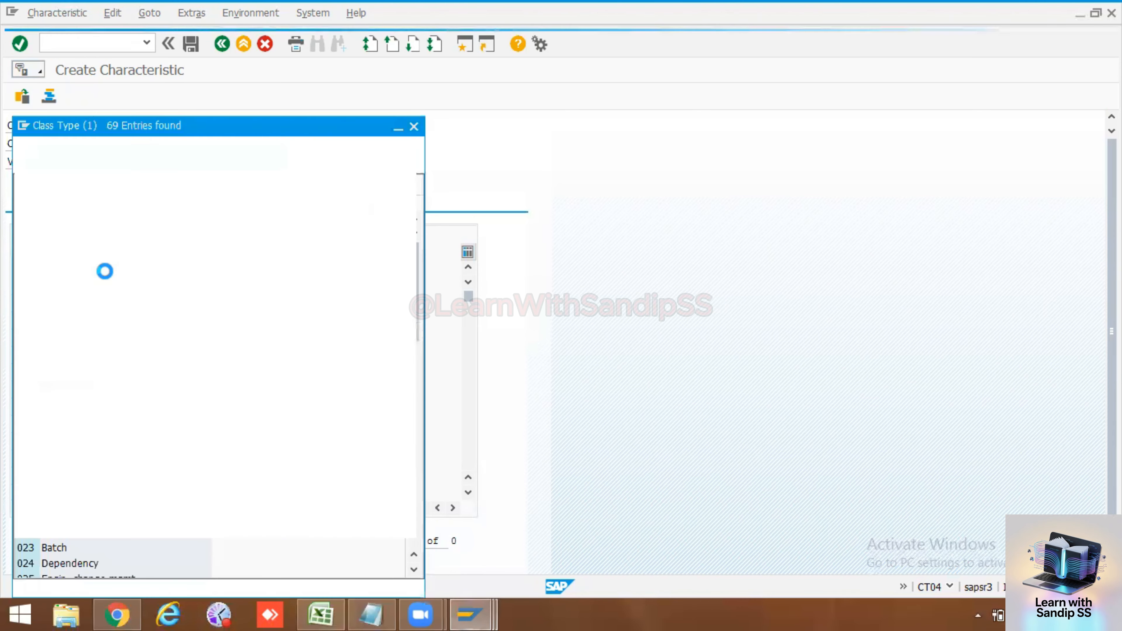
double_click(26, 237)
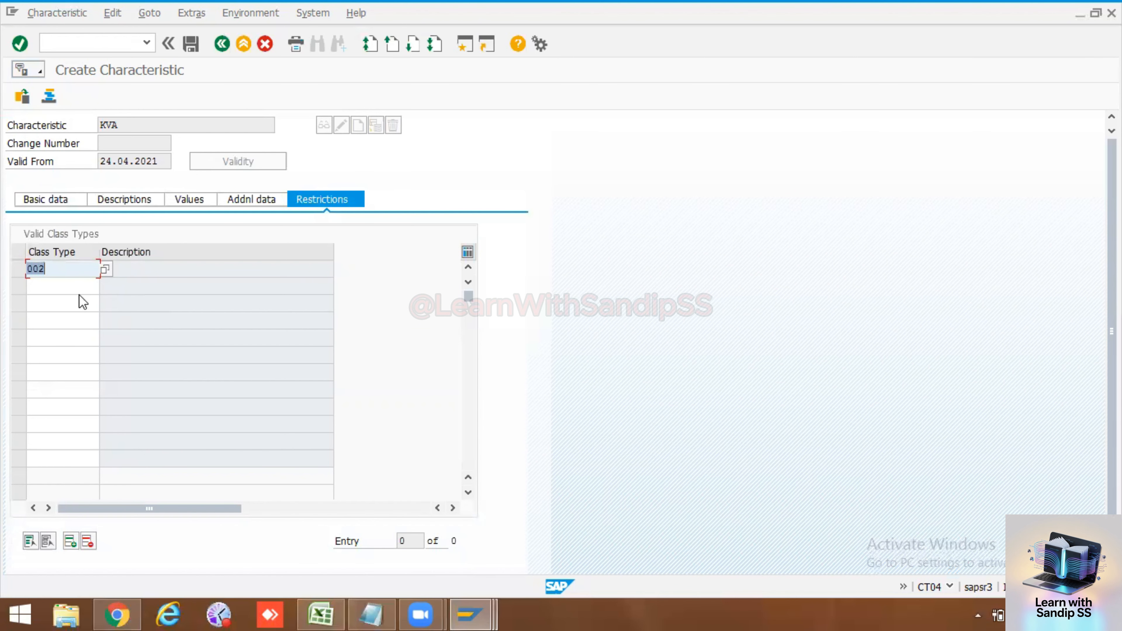
click(74, 286)
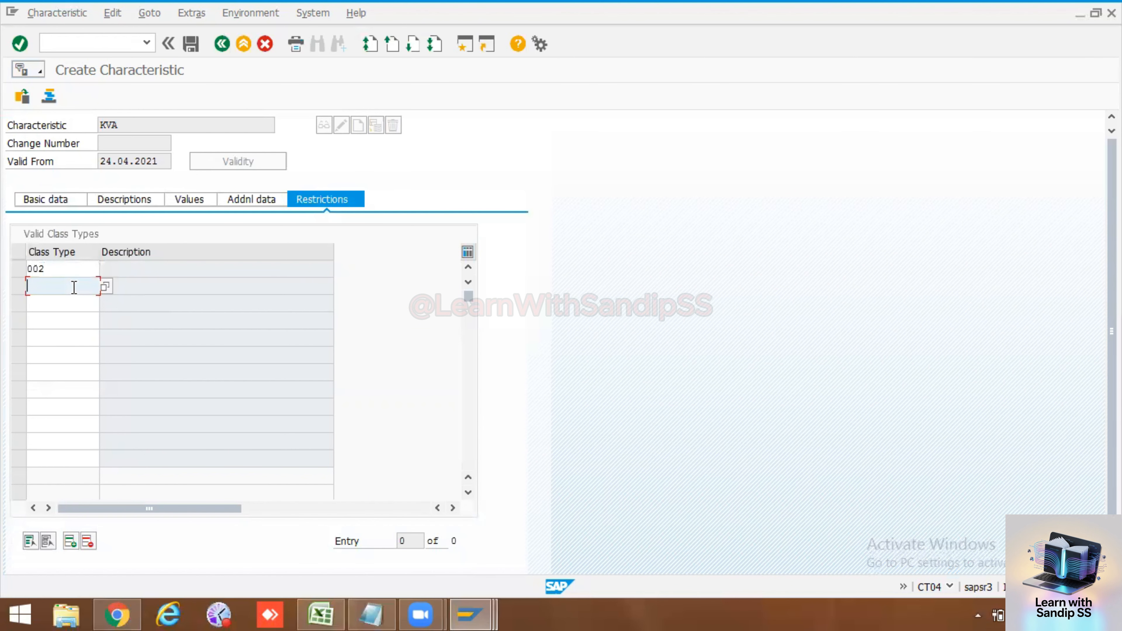
click(101, 288)
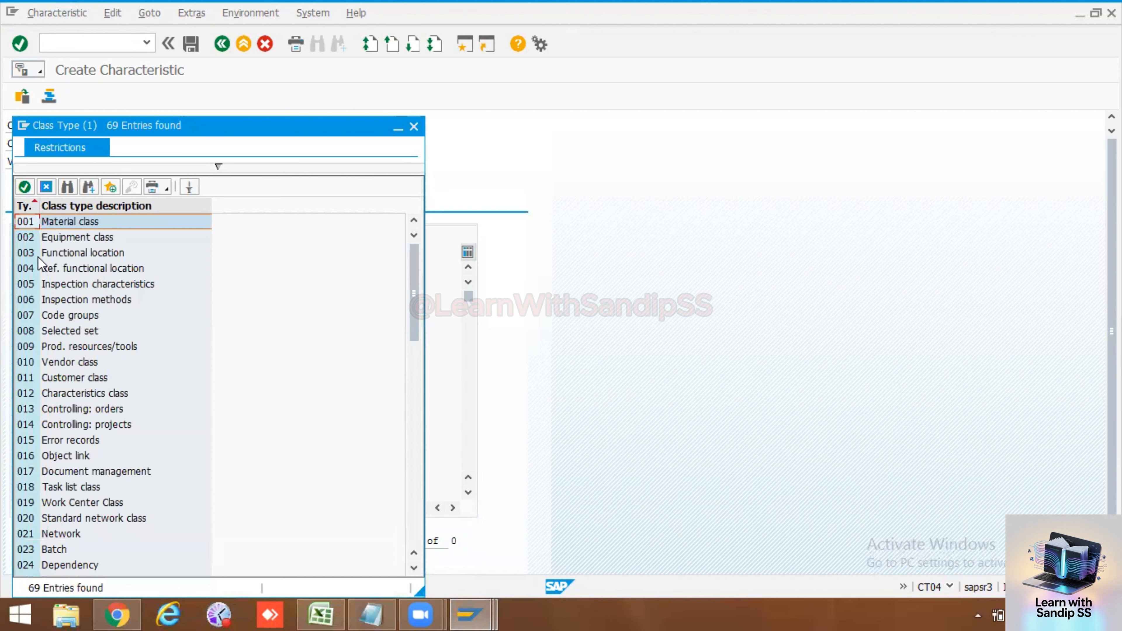
click(414, 126)
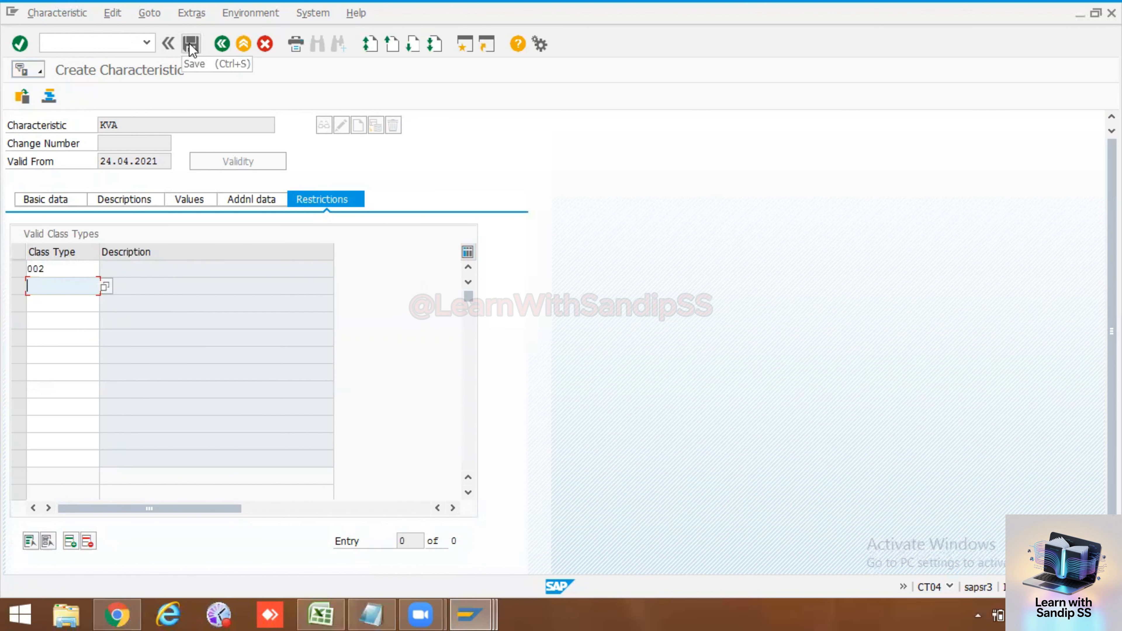
click(190, 43)
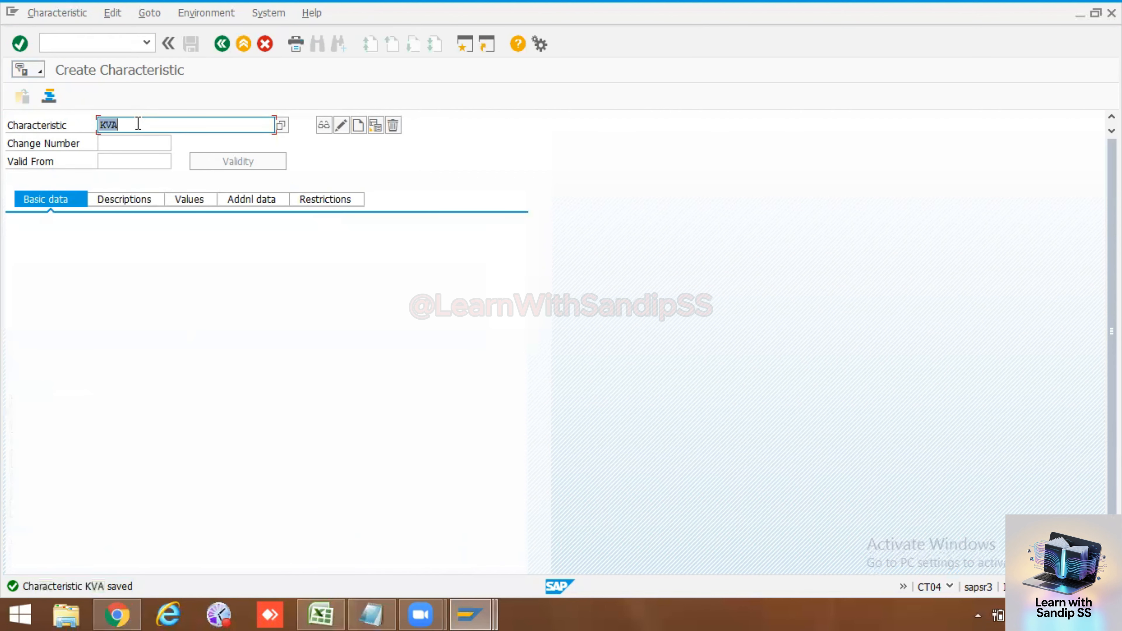
- Copy the characteristic name KVA into cell B55 of the Master Data sheet in Excel, and return to SAP
click(99, 125)
click(329, 612)
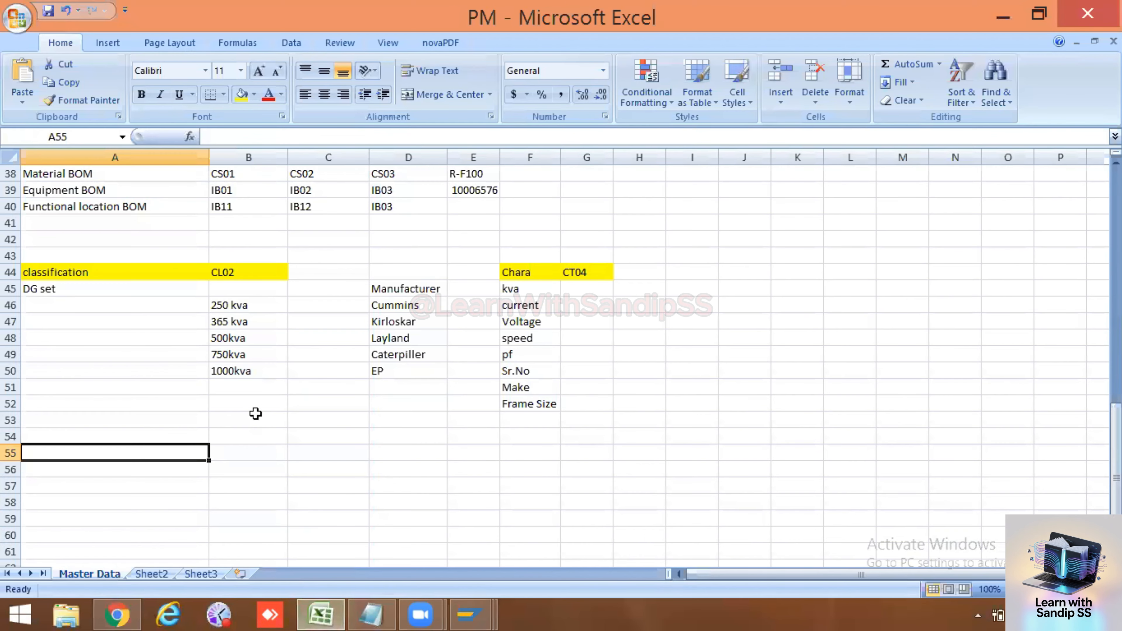
click(252, 450)
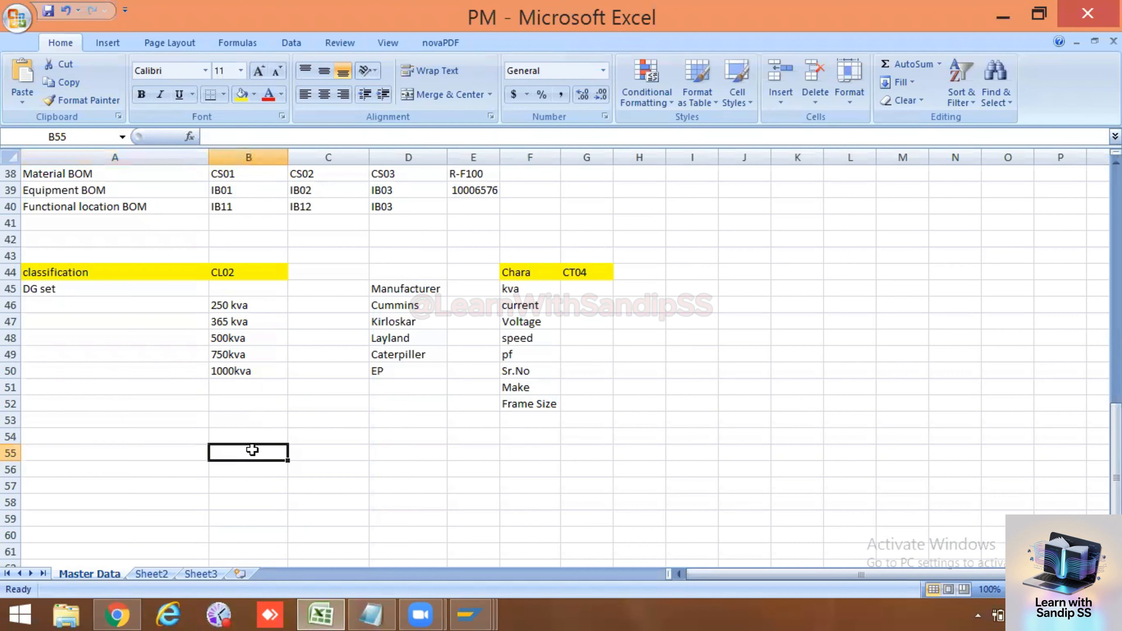
text(KVA)
click(260, 482)
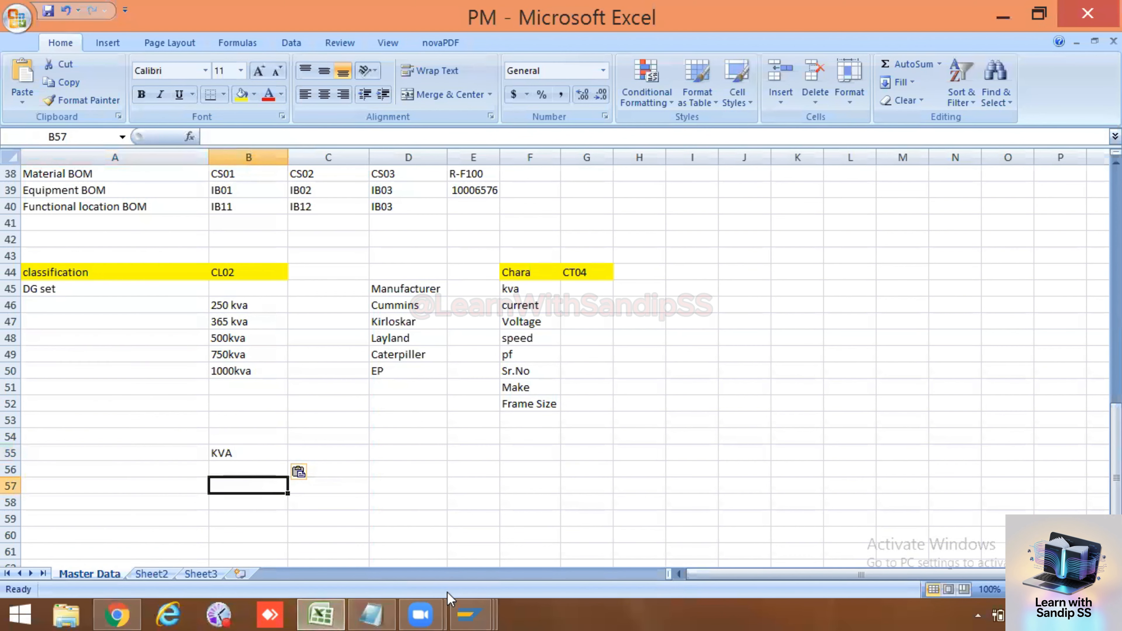
mouse_move(474, 612)
click(526, 536)
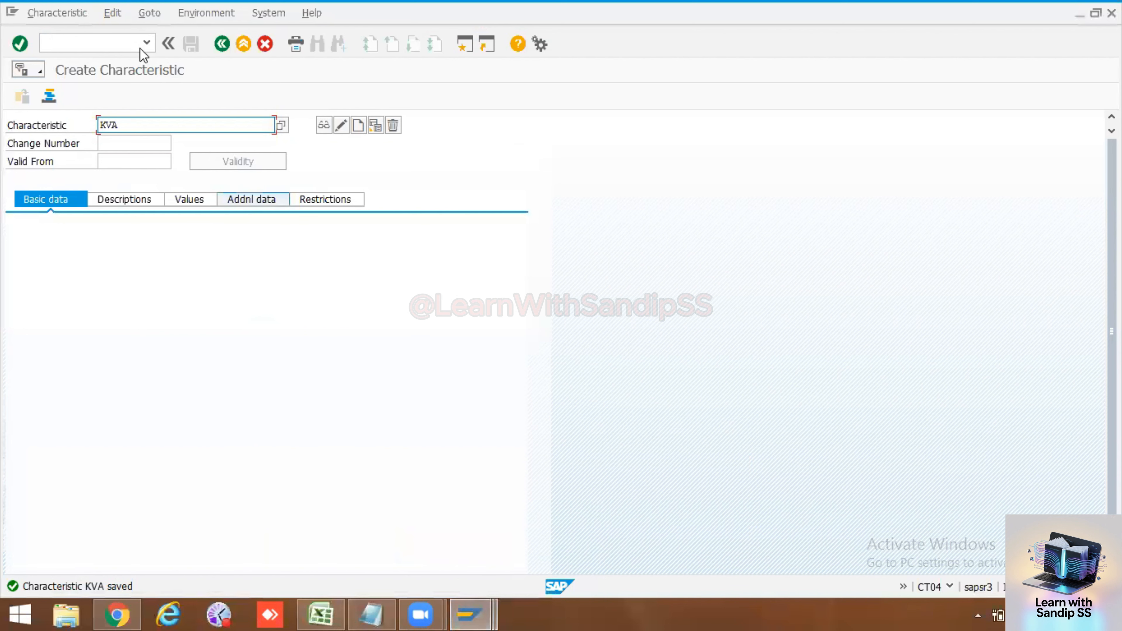
- Start creating a new characteristic named CURRENT_IN_AMPERE in place of KVA
double_click(101, 125)
key(BackSpace)
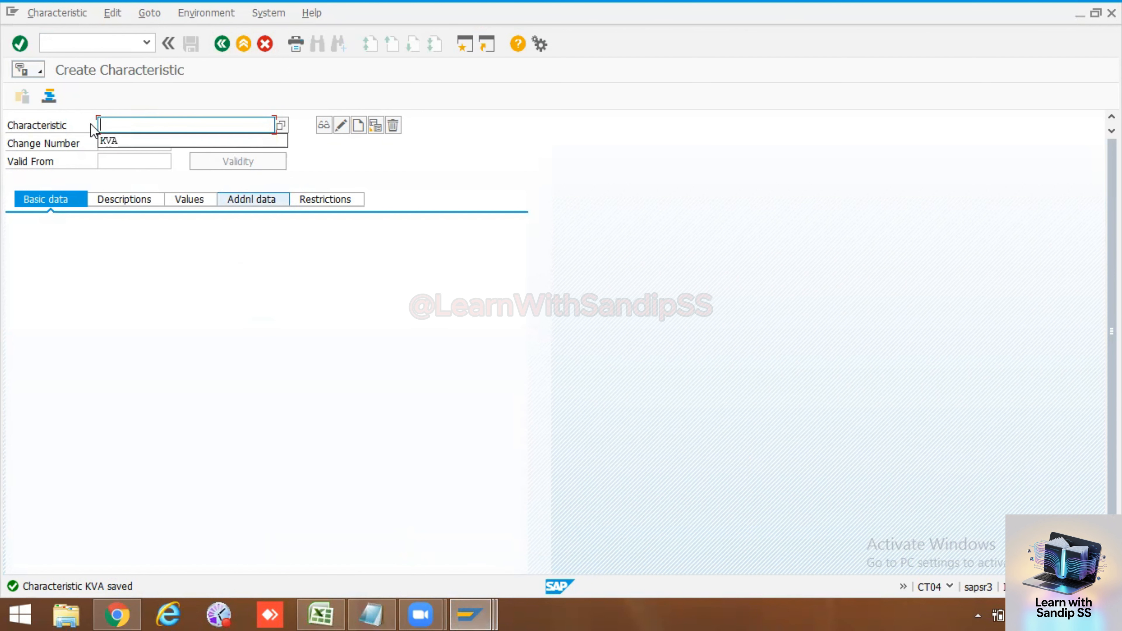
text(jc)
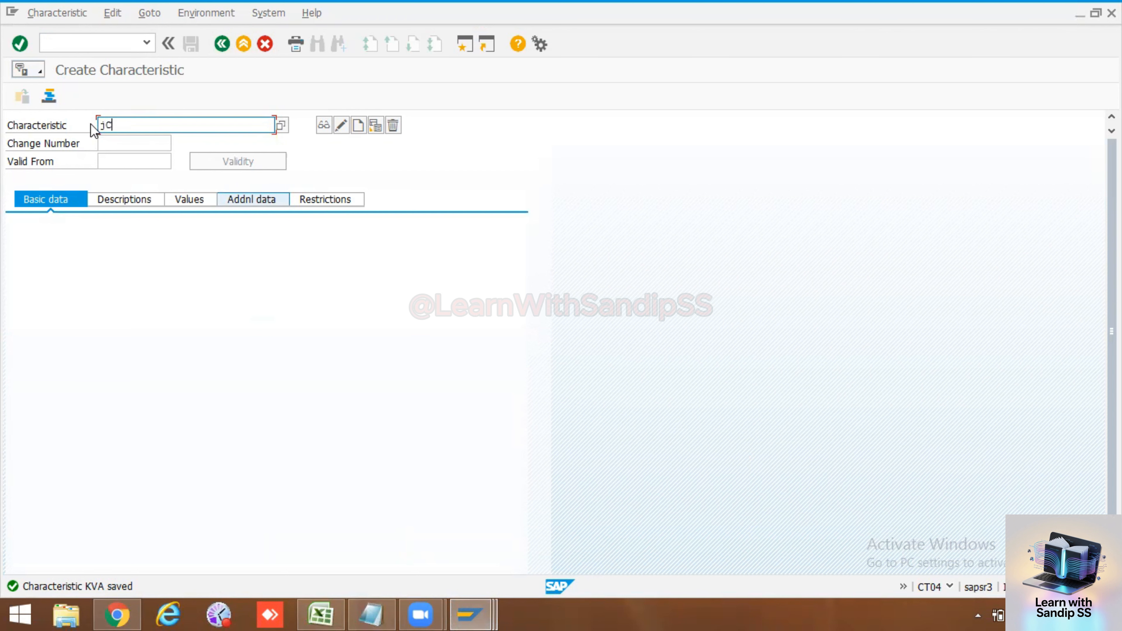
key(BackSpace)
key(BackSpace)
text(current I)
key(BackSpace)
text(_in_Ampere)
click(359, 125)
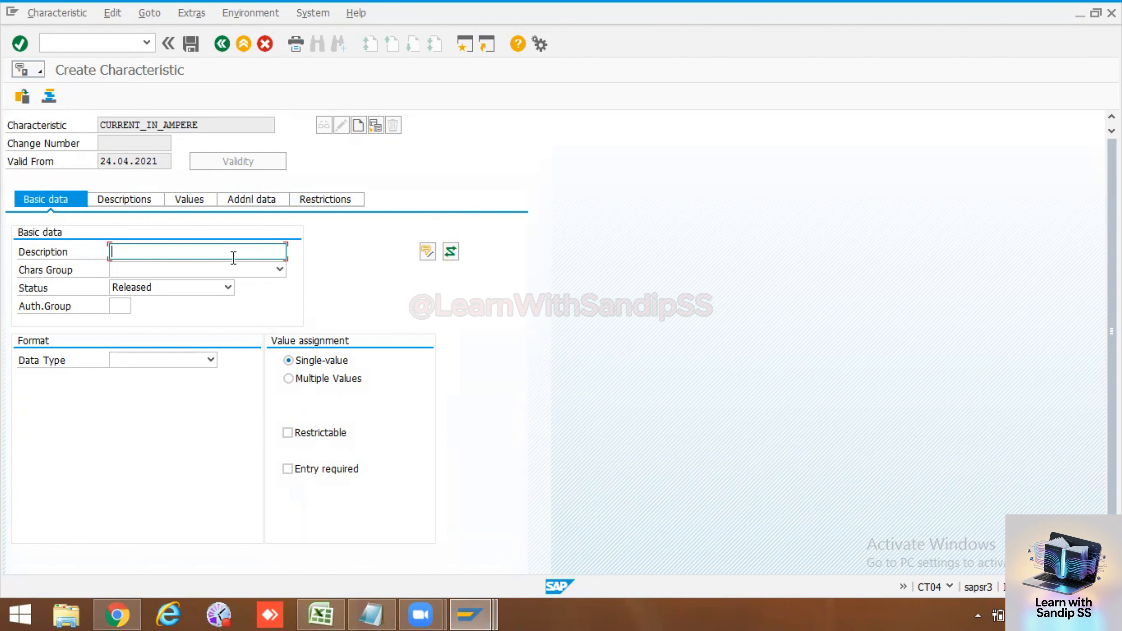
- Copy the characteristic name CURRENT_IN_AMPERE into its description
drag(201, 126, 97, 114)
key(ctrl+c)
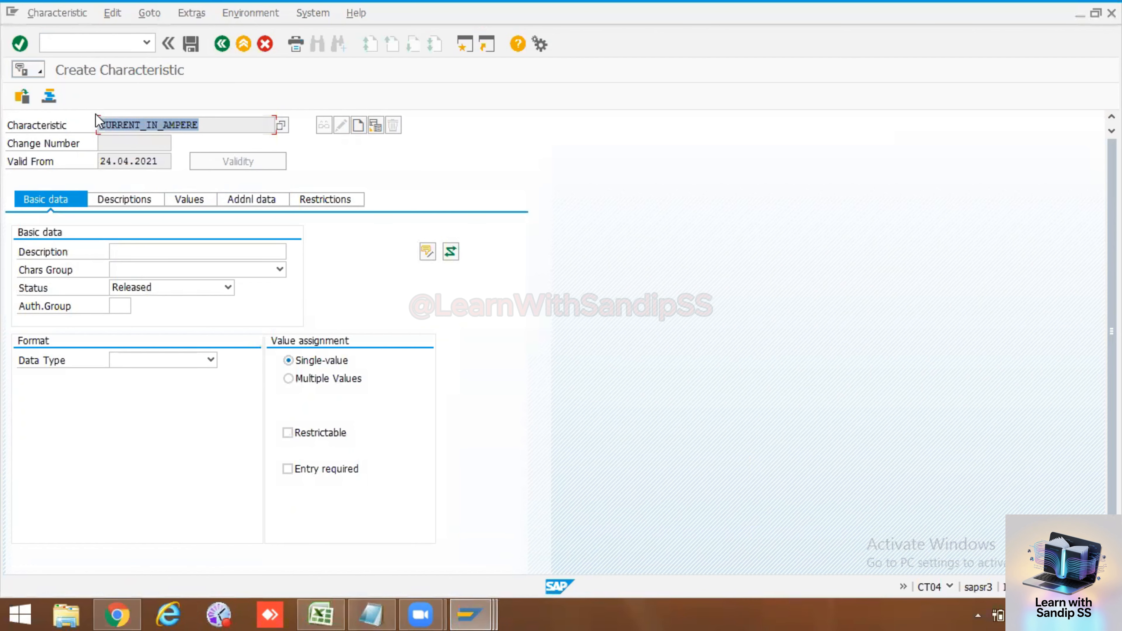
click(201, 253)
key(ctrl+v)
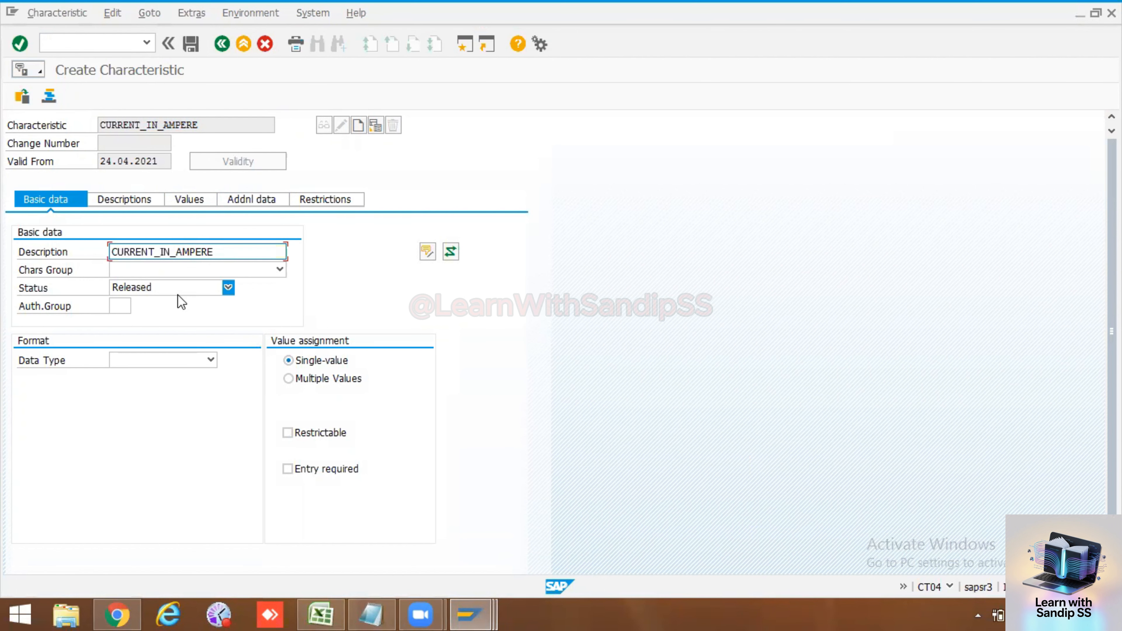
- Set the data type to Numeric Format with 4 characters and 1 decimal place
click(190, 360)
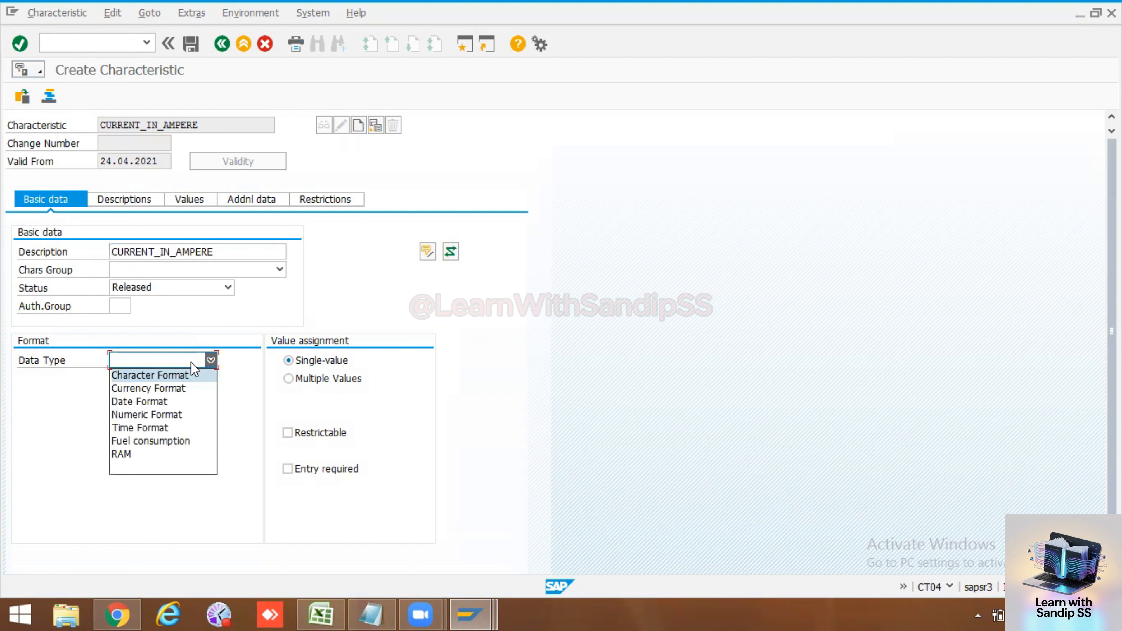
click(177, 411)
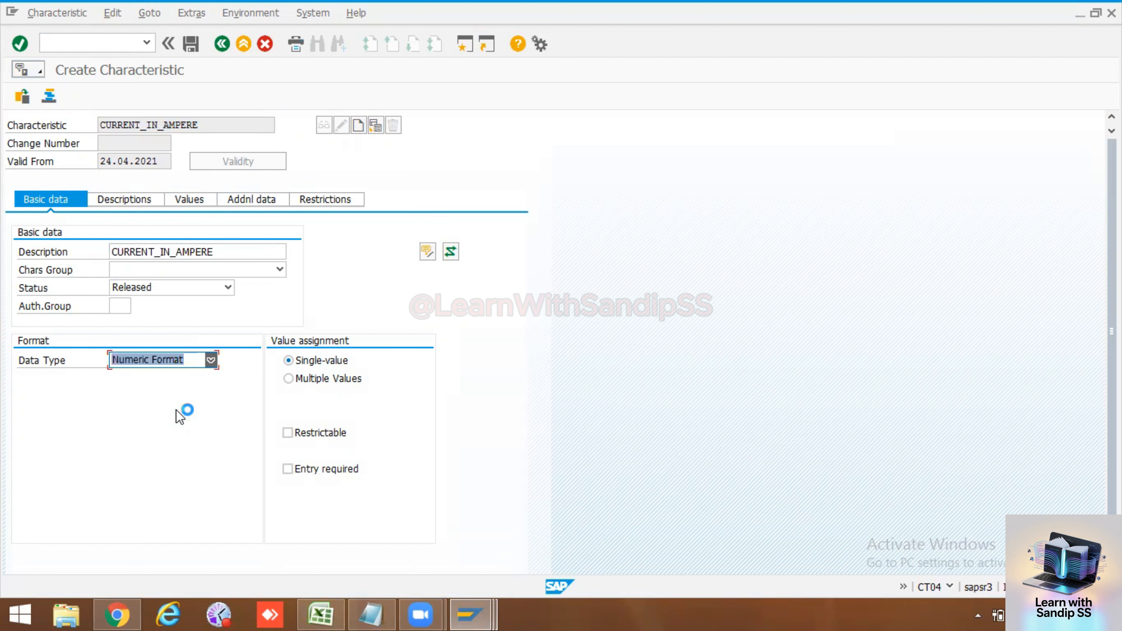
text(4)
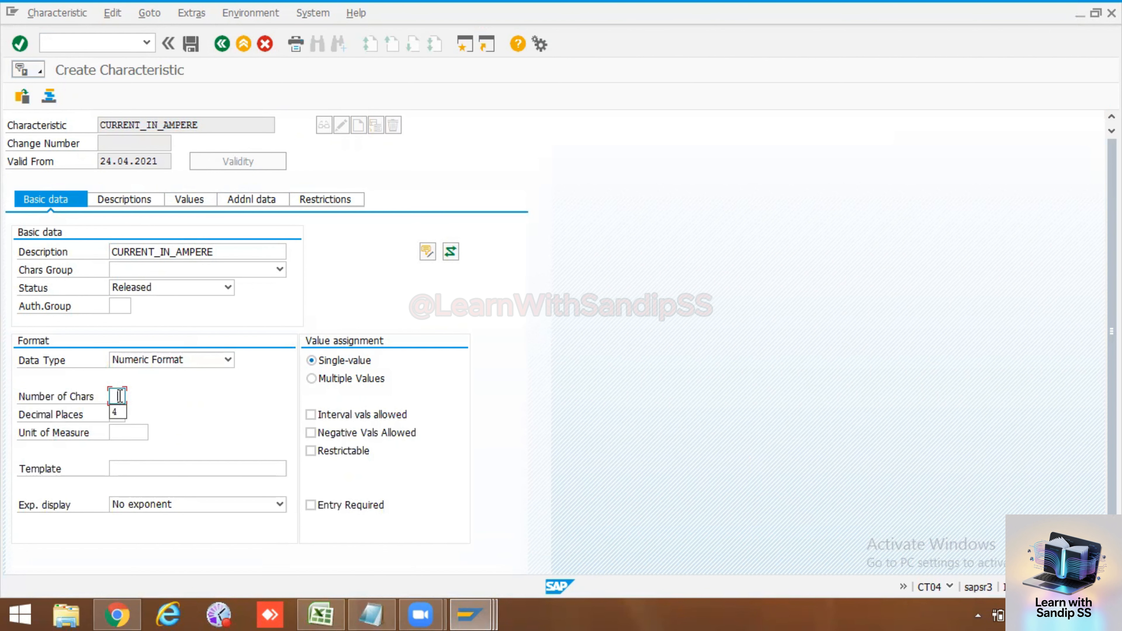
click(122, 414)
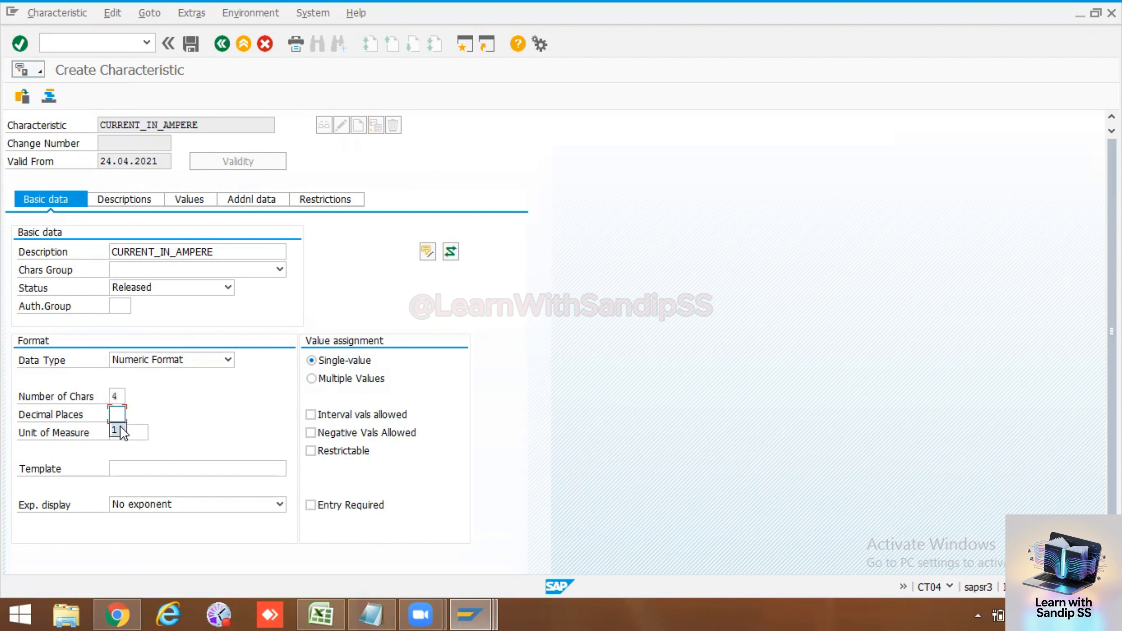
text(1)
- Find Ampere in the list of measurement units and assign A as the unit of measure
click(123, 431)
text(a)
key(Return)
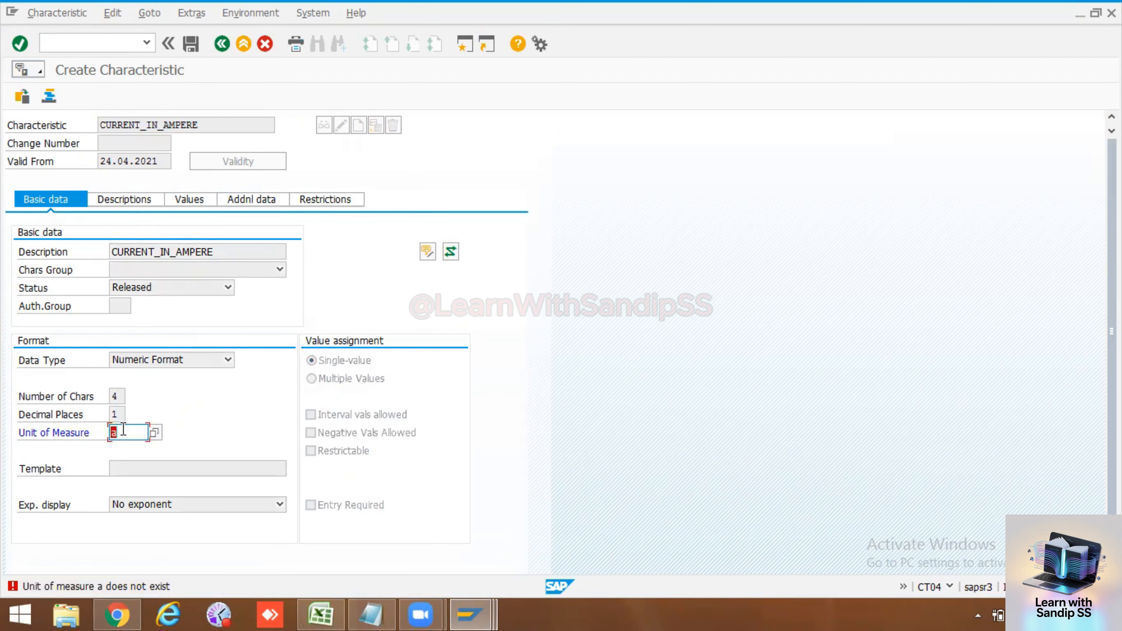
key(BackSpace)
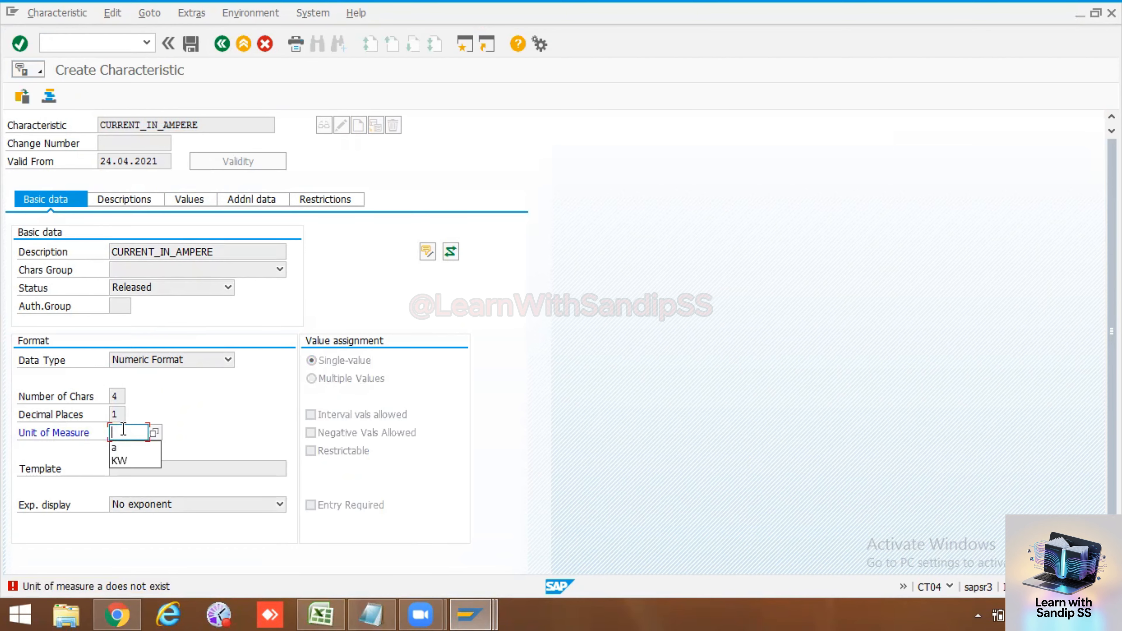
click(158, 430)
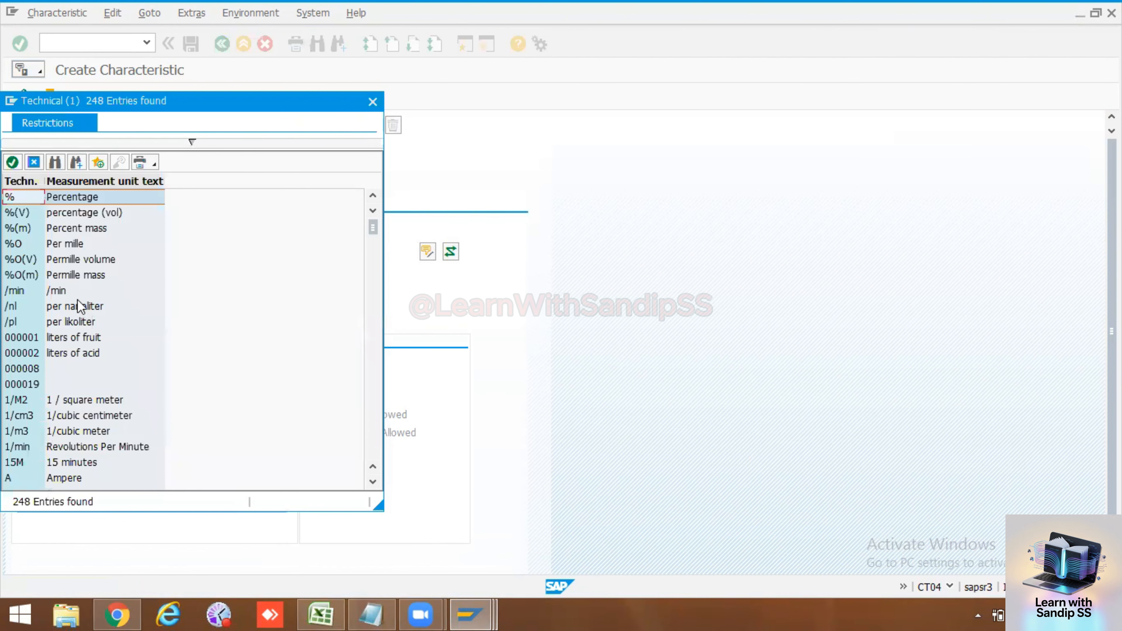
scroll(78, 299, down, 2)
click(64, 385)
double_click(64, 385)
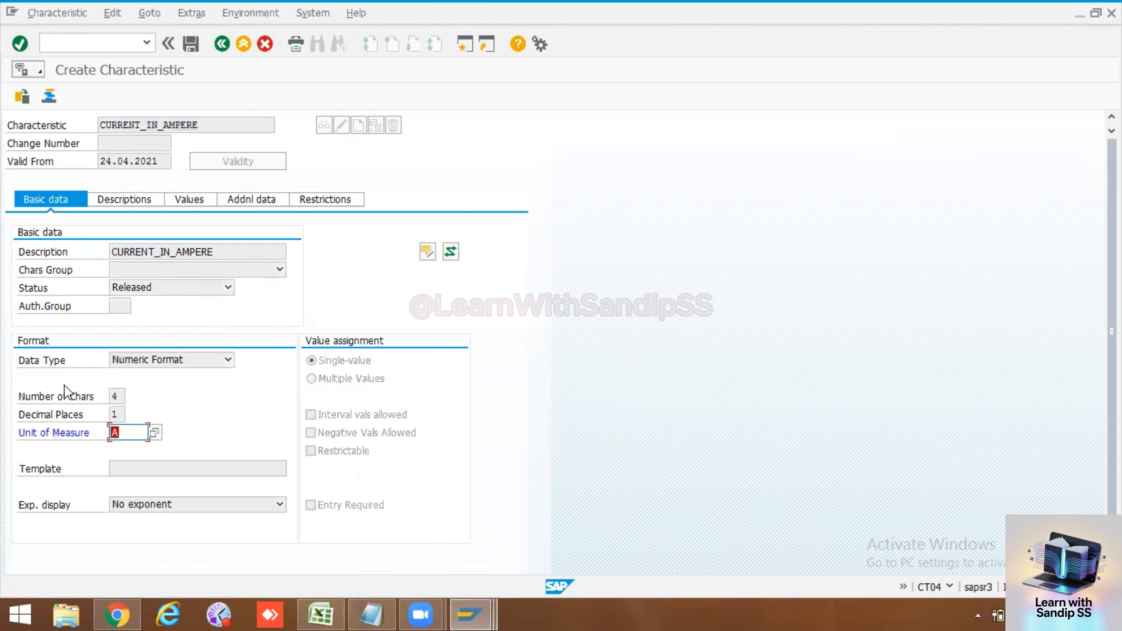
key(Return)
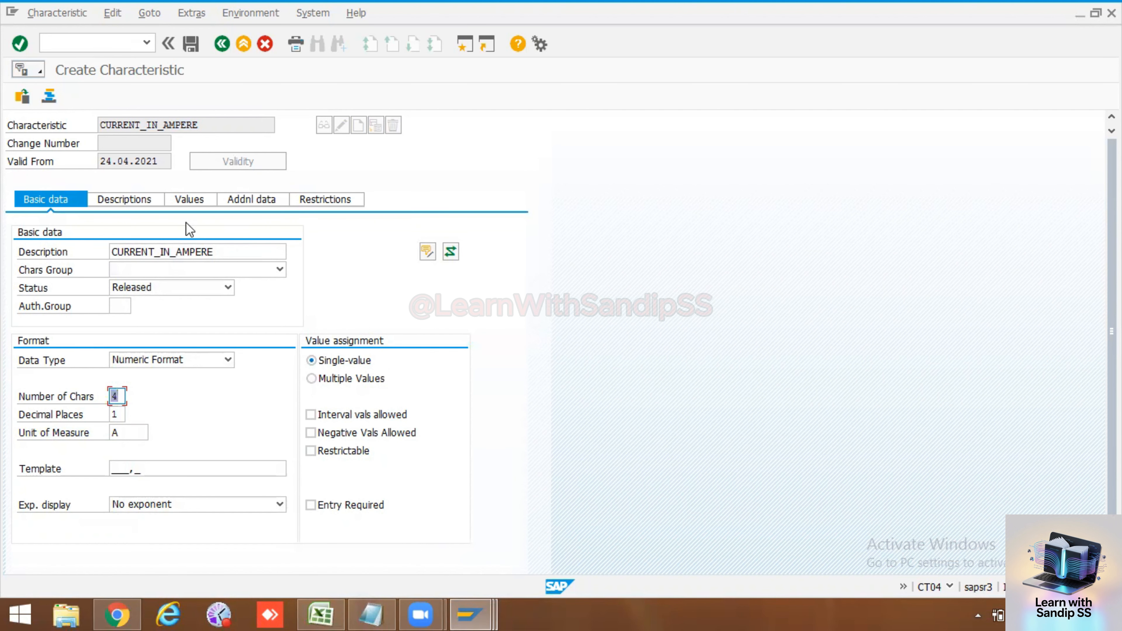
- Check the characteristic's descriptions, values, additional data and restrictions without adding entries, and save it
click(137, 199)
click(186, 201)
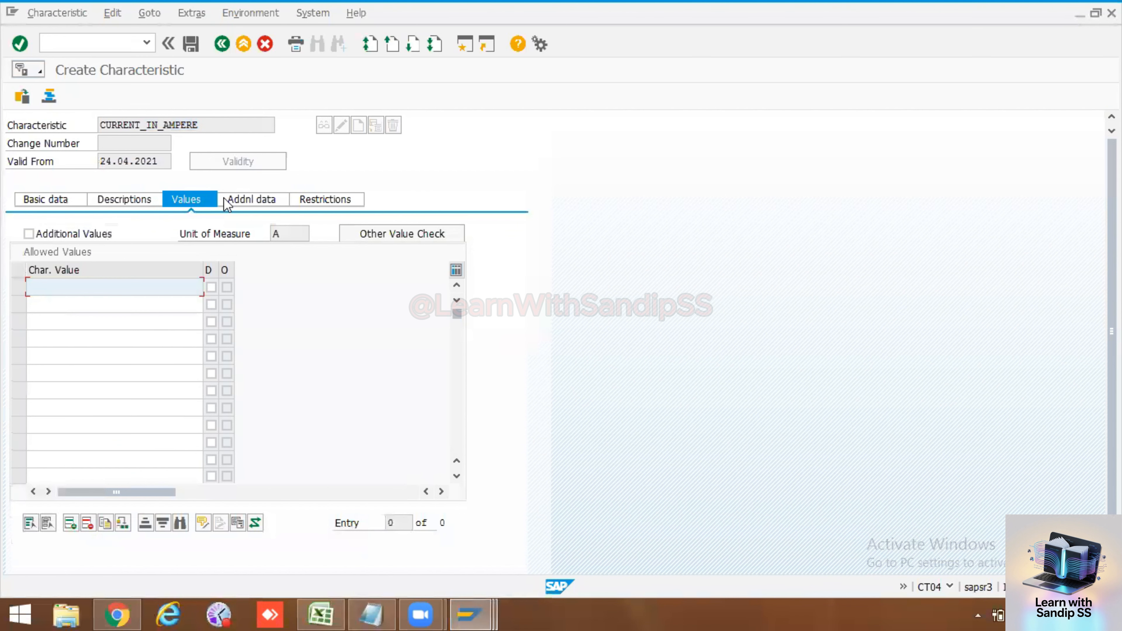
click(241, 199)
click(311, 201)
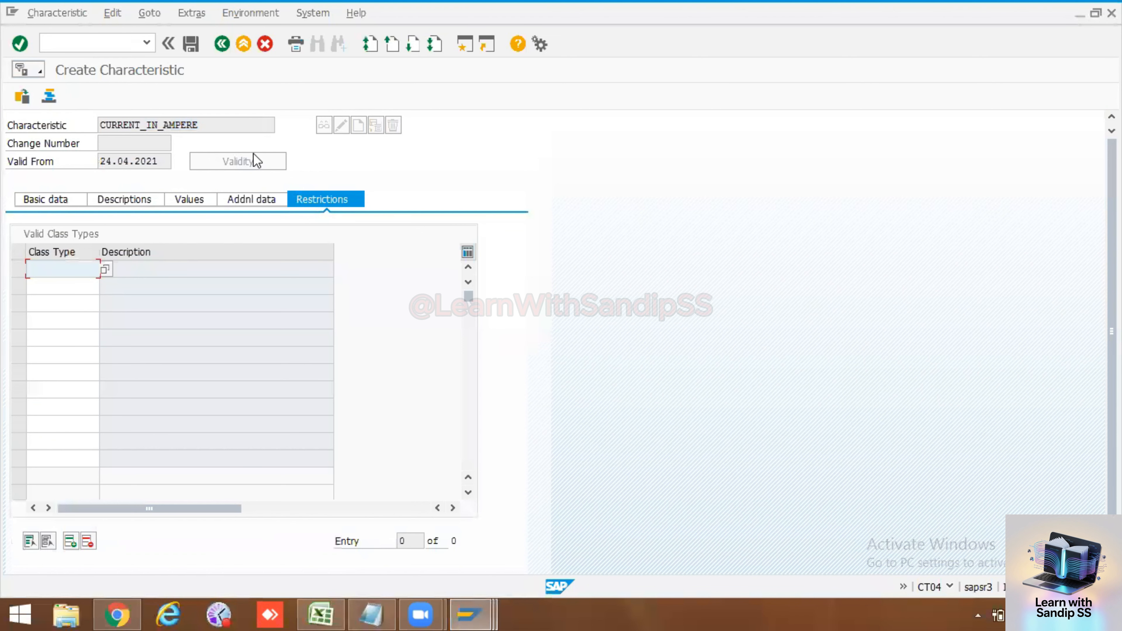
click(193, 45)
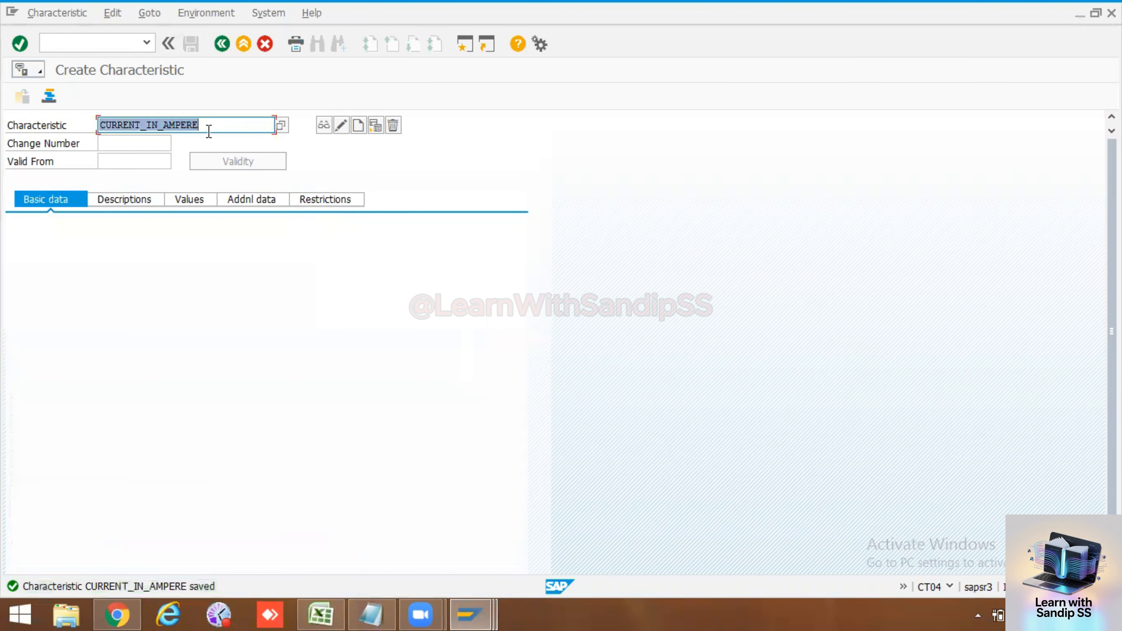
- Copy the characteristic name CURRENT_IN_AMPERE into cell B56 of the Master Data sheet in Excel
drag(208, 125, 95, 128)
key(ctrl+c)
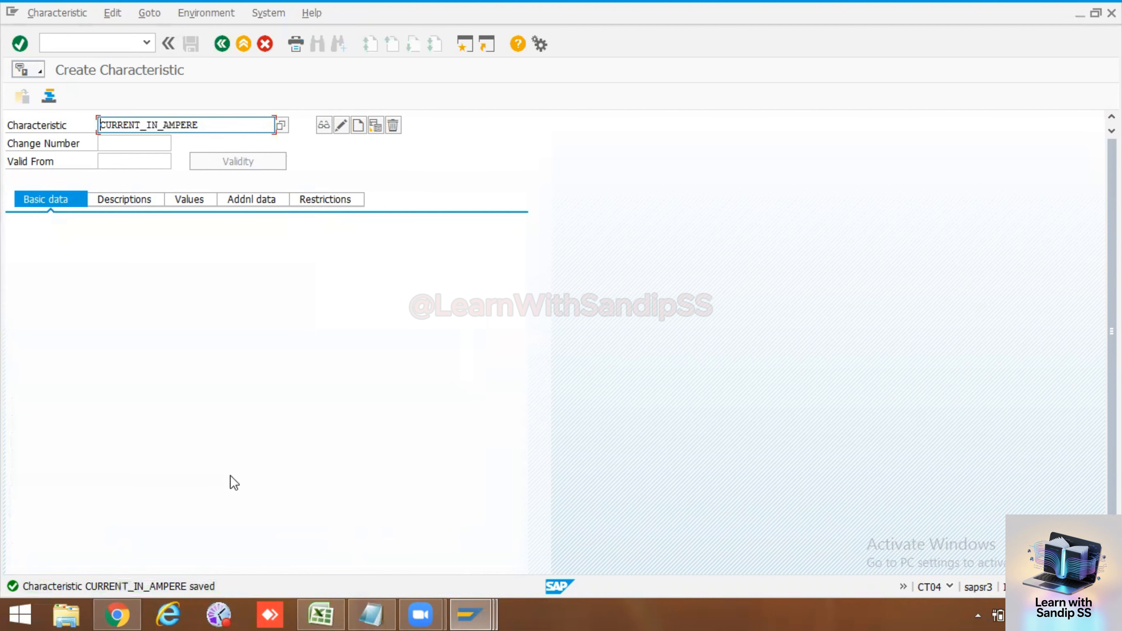
key(alt+Tab)
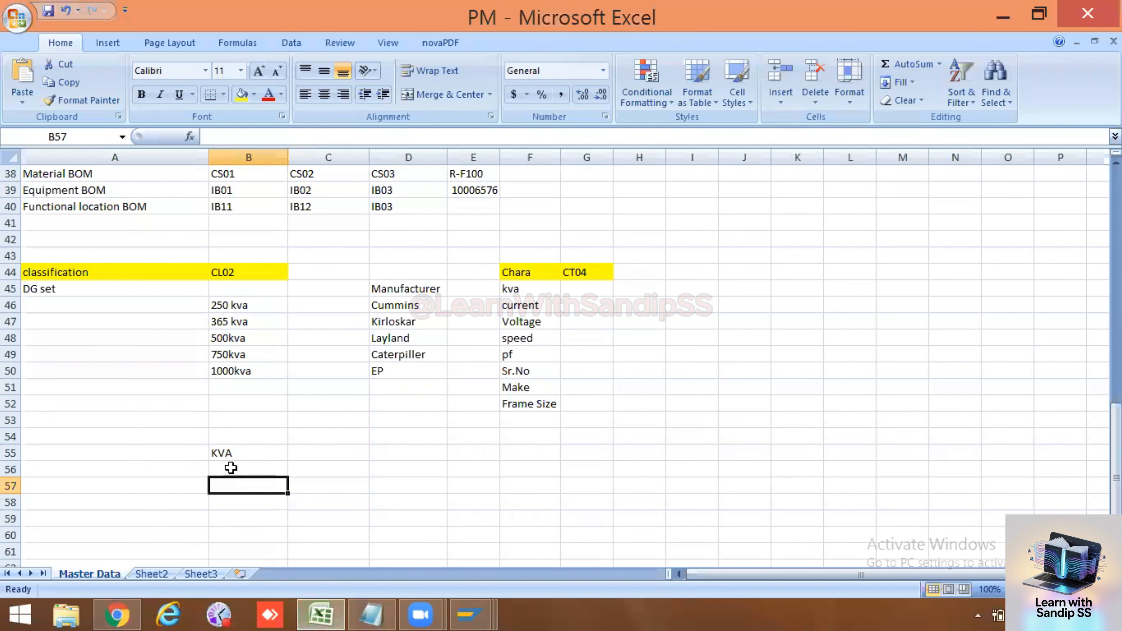
click(231, 467)
key(ctrl+v)
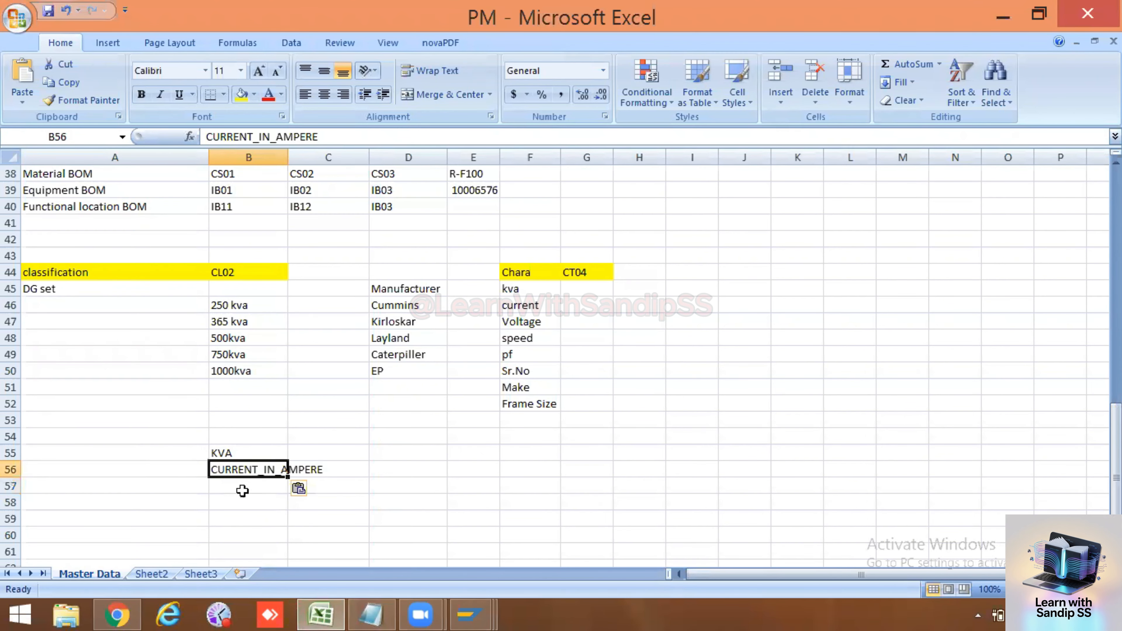
- Fit the width of column B to its contents and return to the Create Characteristic screen in SAP
double_click(287, 149)
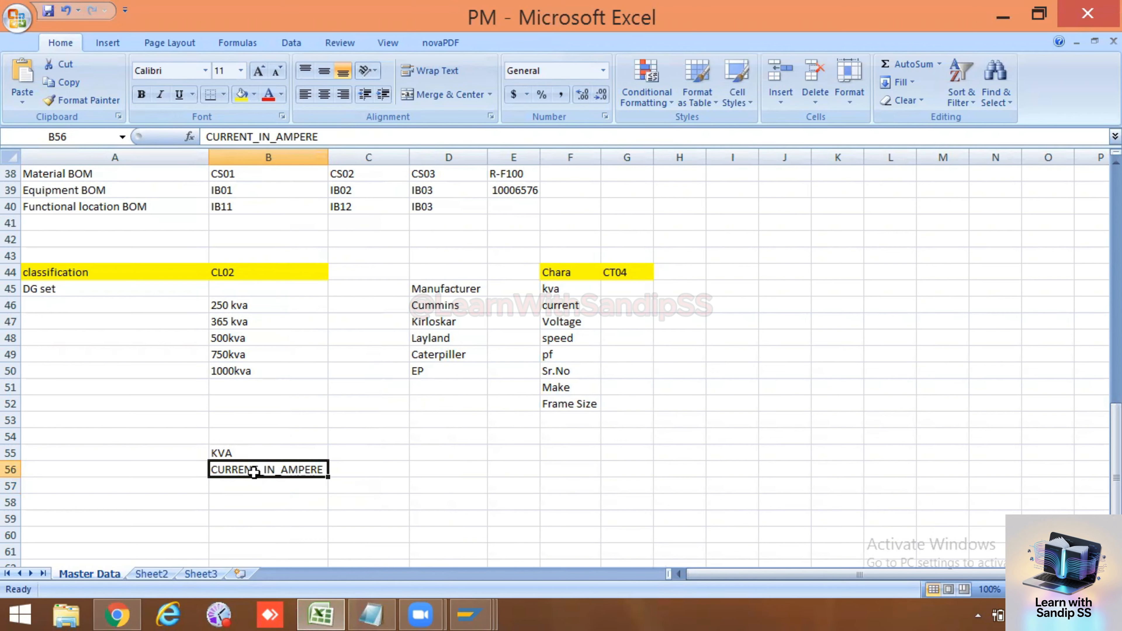
click(283, 486)
click(470, 614)
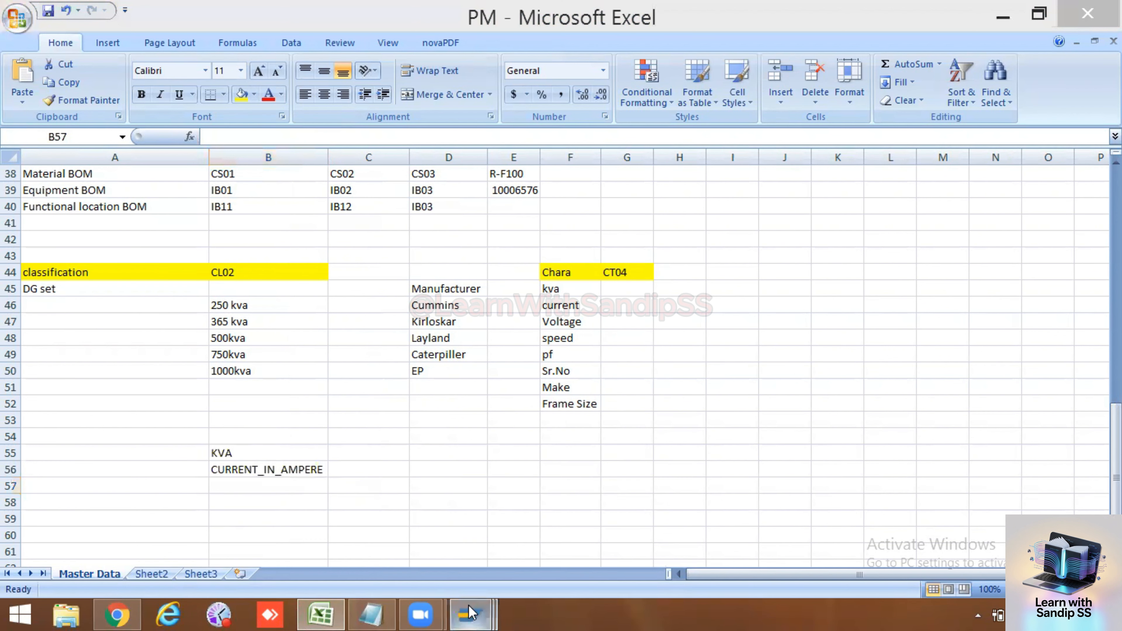
click(497, 532)
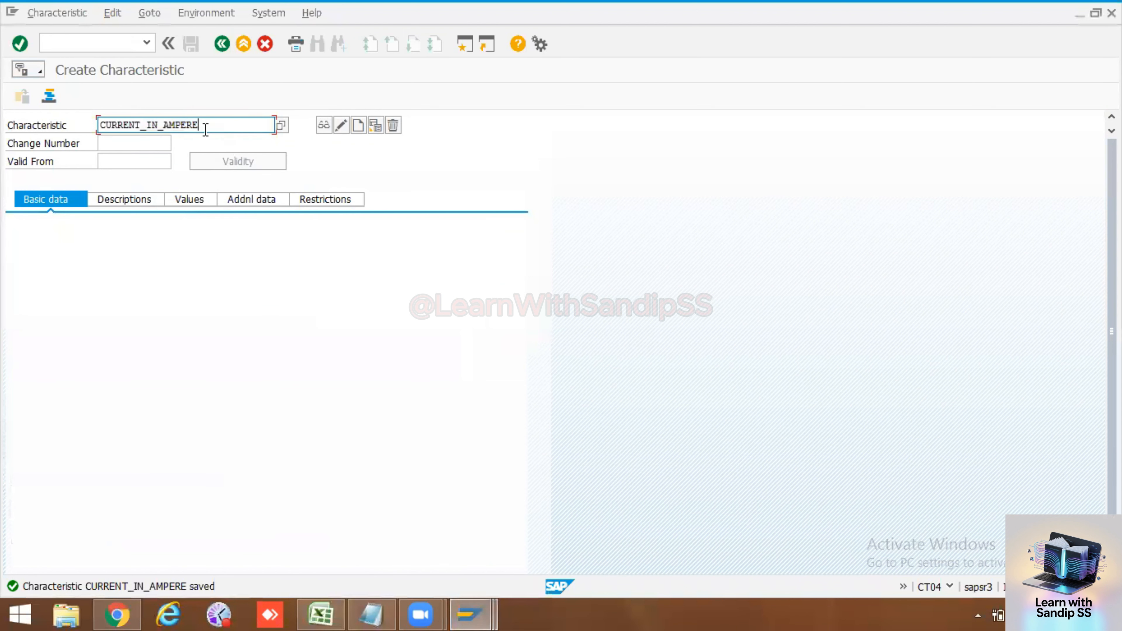
- Try to create a new characteristic named Voltage
drag(205, 125, 78, 129)
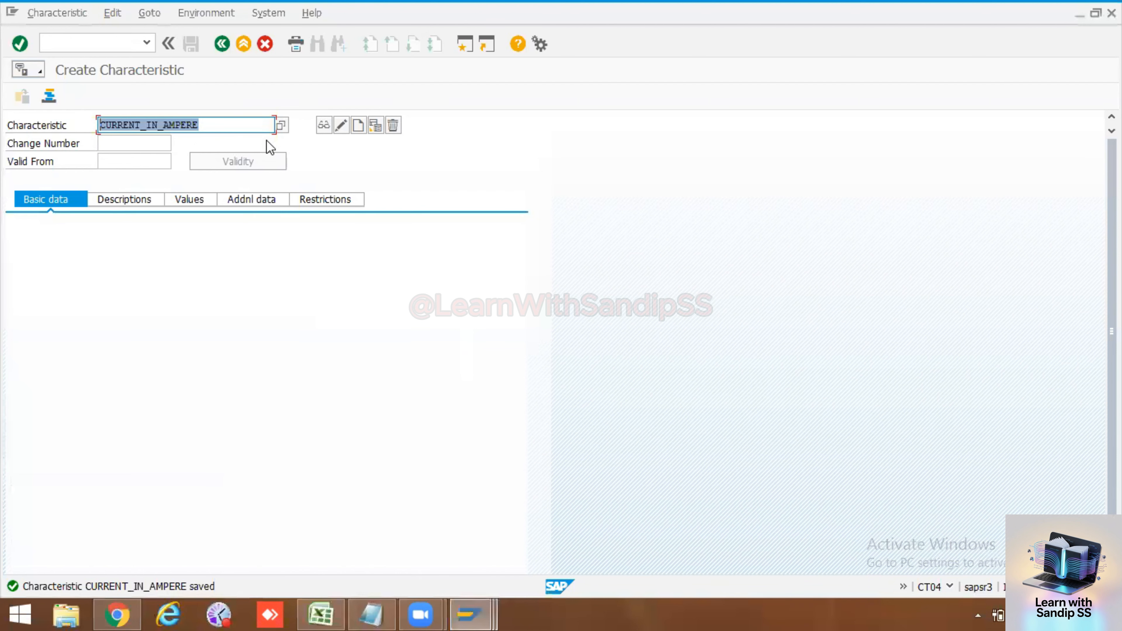
text(Vol)
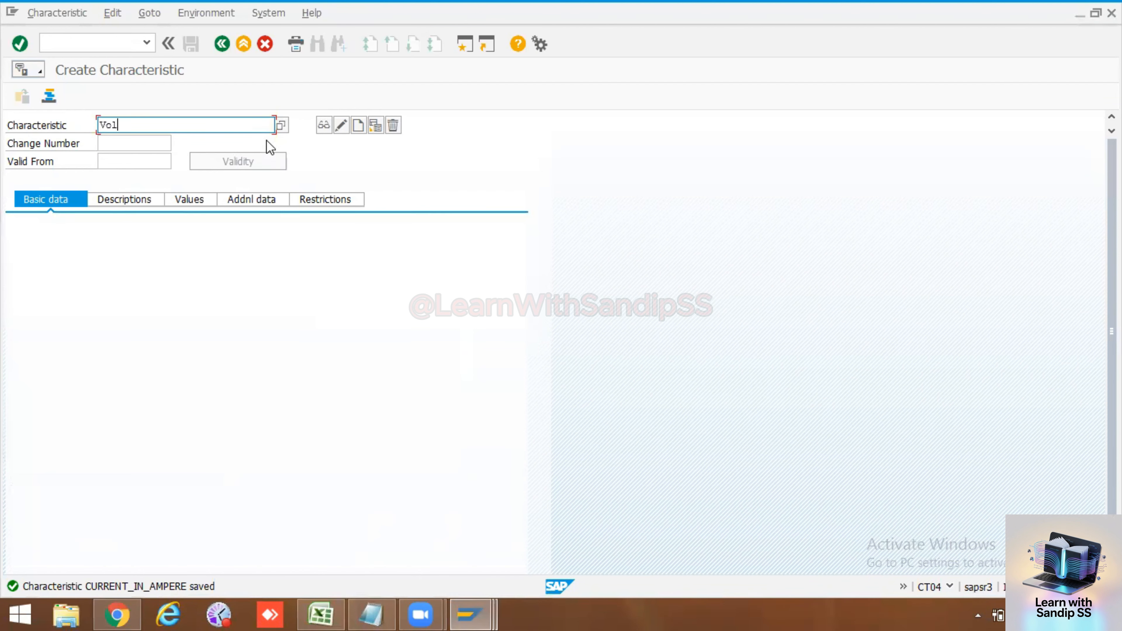
text(tage)
key(Return)
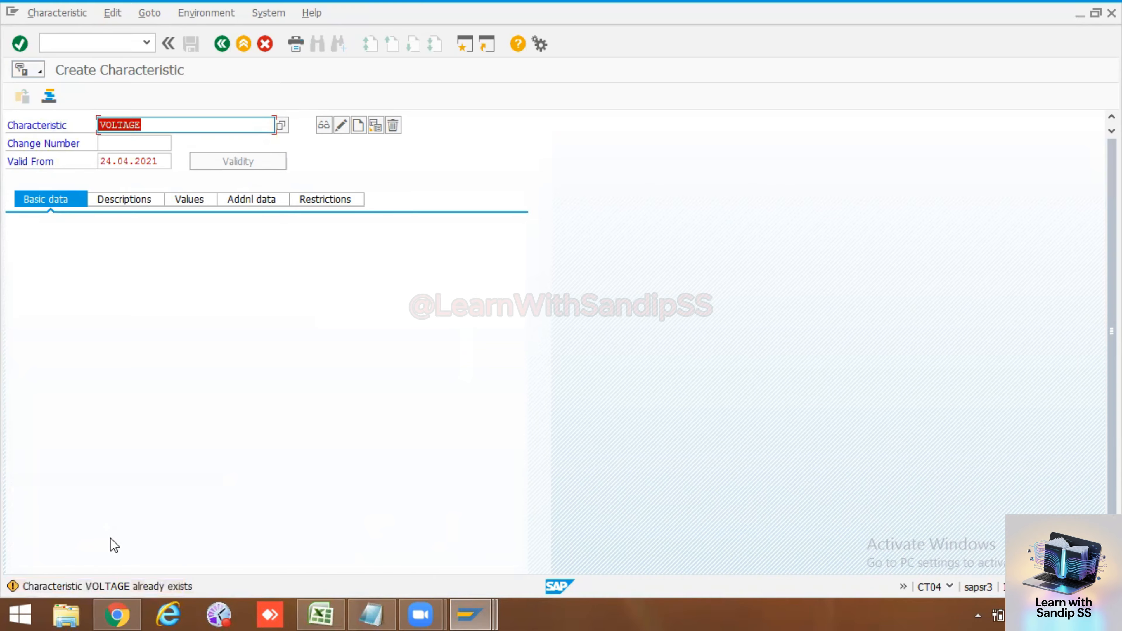
- Display the existing VOLTAGE characteristic and review its basic data and allowed values
click(324, 126)
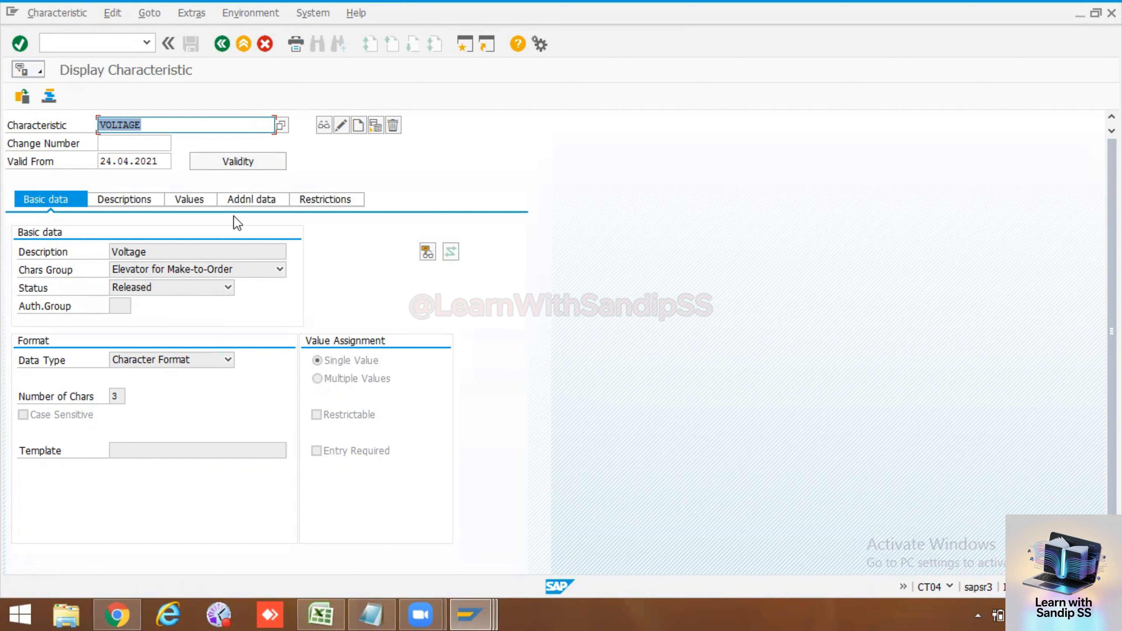
click(261, 199)
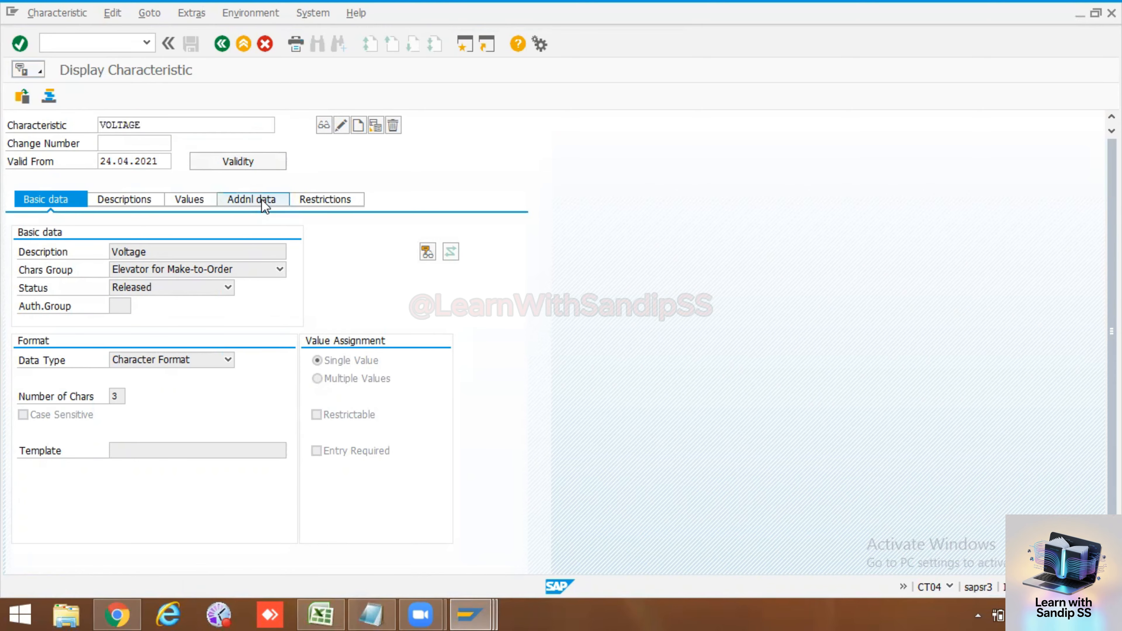
click(211, 200)
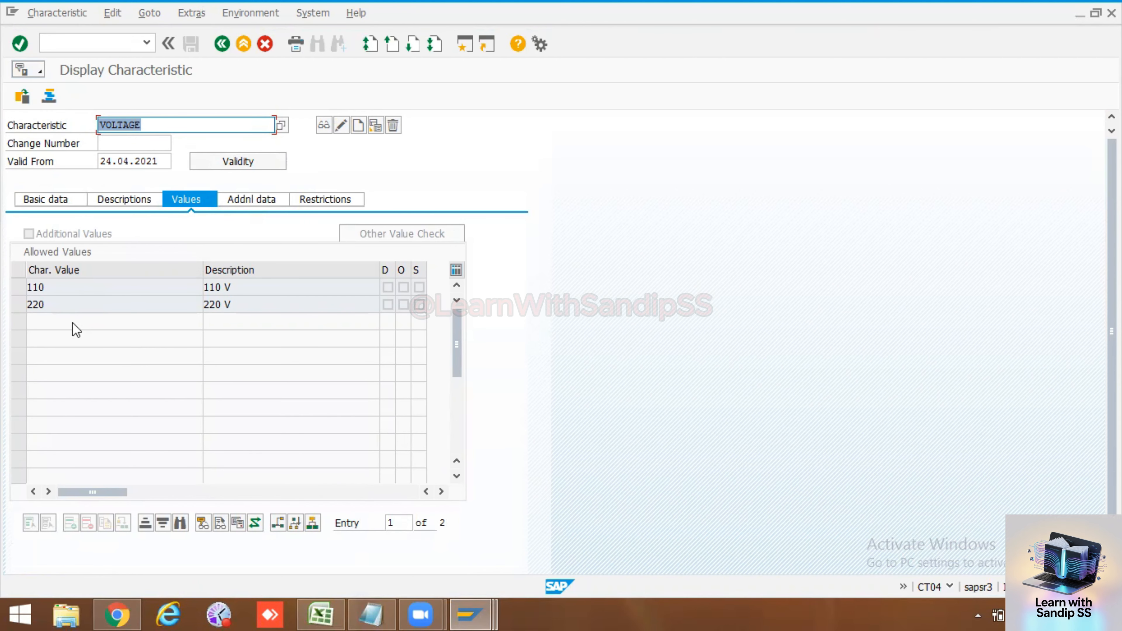
- Switch the VOLTAGE characteristic to change mode and add the allowed value 415 with the description 415 V
click(343, 127)
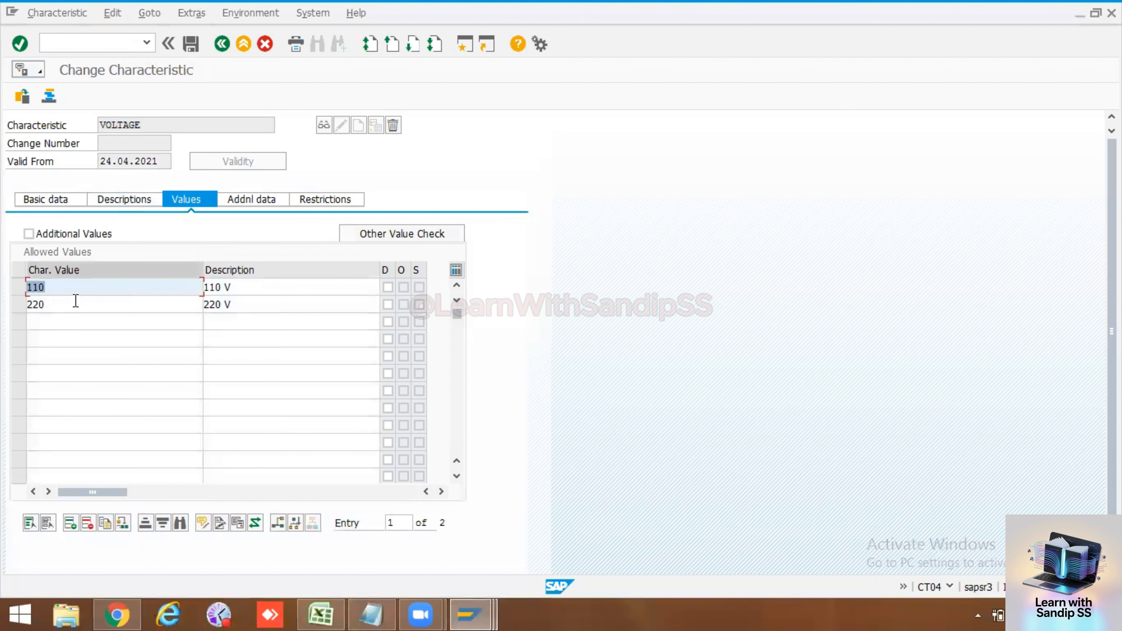
click(70, 317)
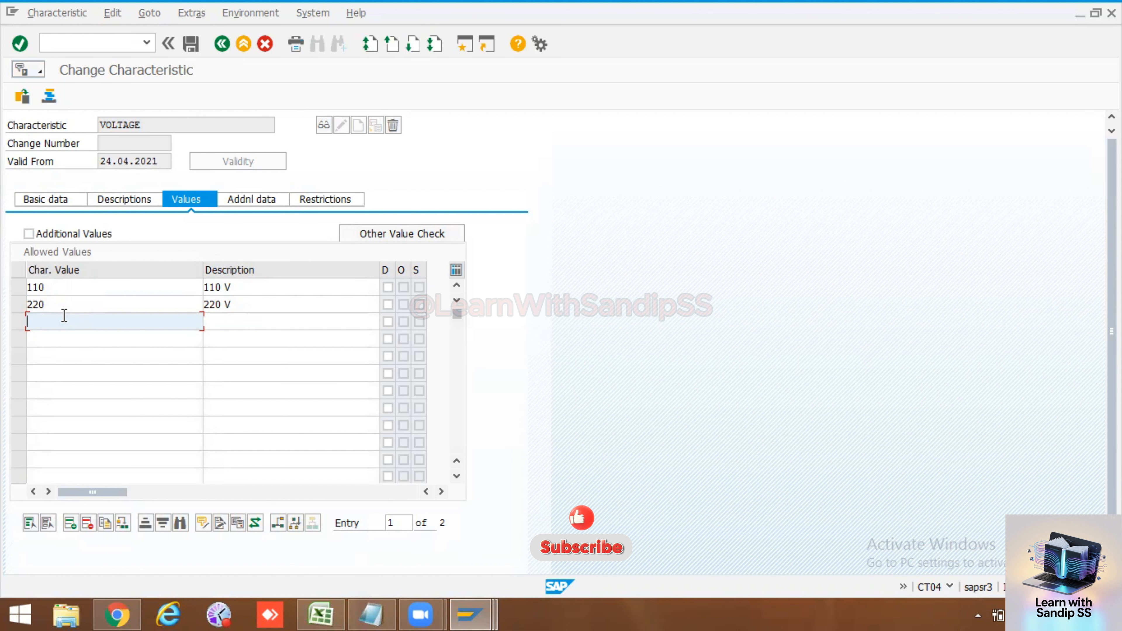
text(415)
click(251, 322)
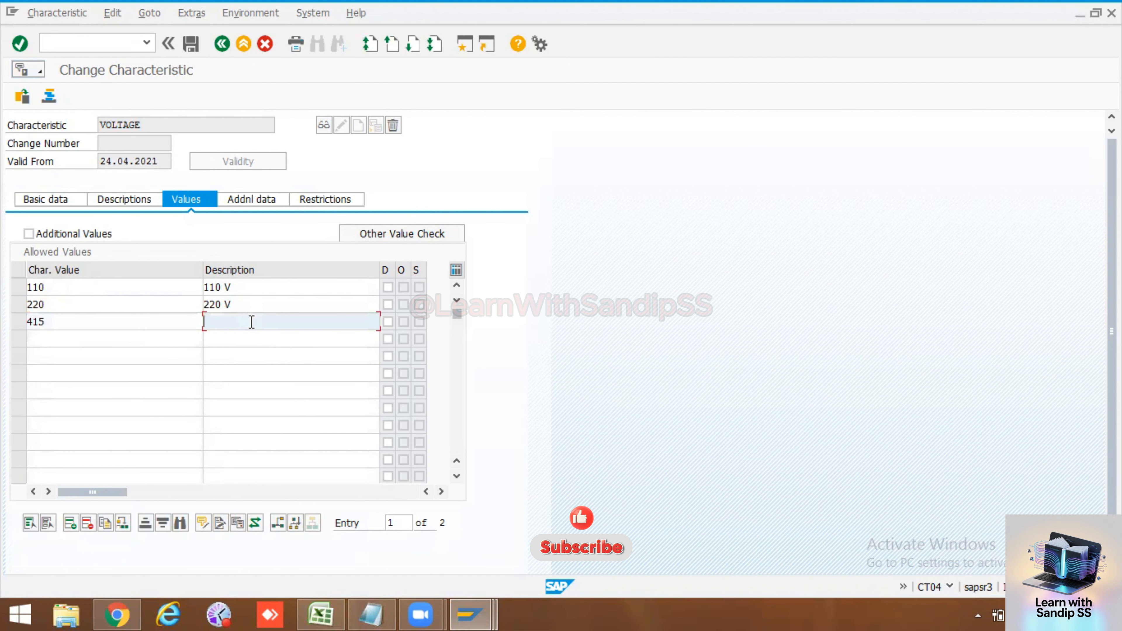
text(415V)
key(BackSpace)
text(VV)
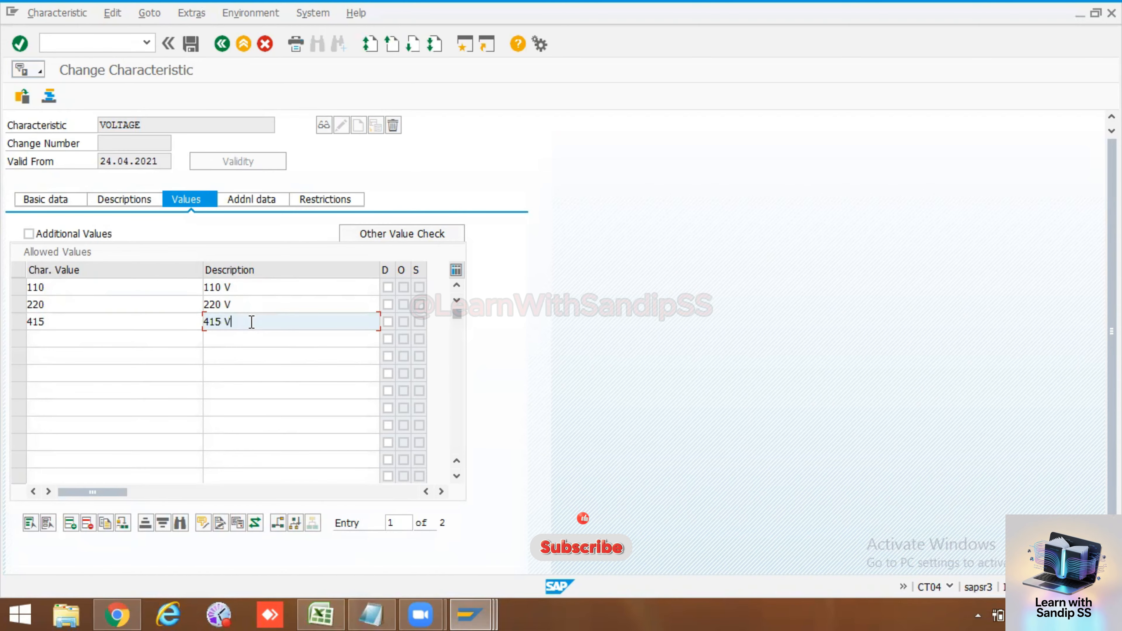
- Add the allowed value 420 with the description 420 V to the VOLTAGE characteristic
click(68, 334)
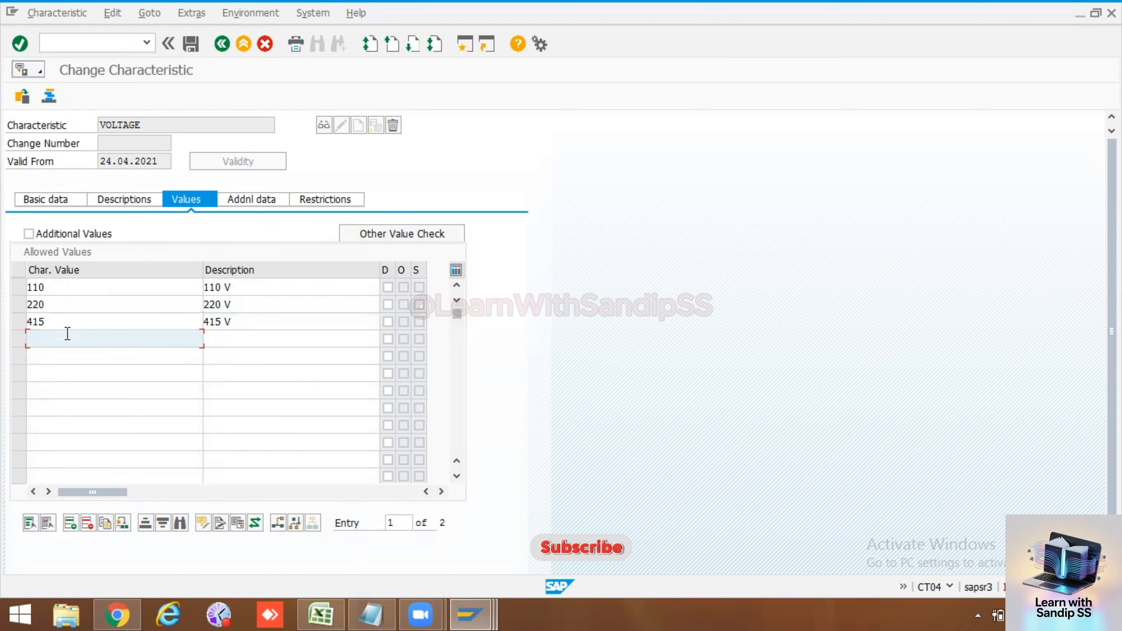
text(420)
click(240, 340)
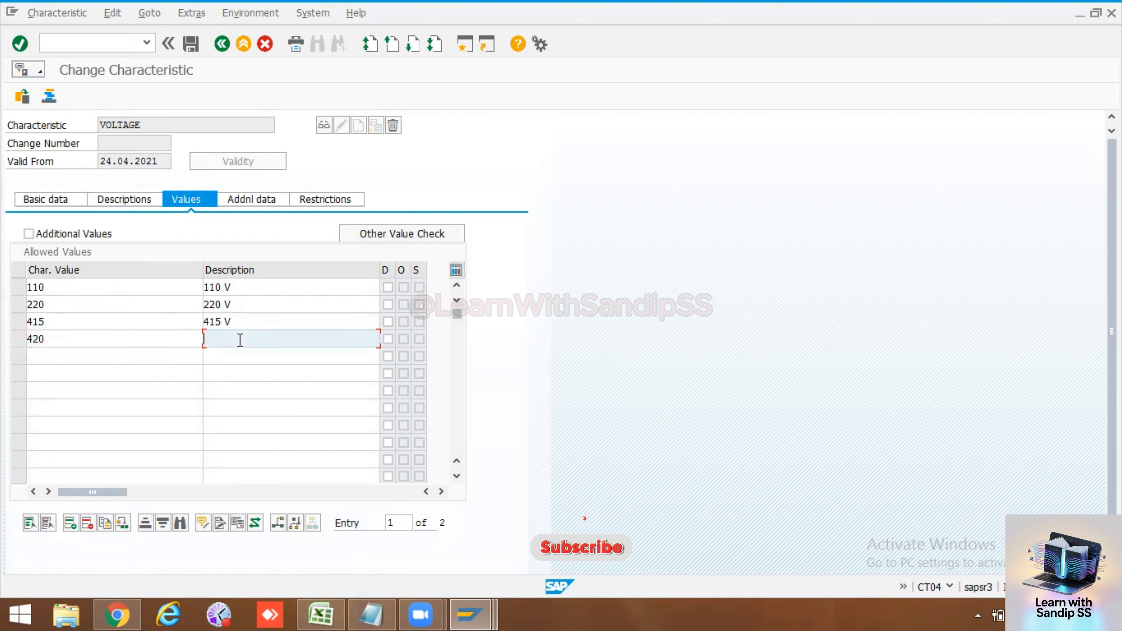
text(420)
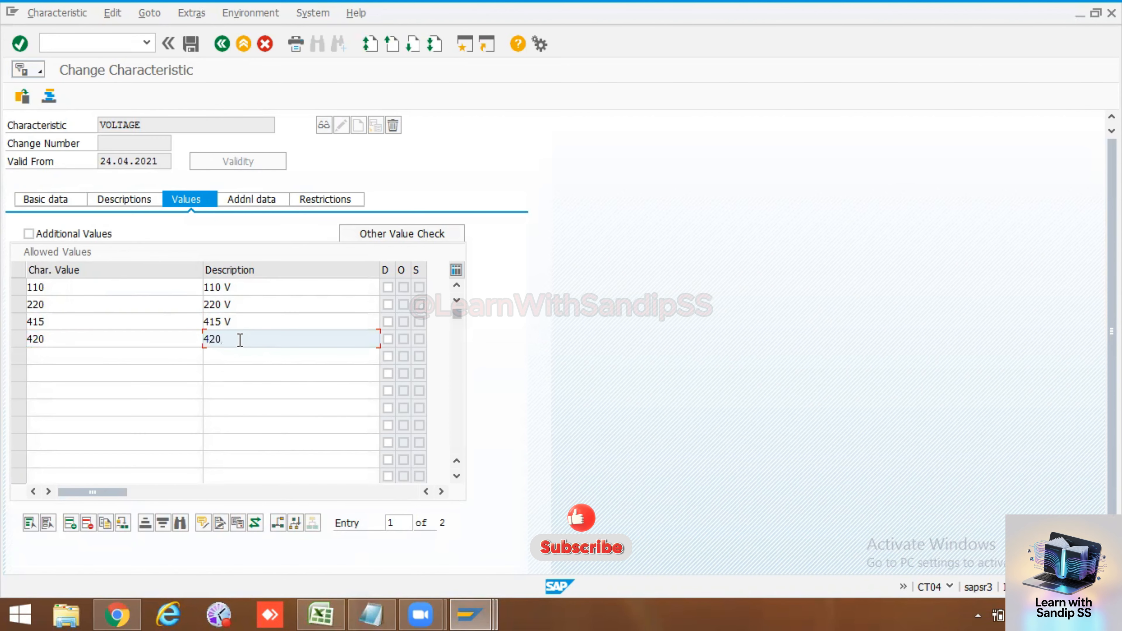
text( V)
- Add the allowed value 12 with the description 12 V below the 420 entry
click(146, 356)
text(12)
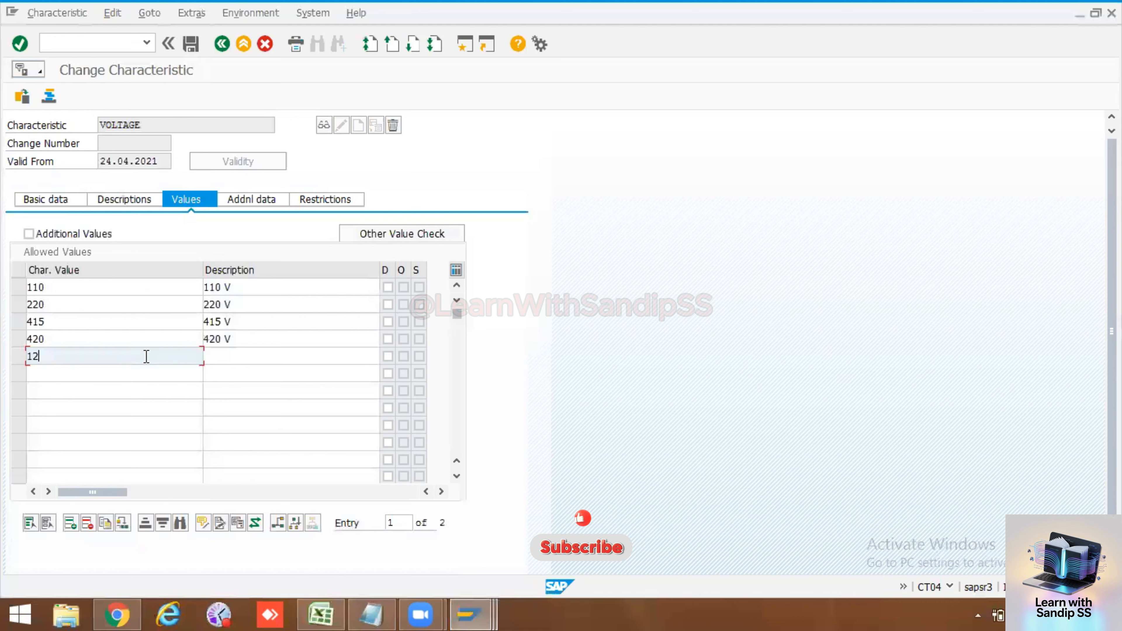
click(231, 356)
text(12 V)
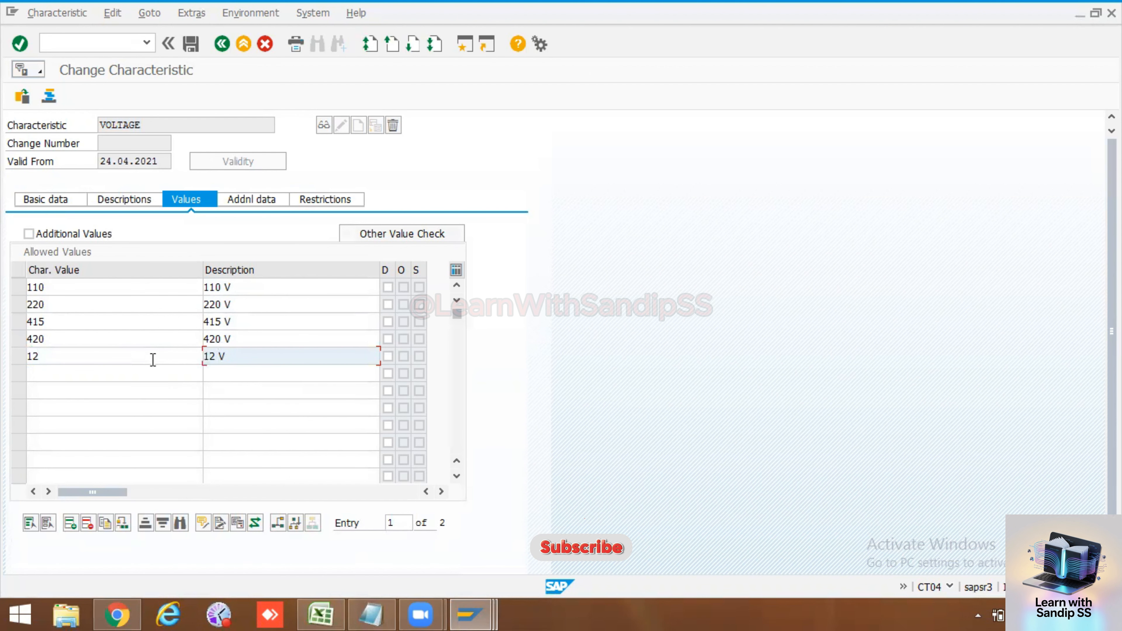
- Add the allowed value 24 with the description 24 V and save the VOLTAGE characteristic
click(131, 379)
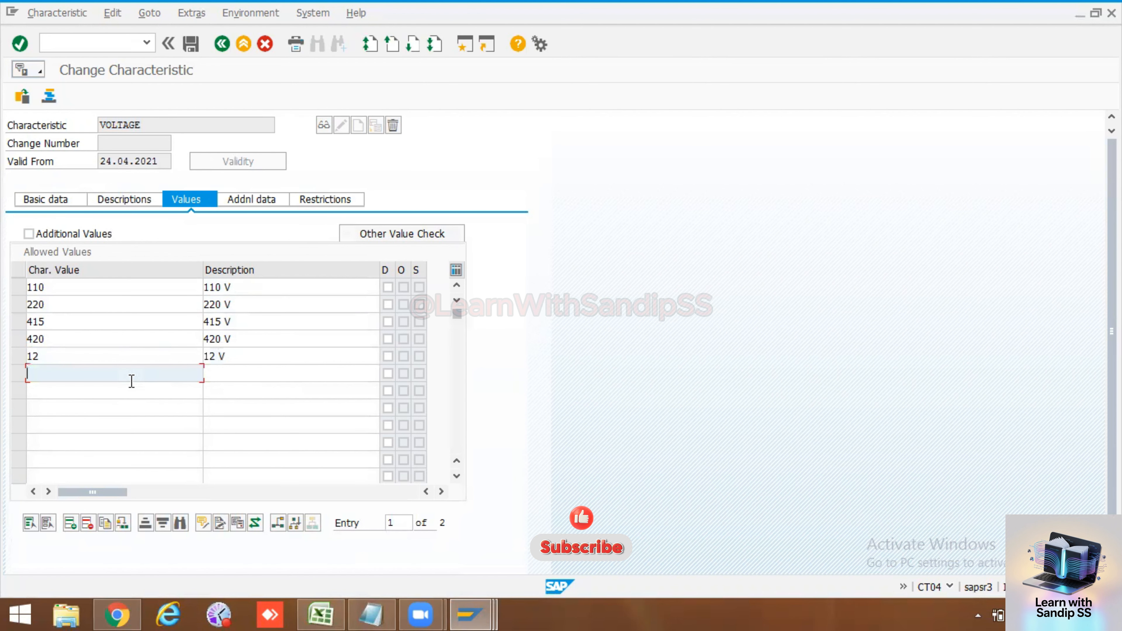
text(24)
click(218, 376)
text(24)
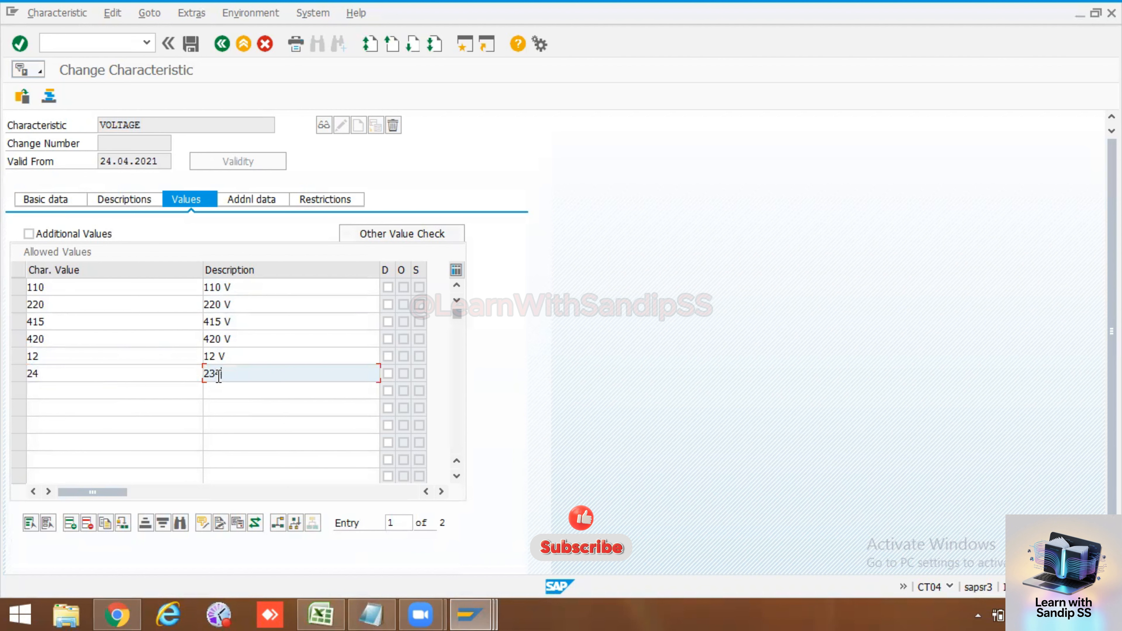
key(BackSpace)
key(BackSpace)
text(4 V)
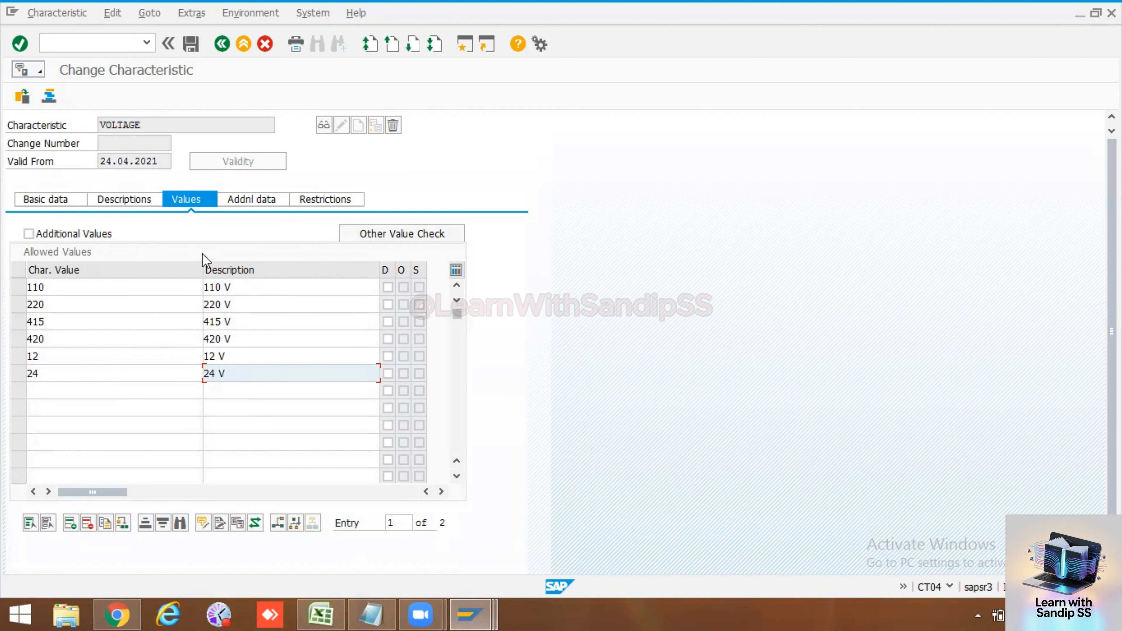
click(190, 57)
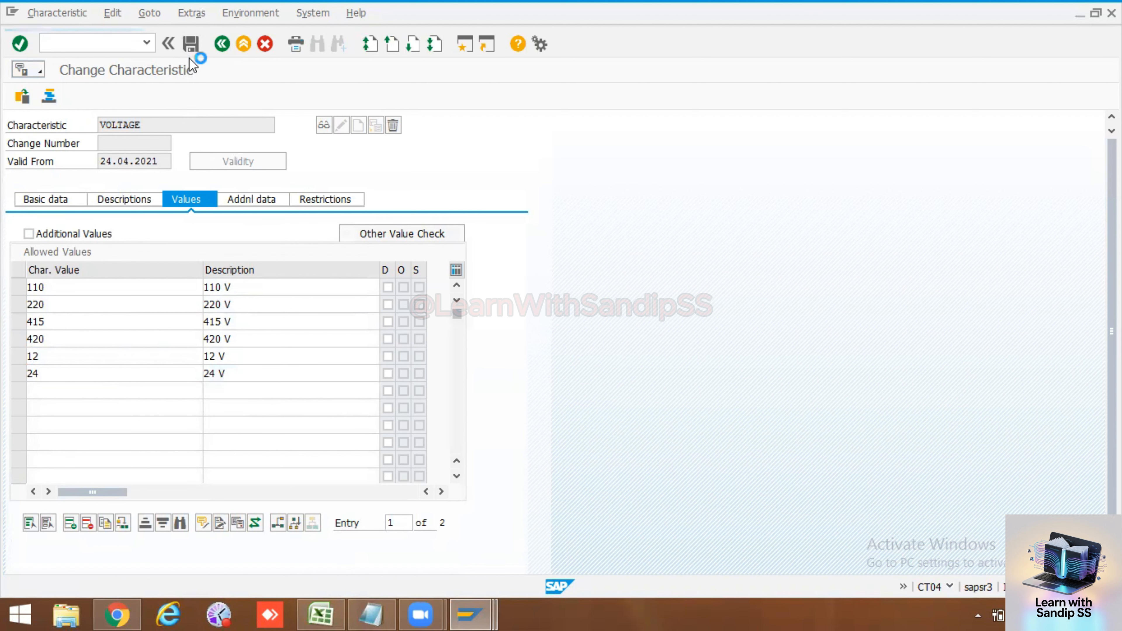